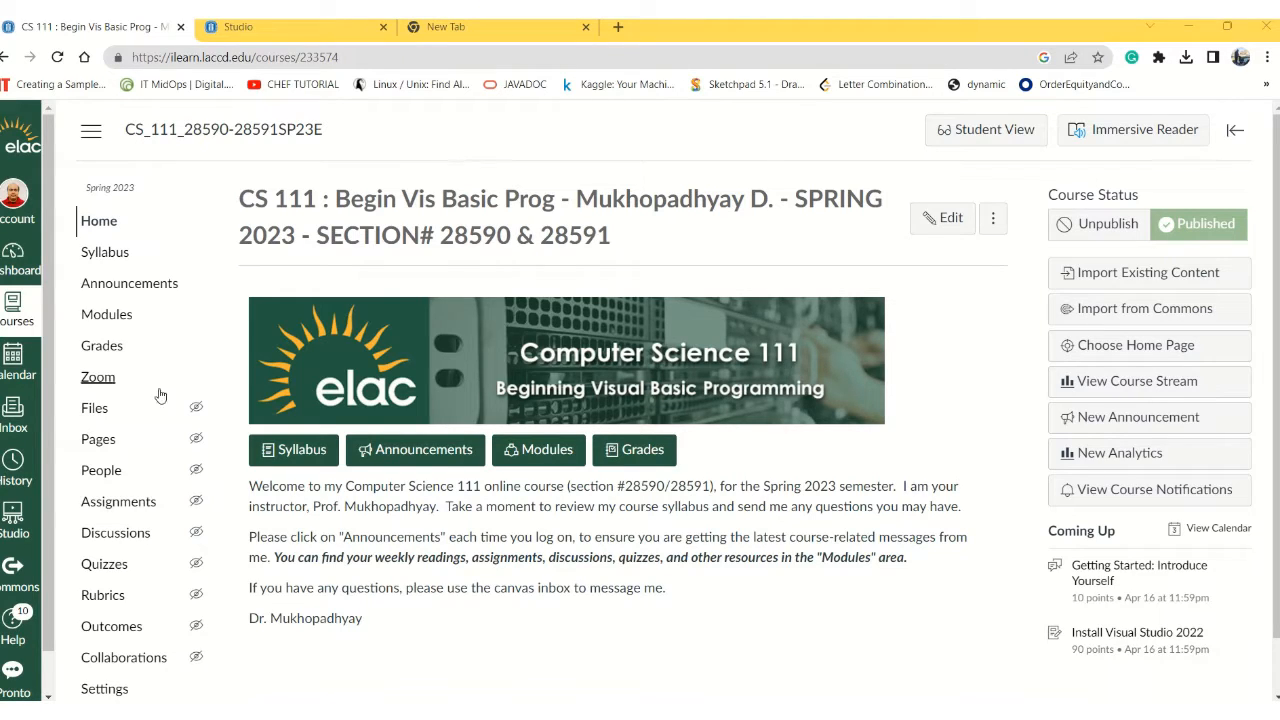
- Look over the course's Modules page, and open the CS111 Syllabus document from the Syllabus page
click(96, 318)
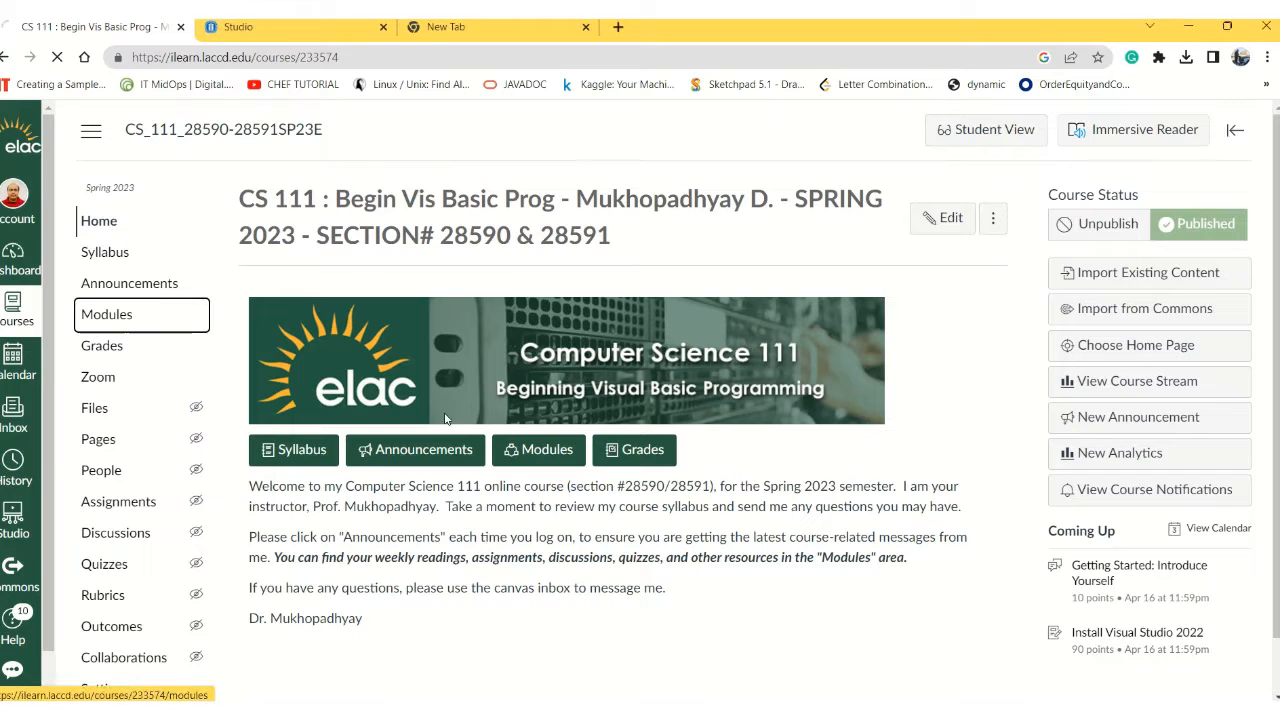
scroll(432, 430, down, 1)
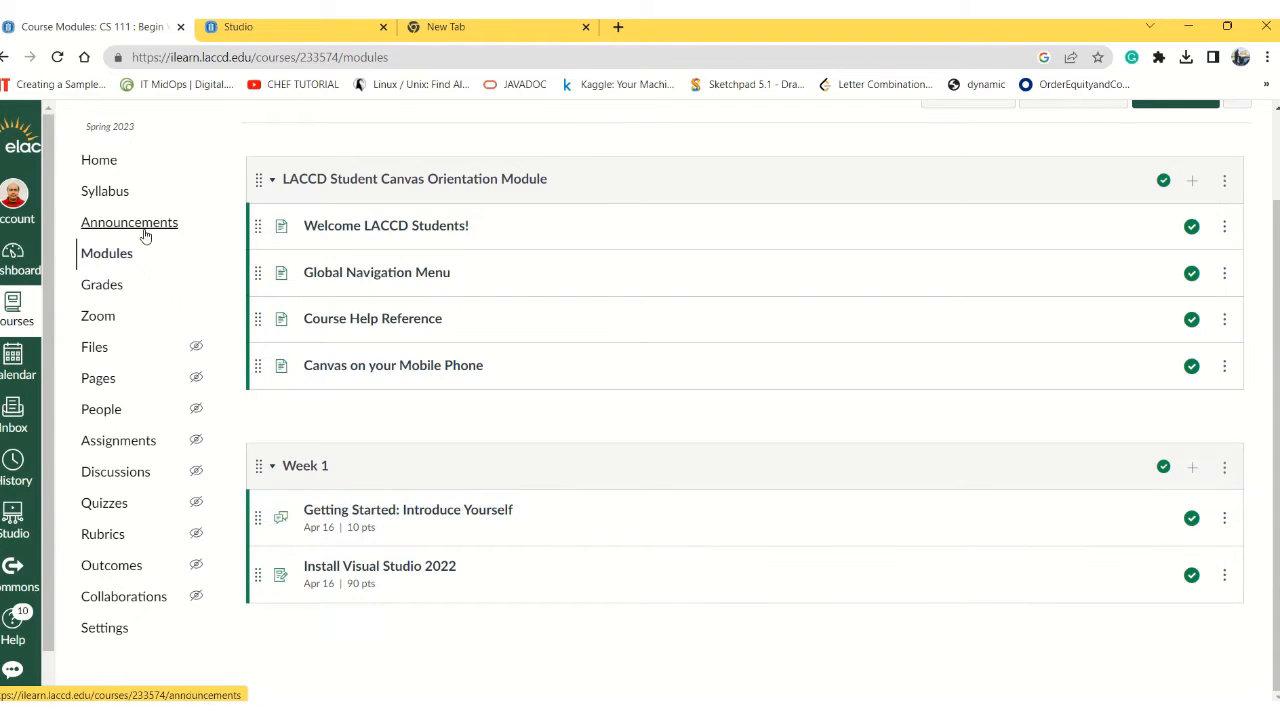
click(127, 198)
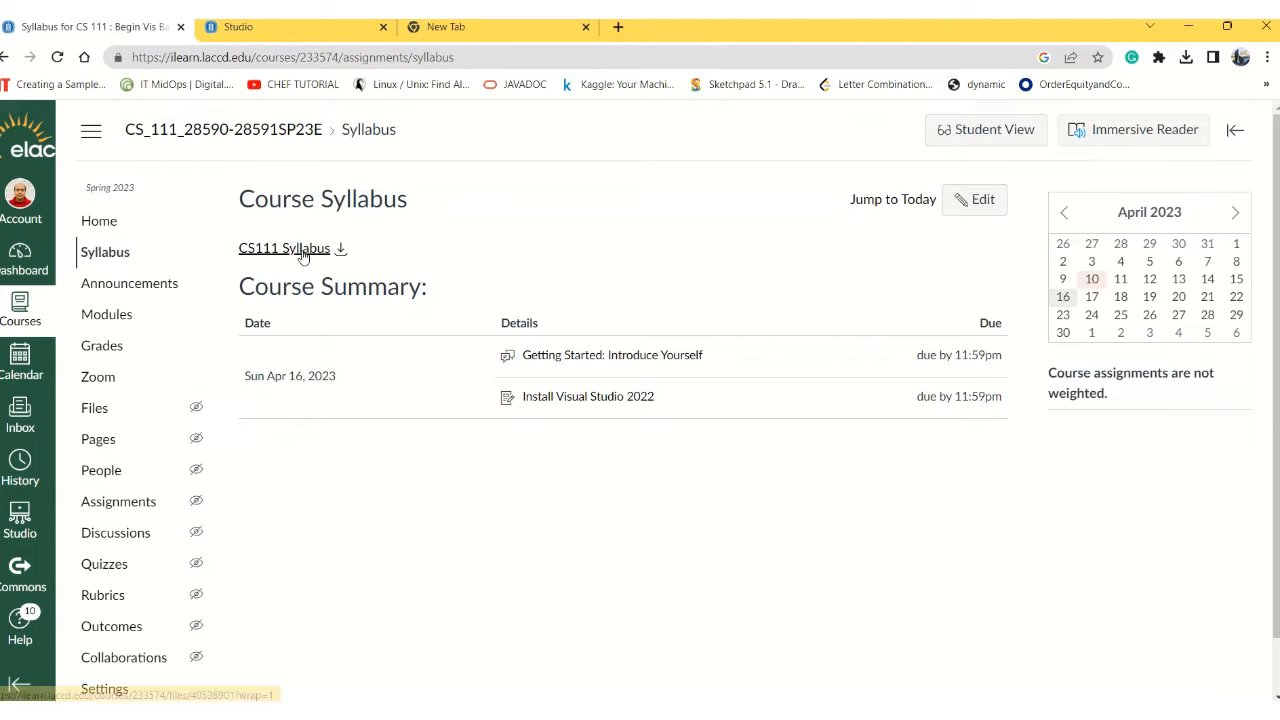
click(302, 255)
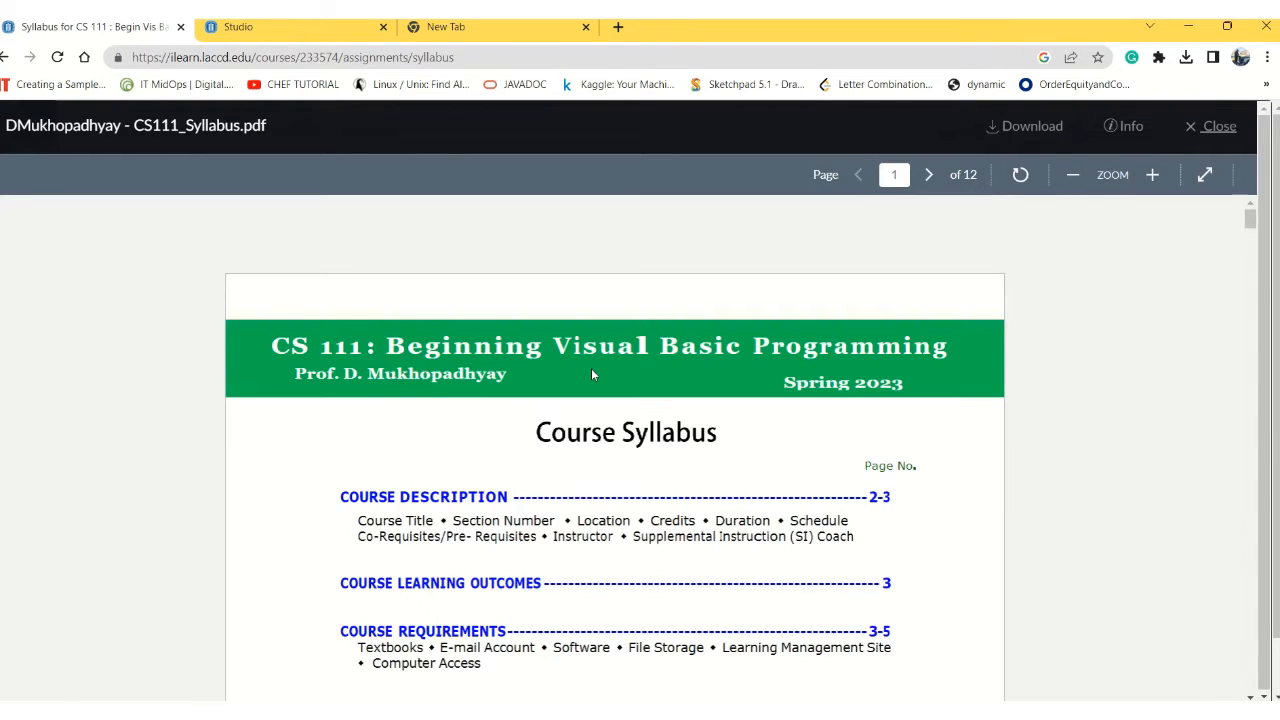
- Read through the table of contents on the first page of the syllabus
scroll(591, 374, down, 2)
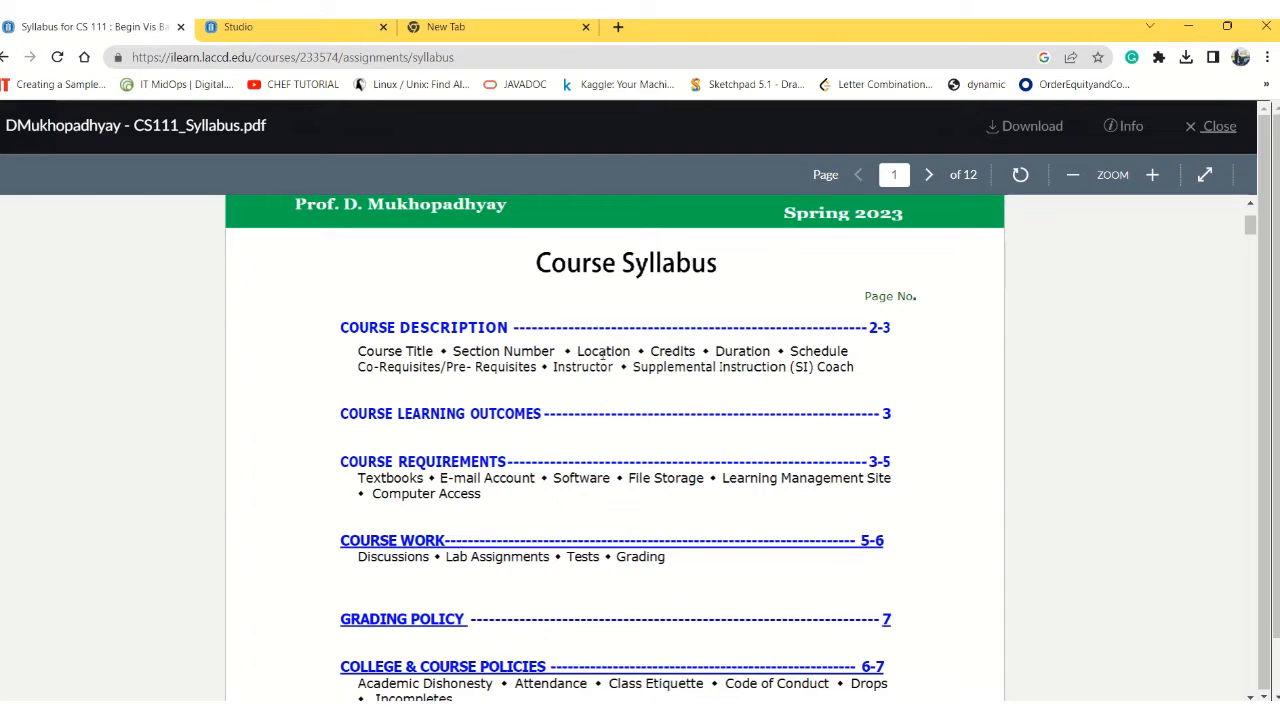
scroll(475, 420, down, 3)
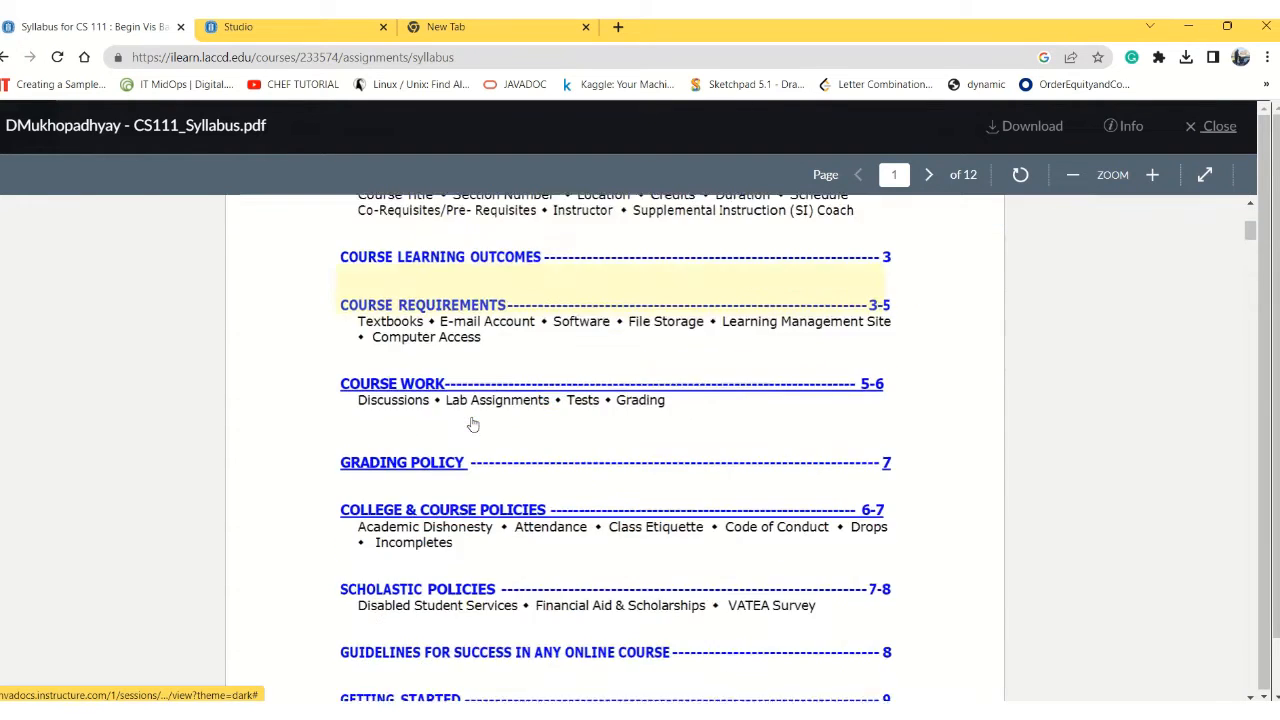
scroll(473, 424, down, 3)
scroll(473, 424, down, 5)
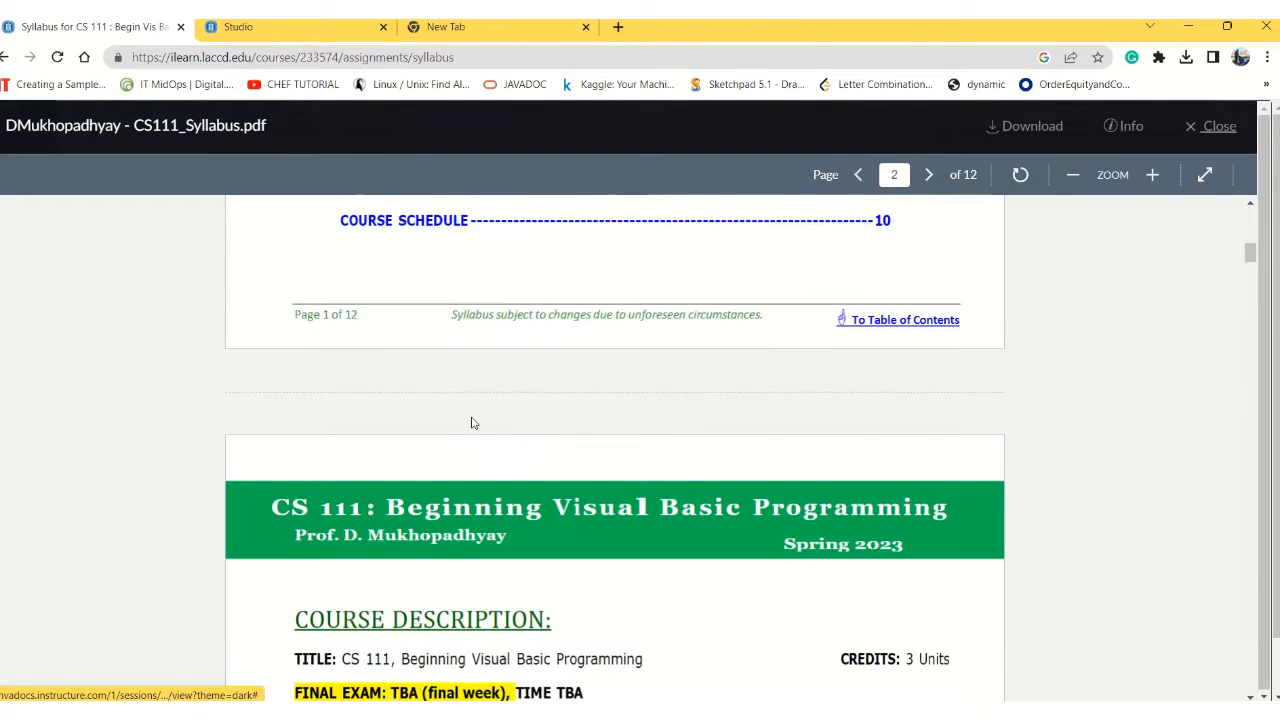
- Review the course description, instructor contact details, office hours, learning outcomes and course format on page 2 of the syllabus
scroll(473, 424, down, 2)
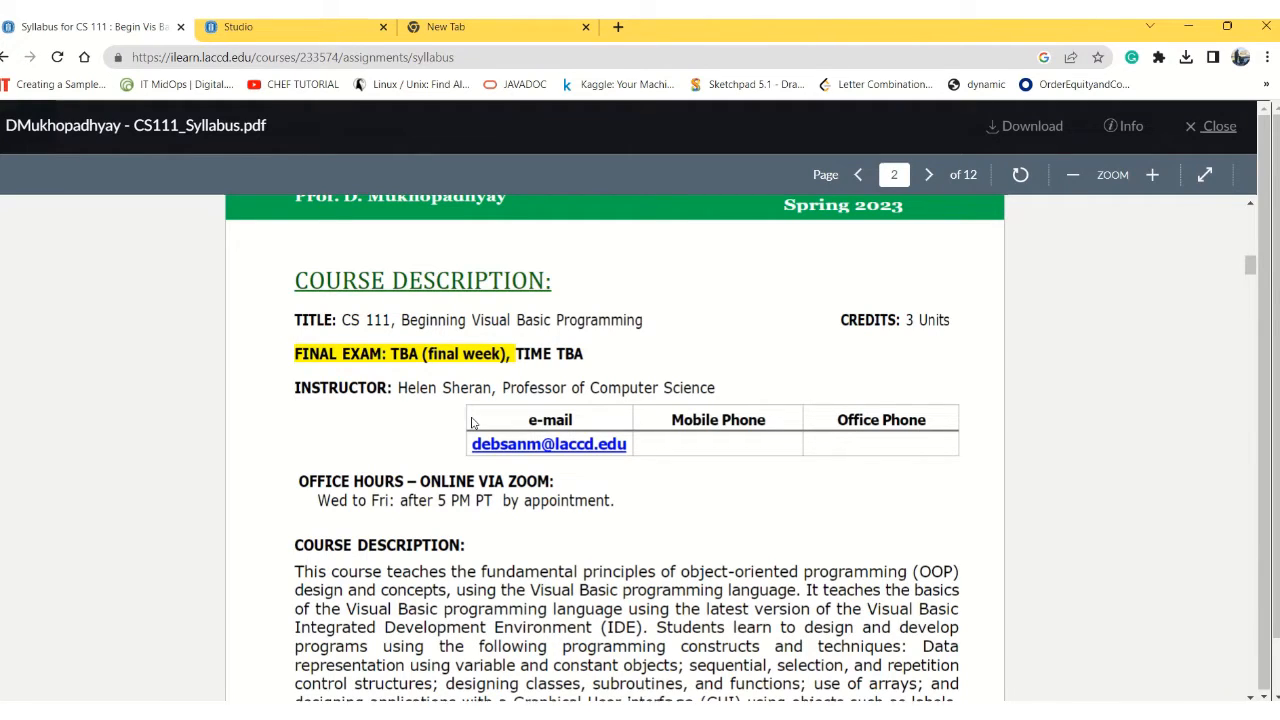
scroll(487, 470, down, 1)
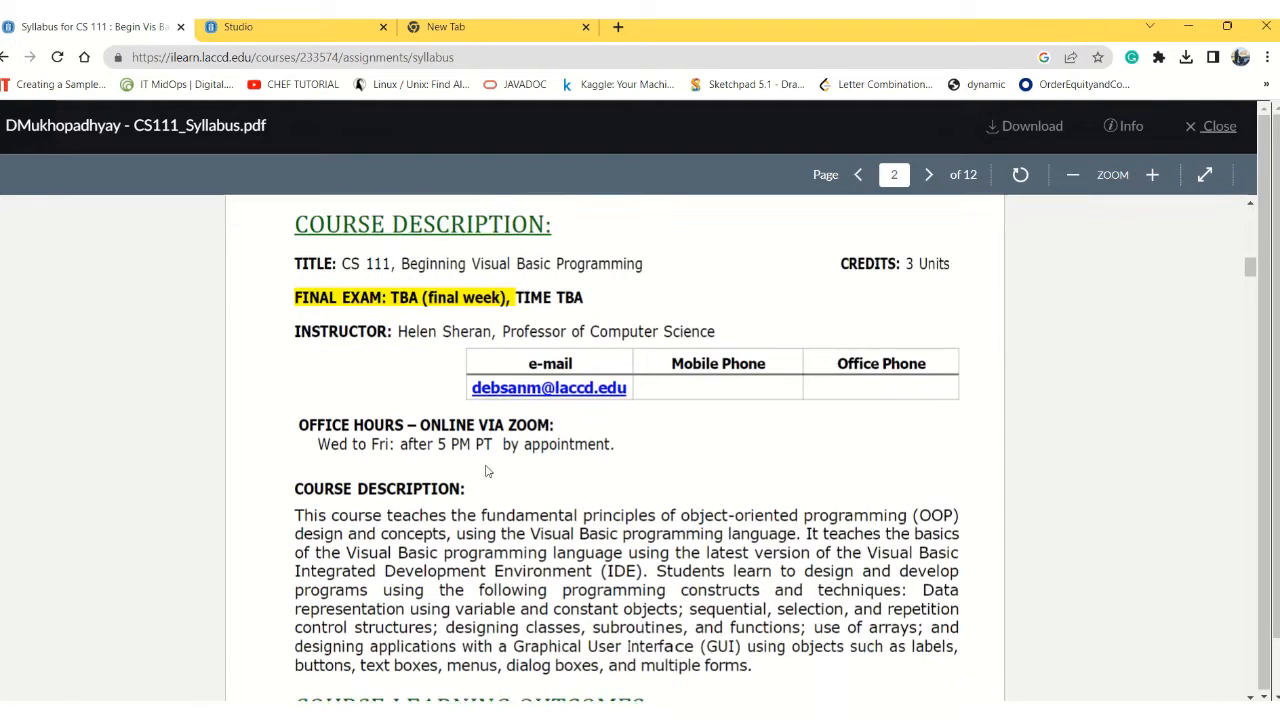
scroll(487, 470, down, 4)
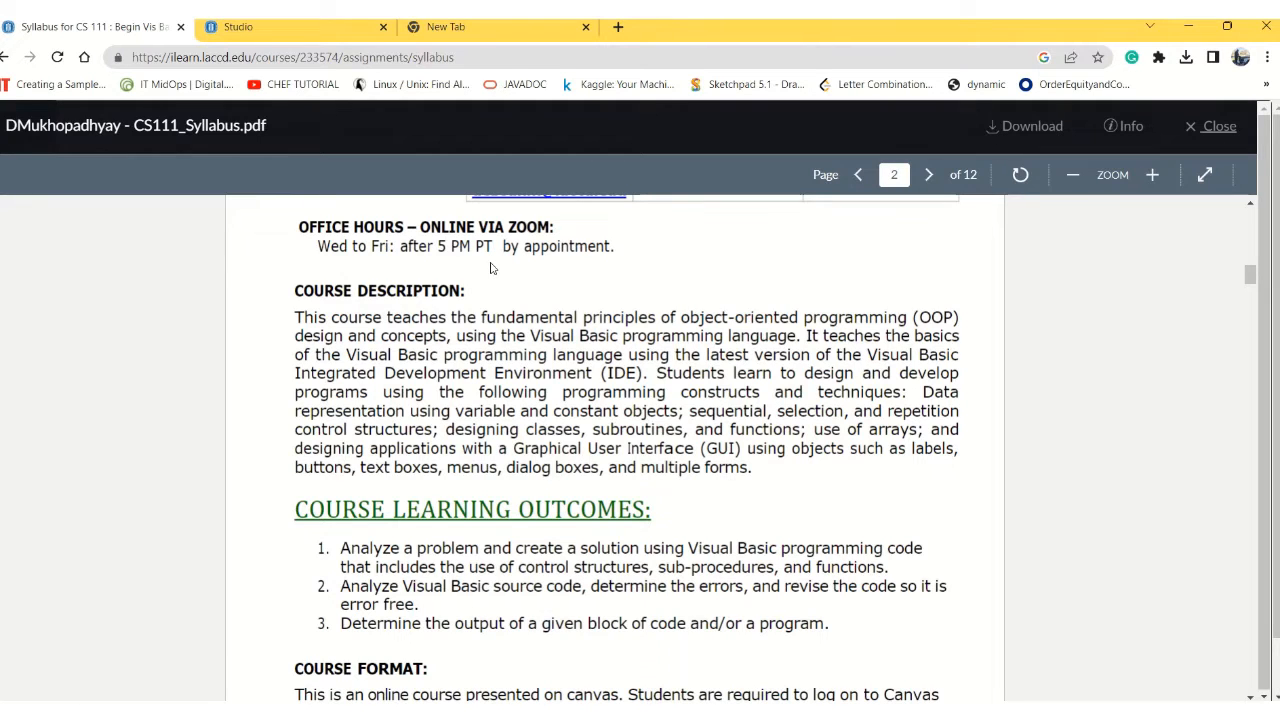
scroll(401, 332, down, 1)
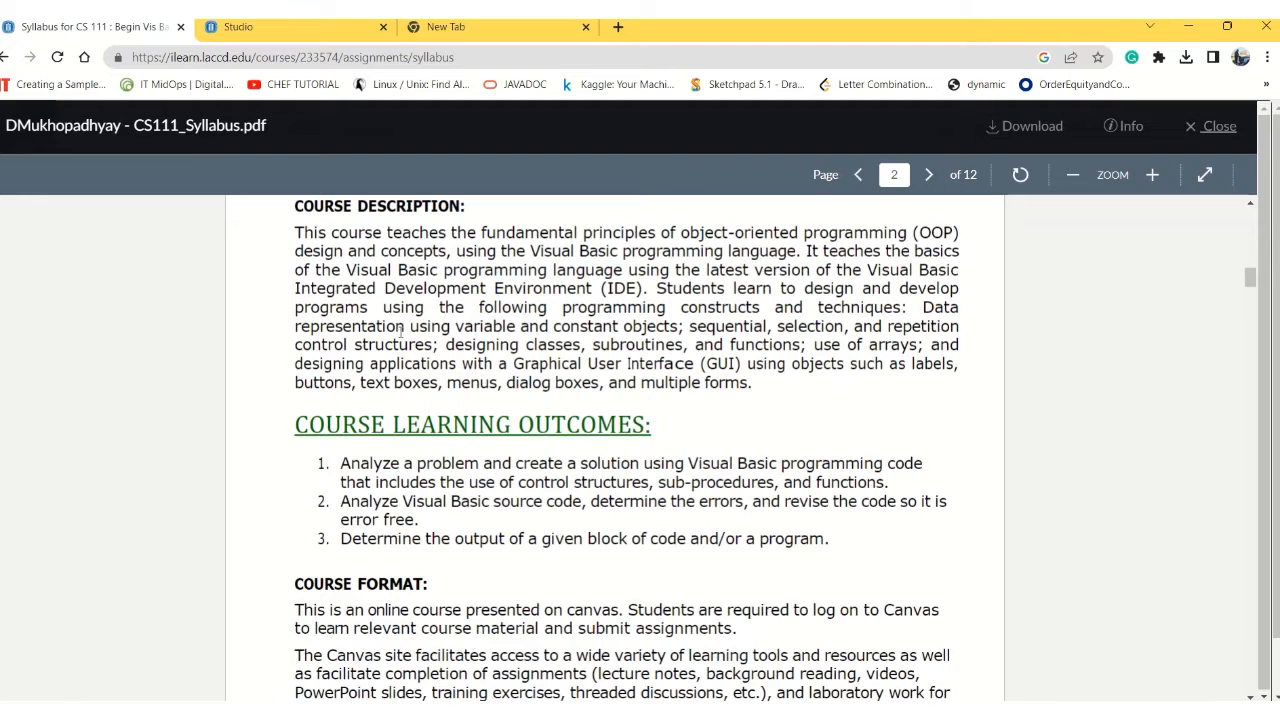
scroll(401, 330, down, 1)
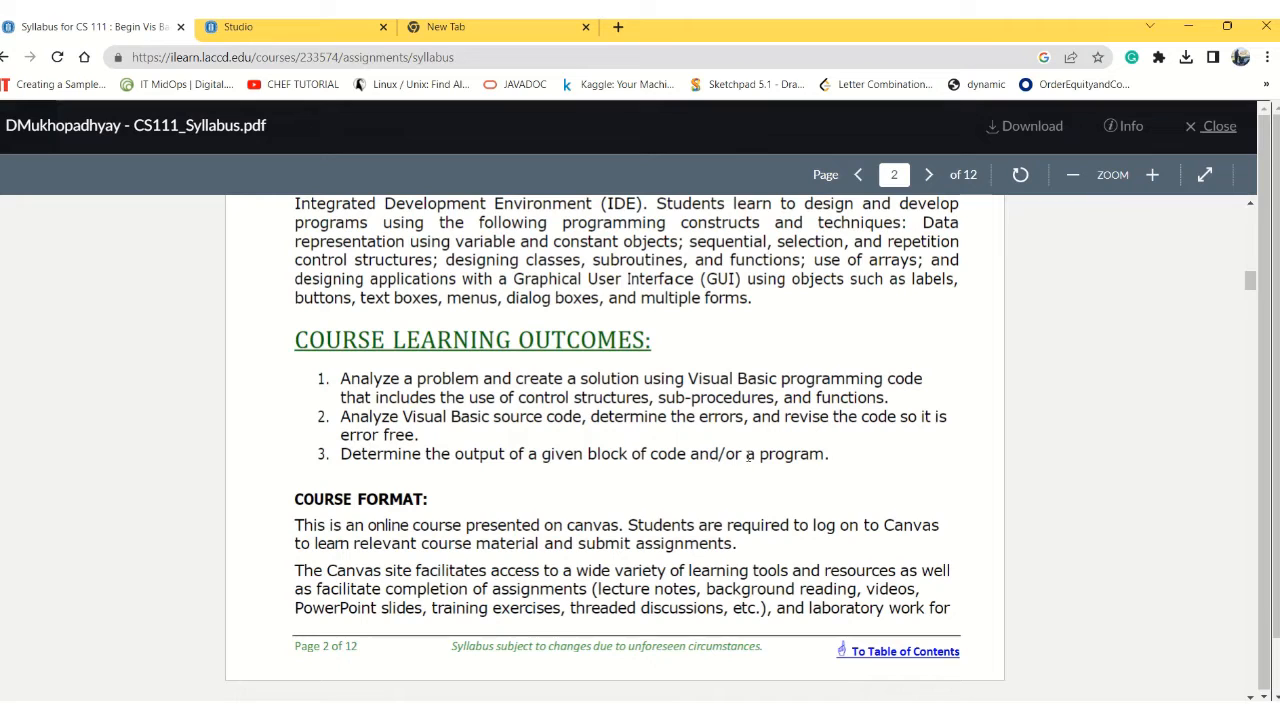
scroll(670, 447, down, 3)
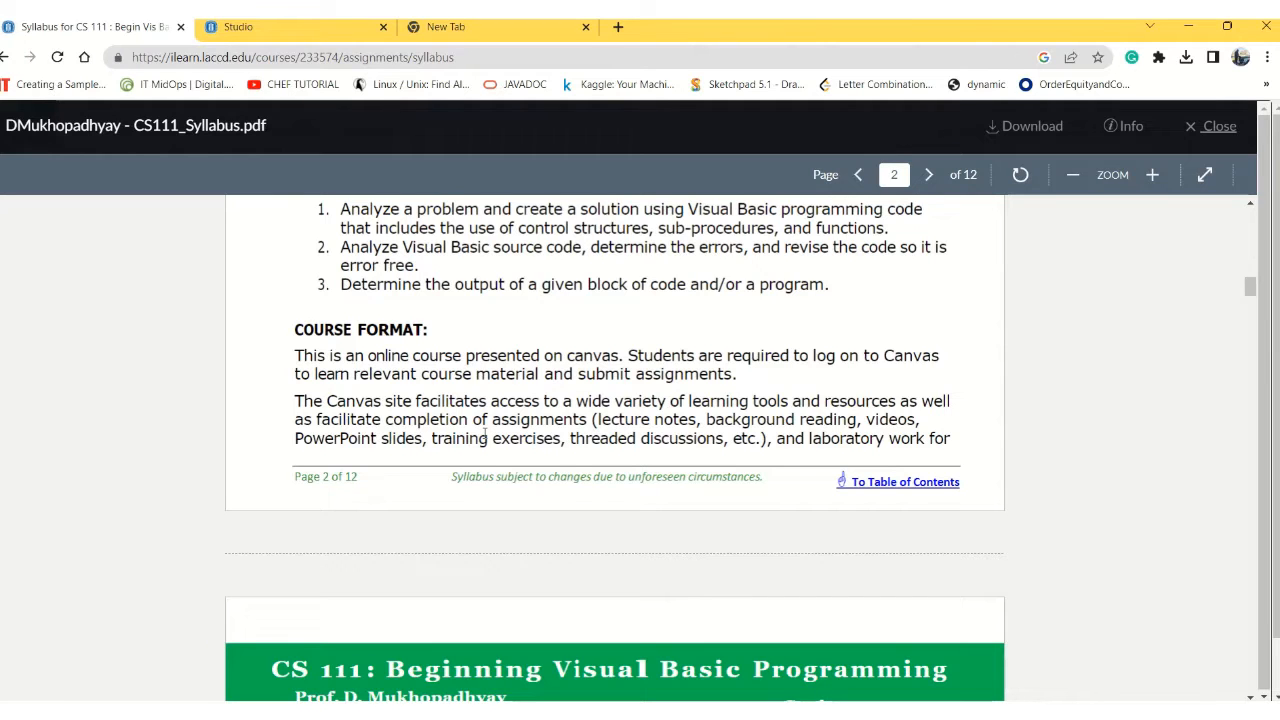
scroll(478, 428, down, 5)
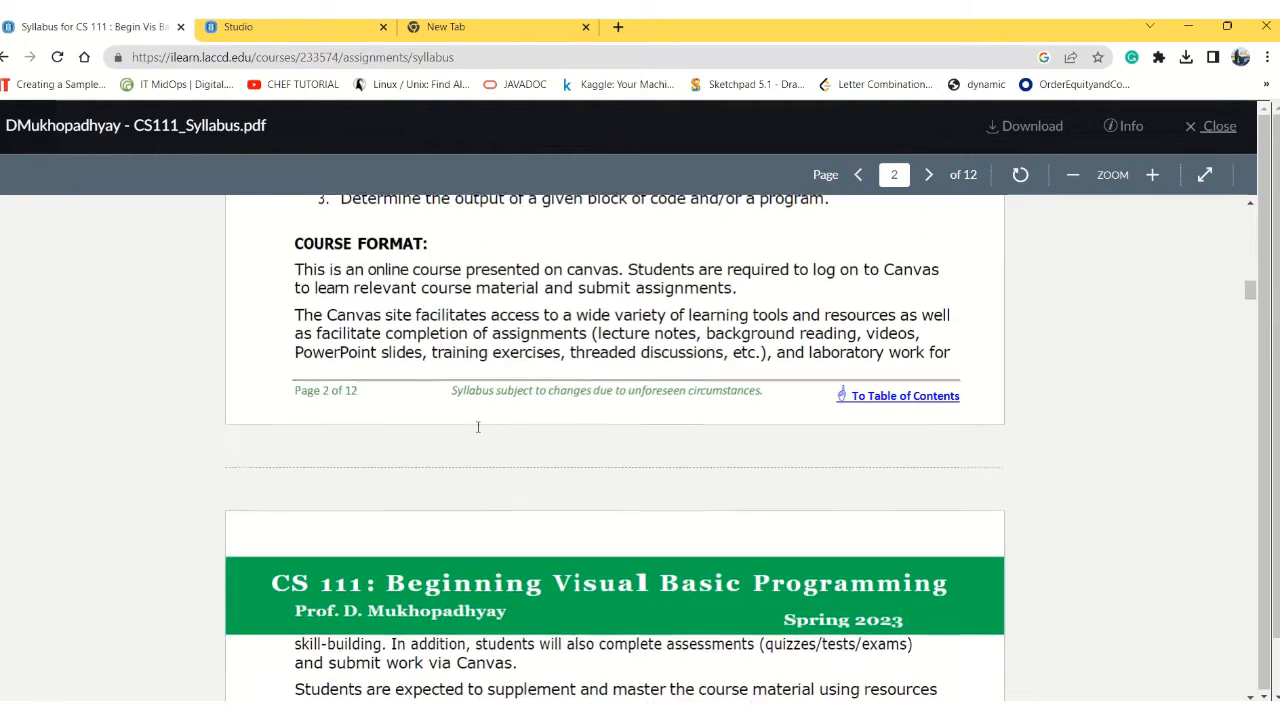
- Find the Textbook requirement on page 3 and highlight the title Microsoft Visual Basic 2017, Comprehensive, together with its ISBN
scroll(476, 427, down, 5)
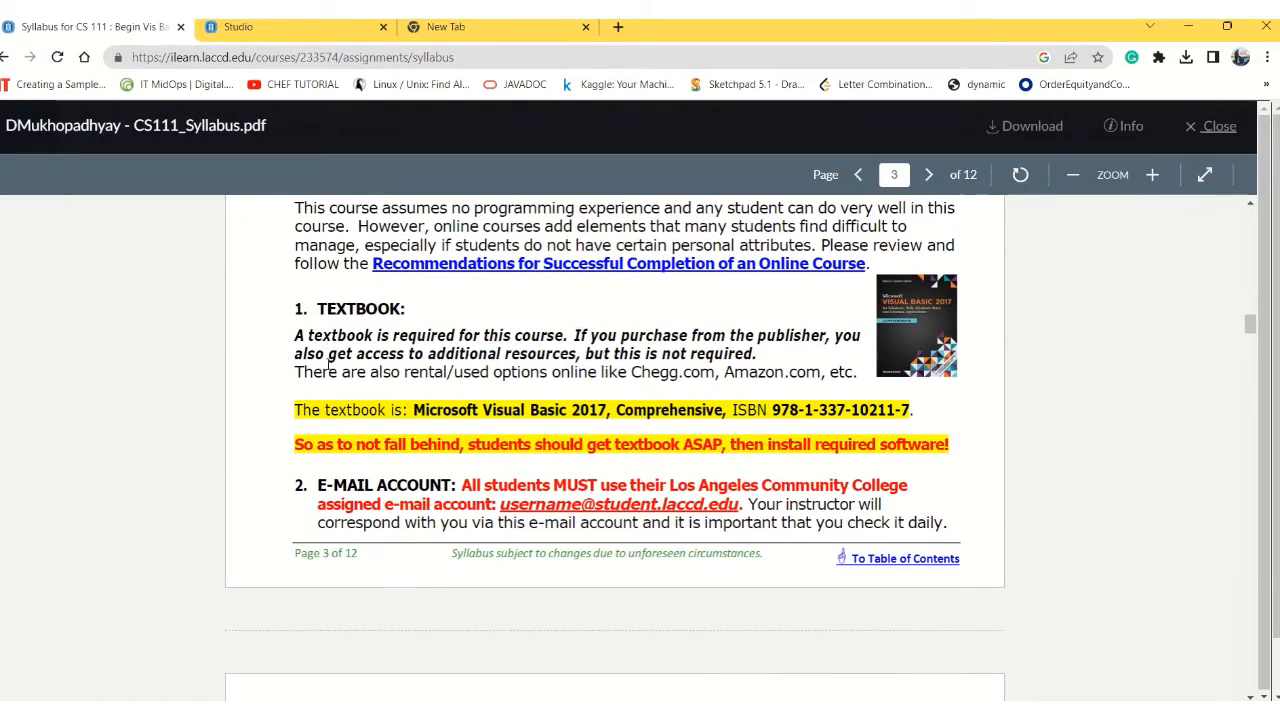
drag(297, 336, 490, 354)
click(565, 345)
drag(416, 409, 913, 413)
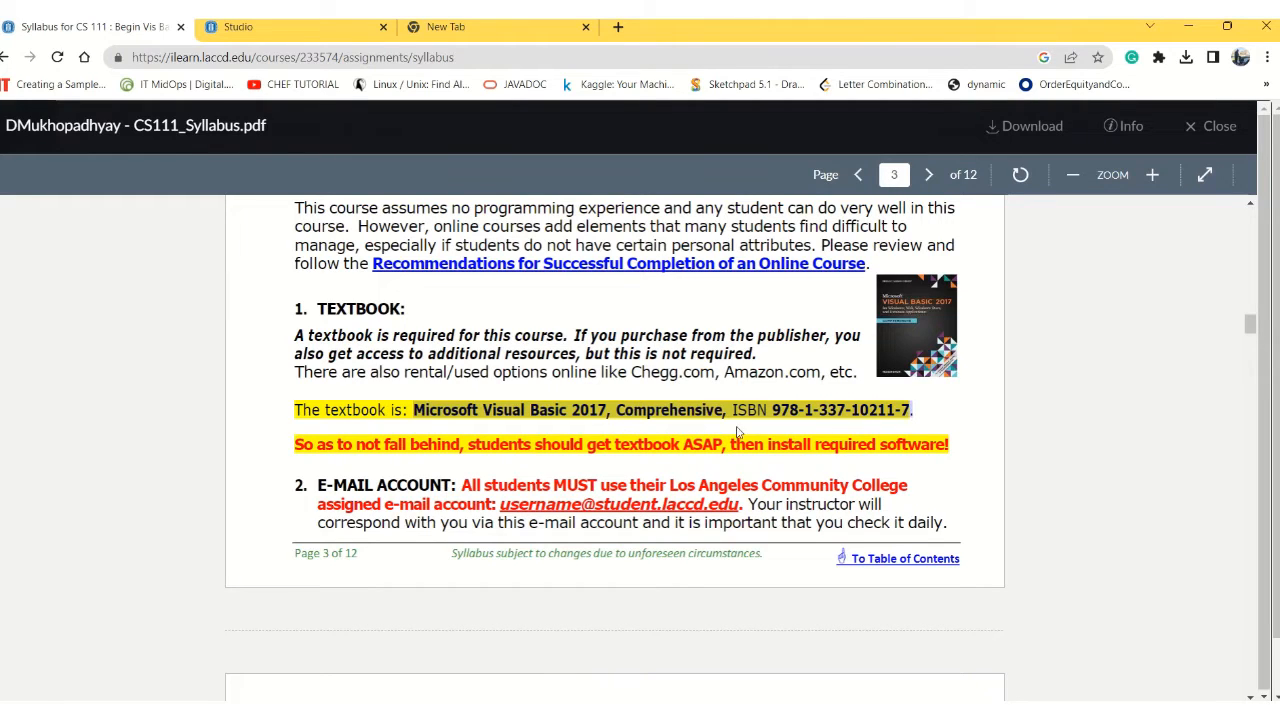
click(550, 441)
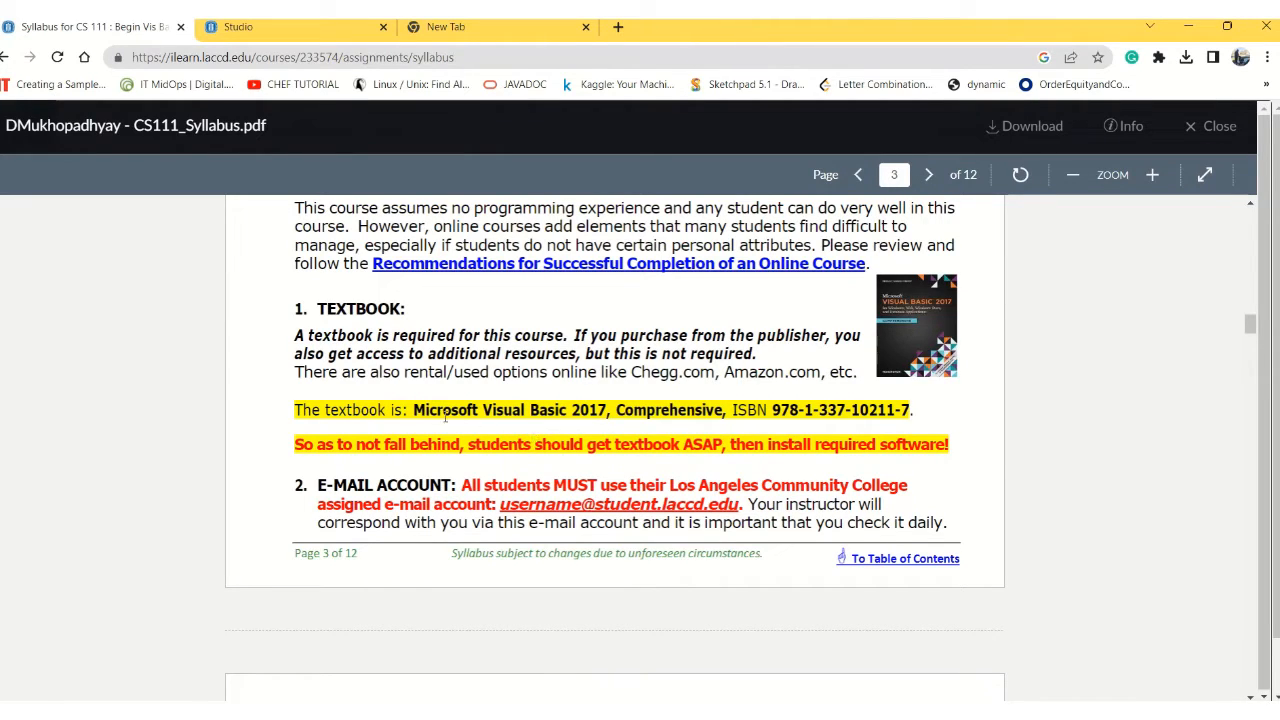
drag(414, 410, 910, 412)
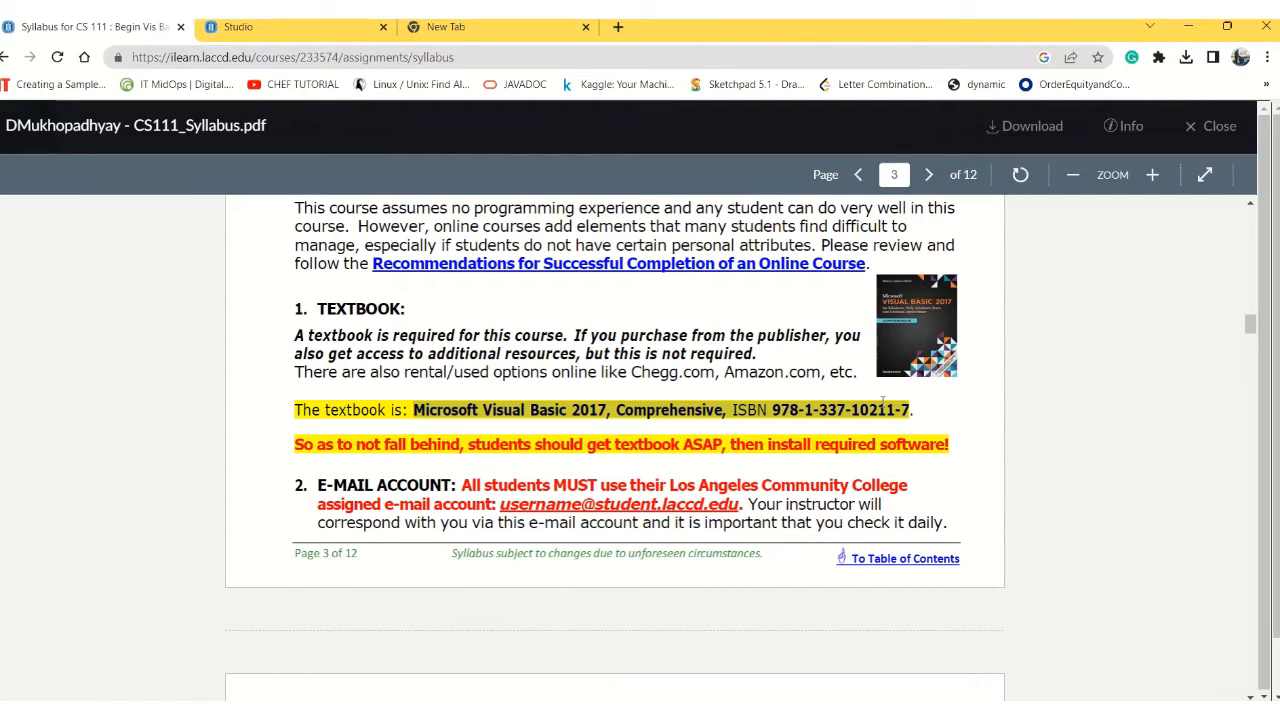
- Review the e-mail account, internet-ready computer and software requirements on pages 3 and 4 of the syllabus
scroll(465, 467, down, 1)
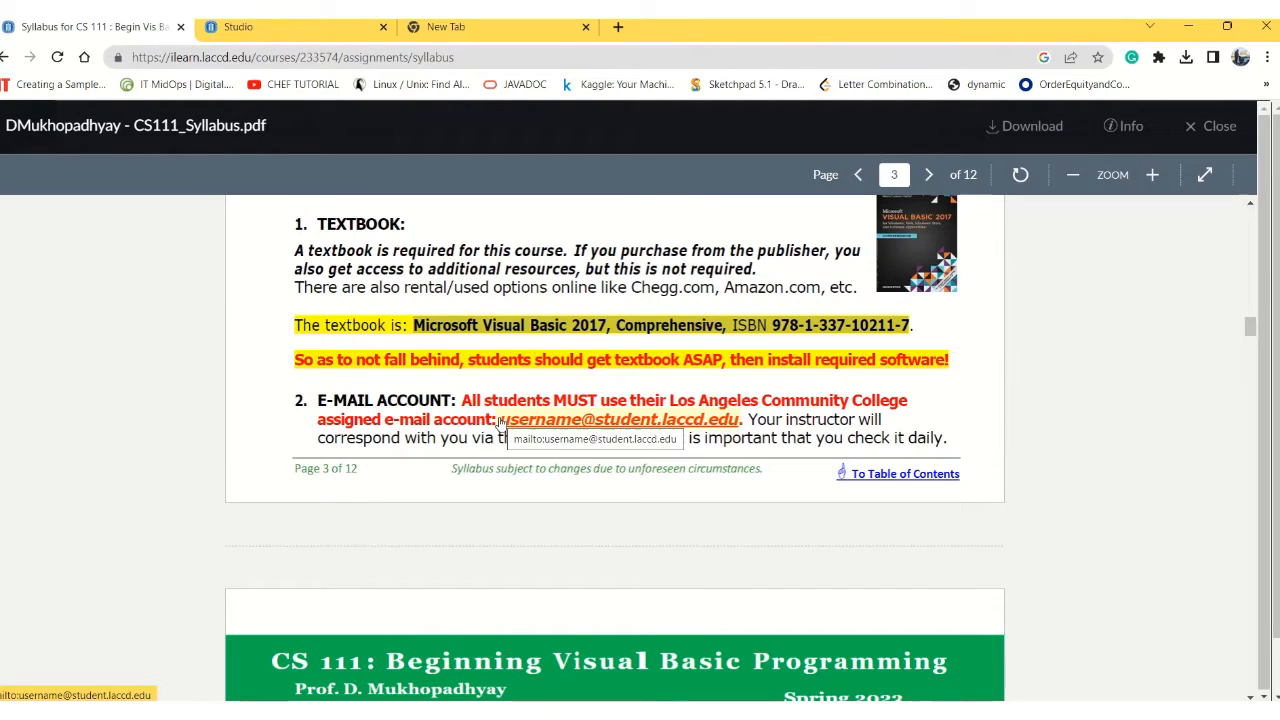
scroll(465, 366, down, 1)
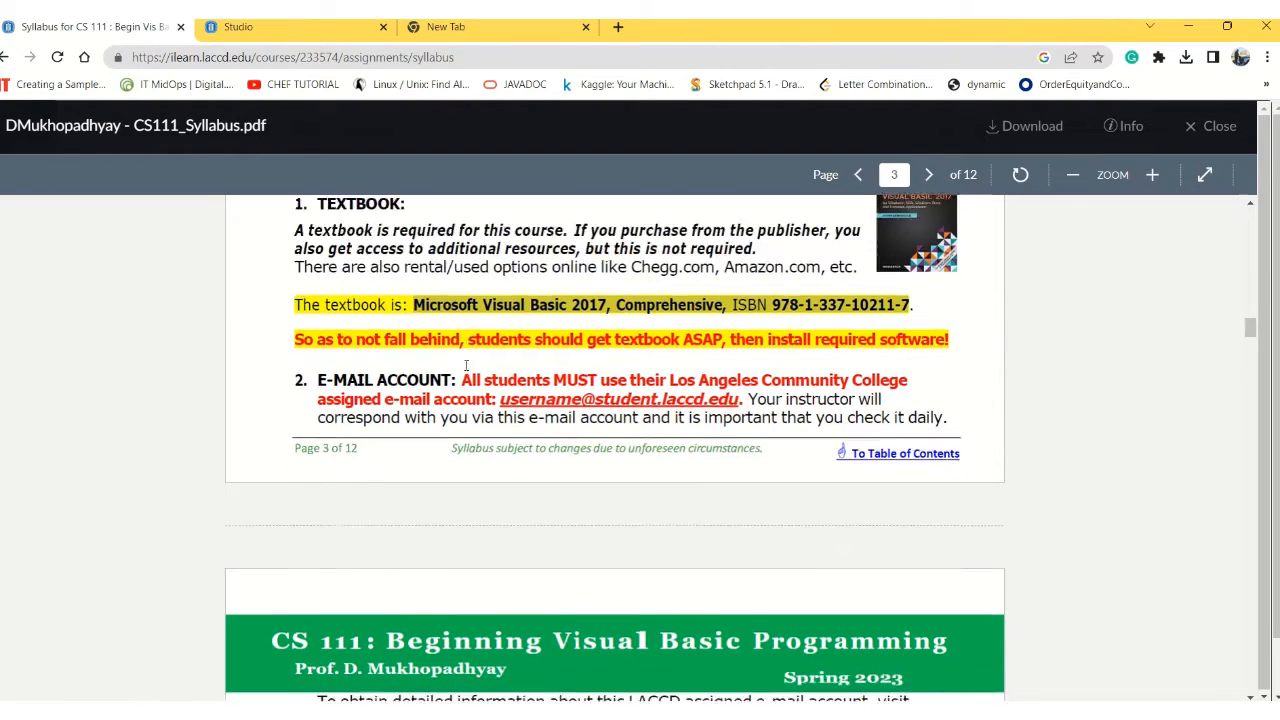
scroll(465, 366, down, 4)
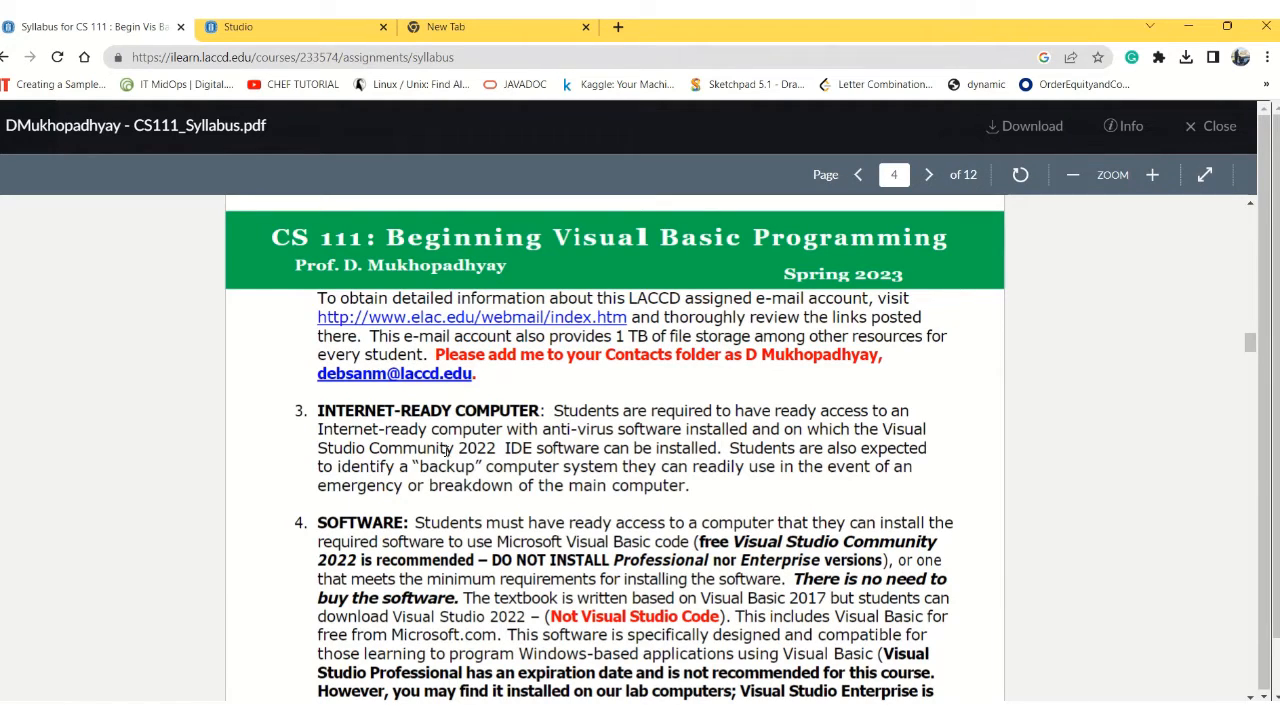
scroll(447, 452, down, 1)
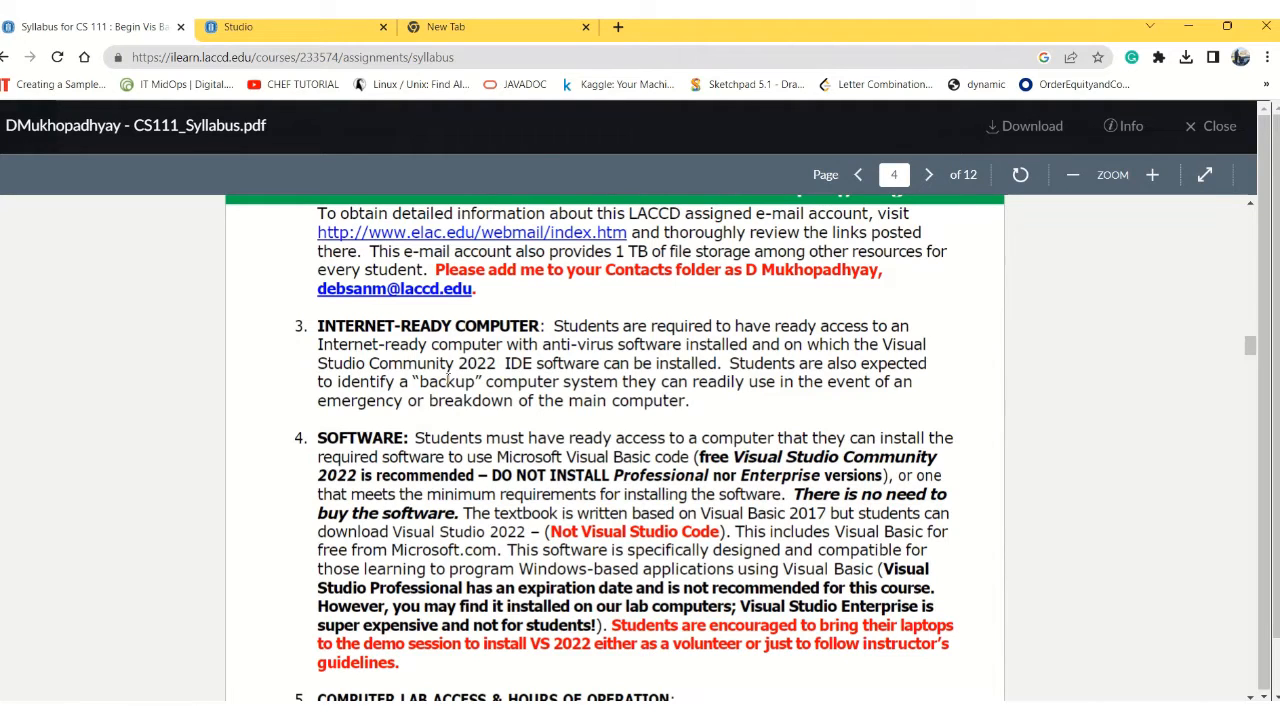
scroll(447, 378, down, 1)
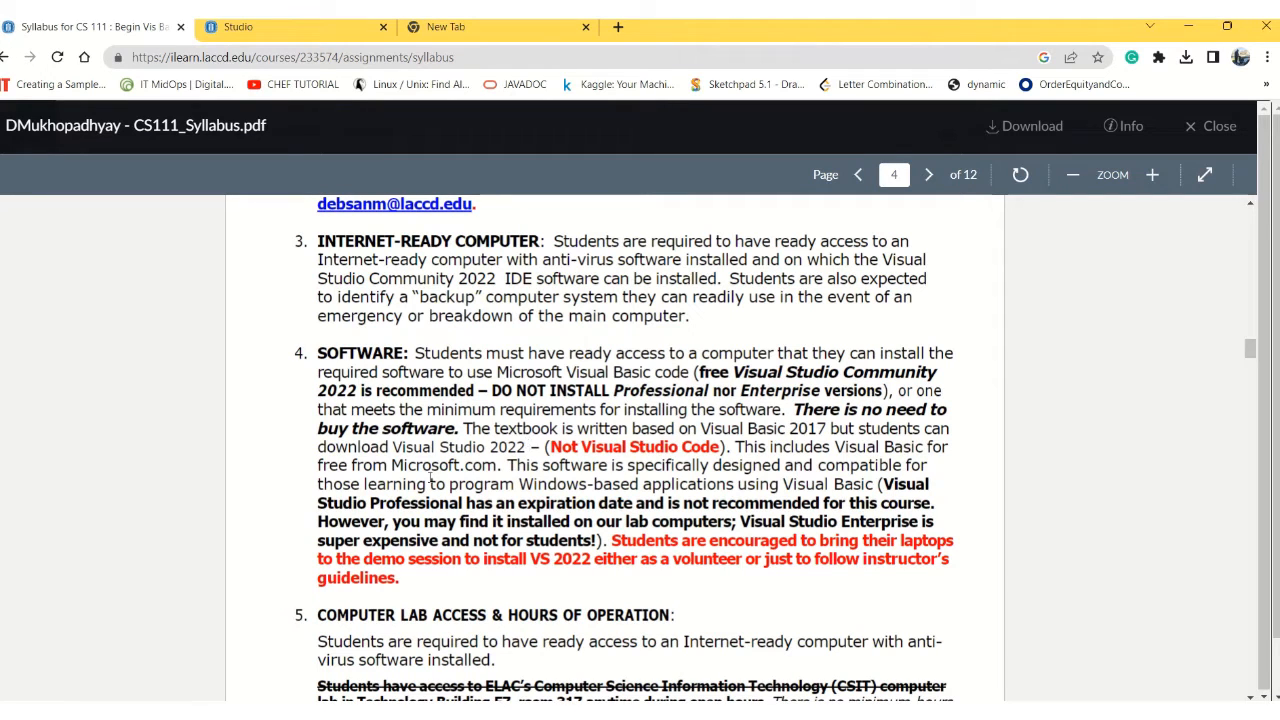
scroll(430, 479, down, 1)
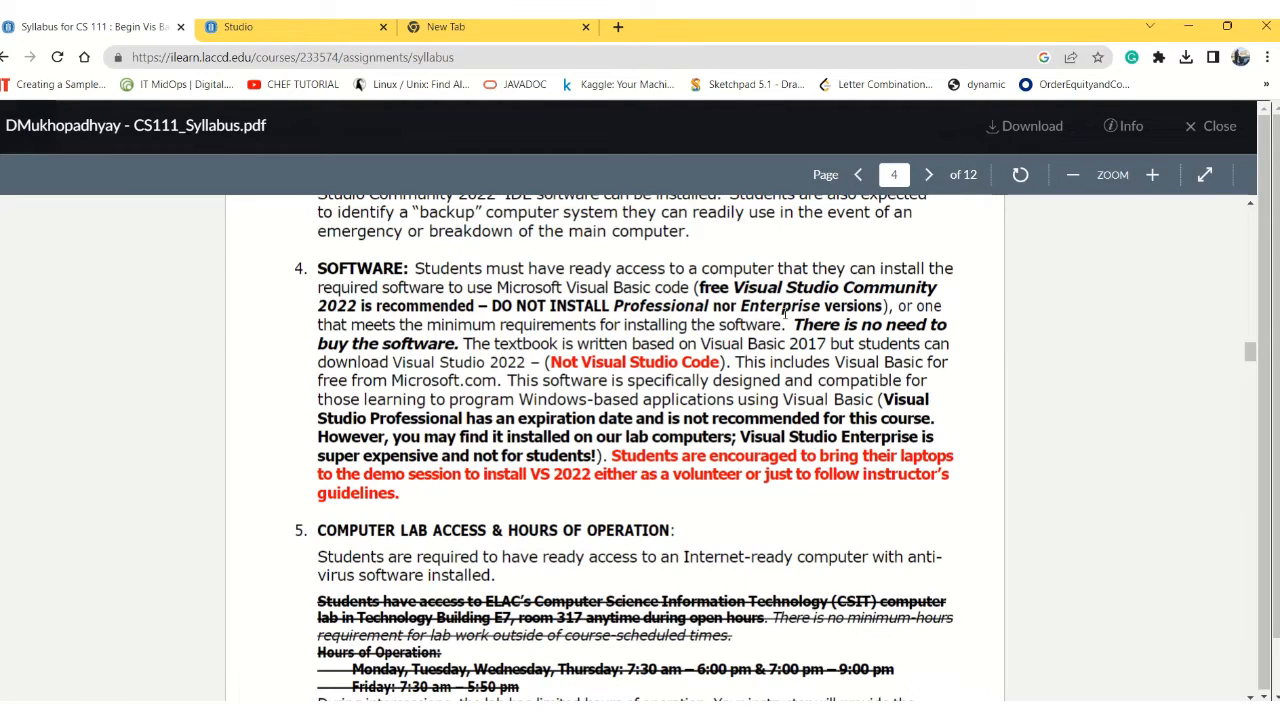
- Examine the Computer Lab Access section and highlight the words "For CSIT computer lab questions" above the contact details
scroll(667, 402, down, 2)
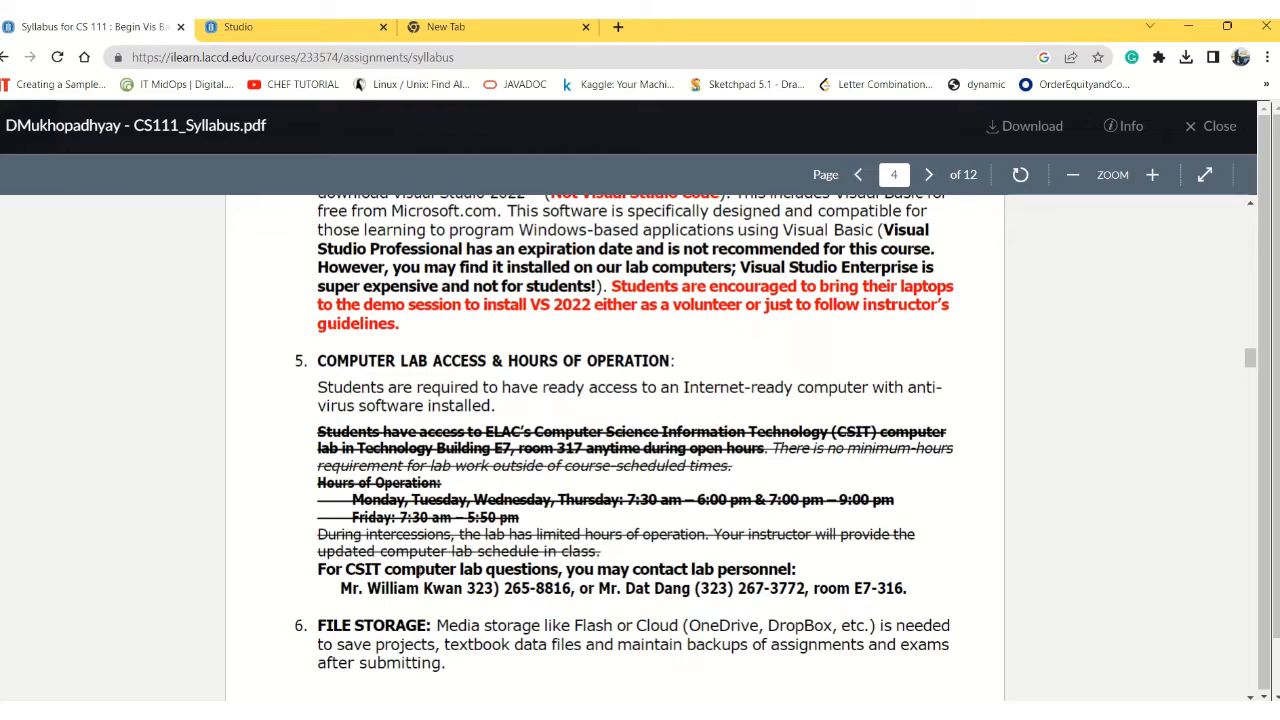
drag(318, 570, 562, 570)
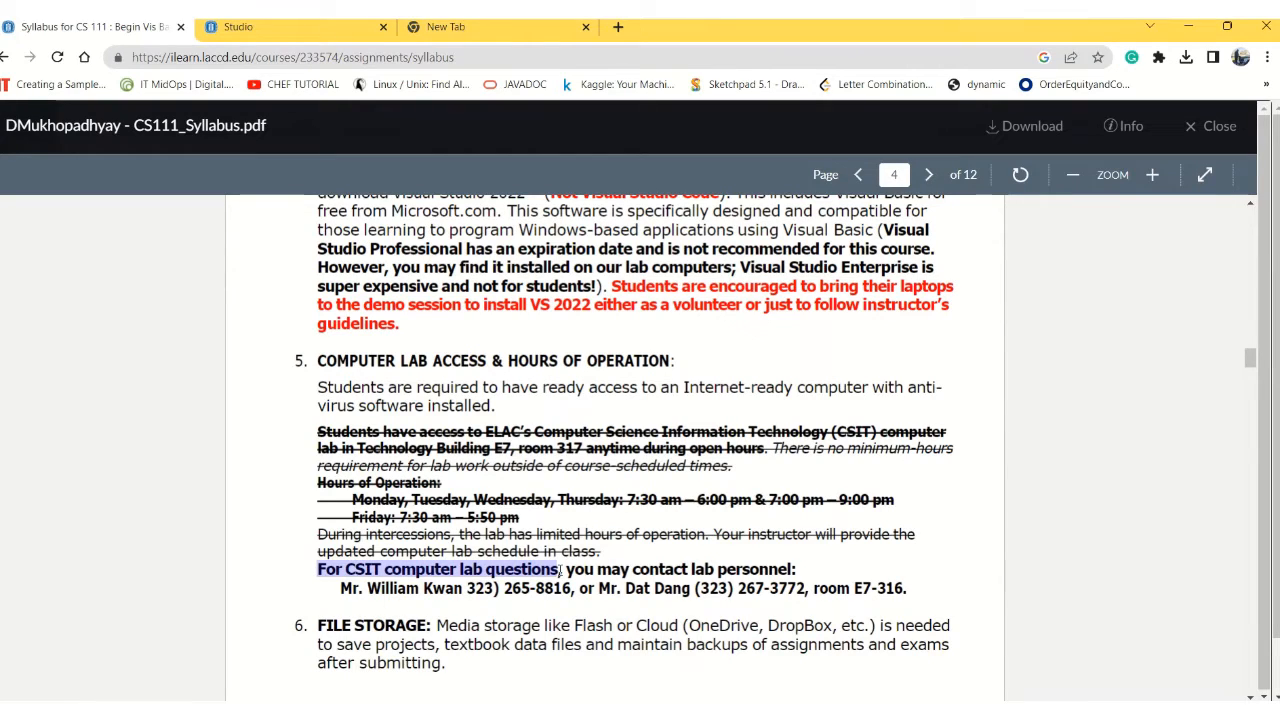
click(514, 575)
- Review the Course Work section of the syllabus, covering discussions, lab assignments, exams, makeup rules and extra credit
scroll(514, 575, down, 5)
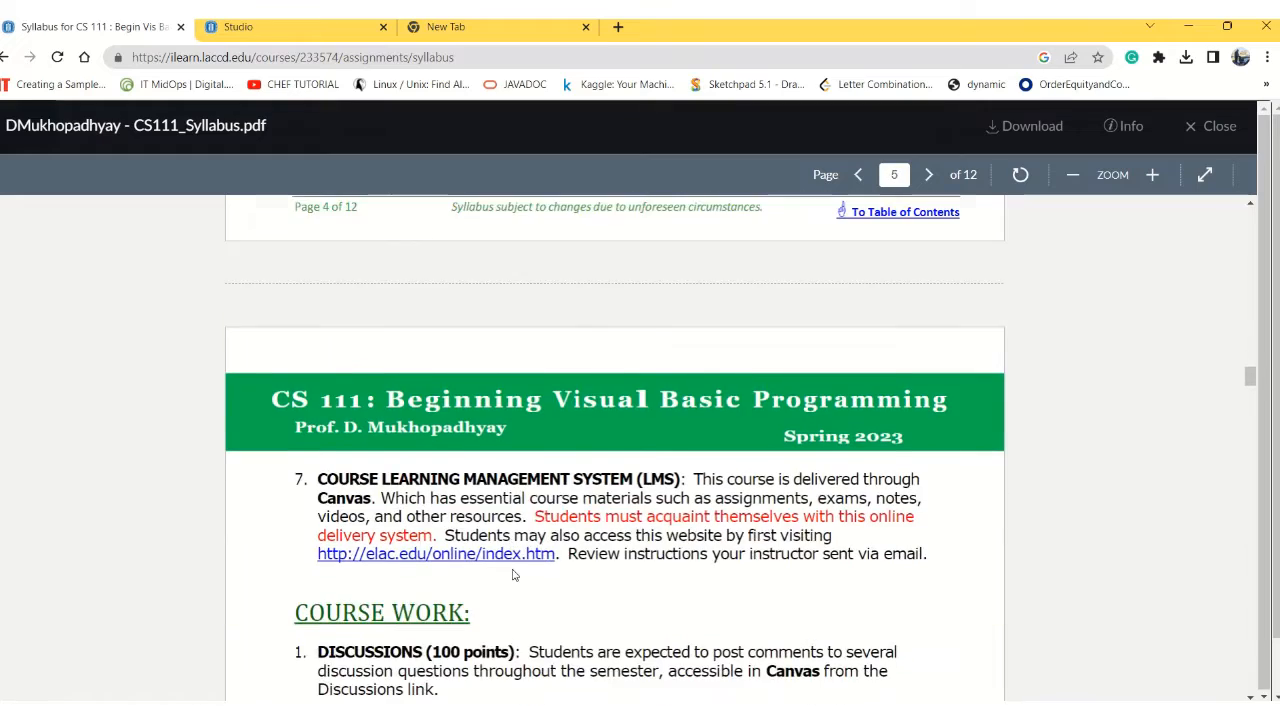
scroll(514, 575, down, 5)
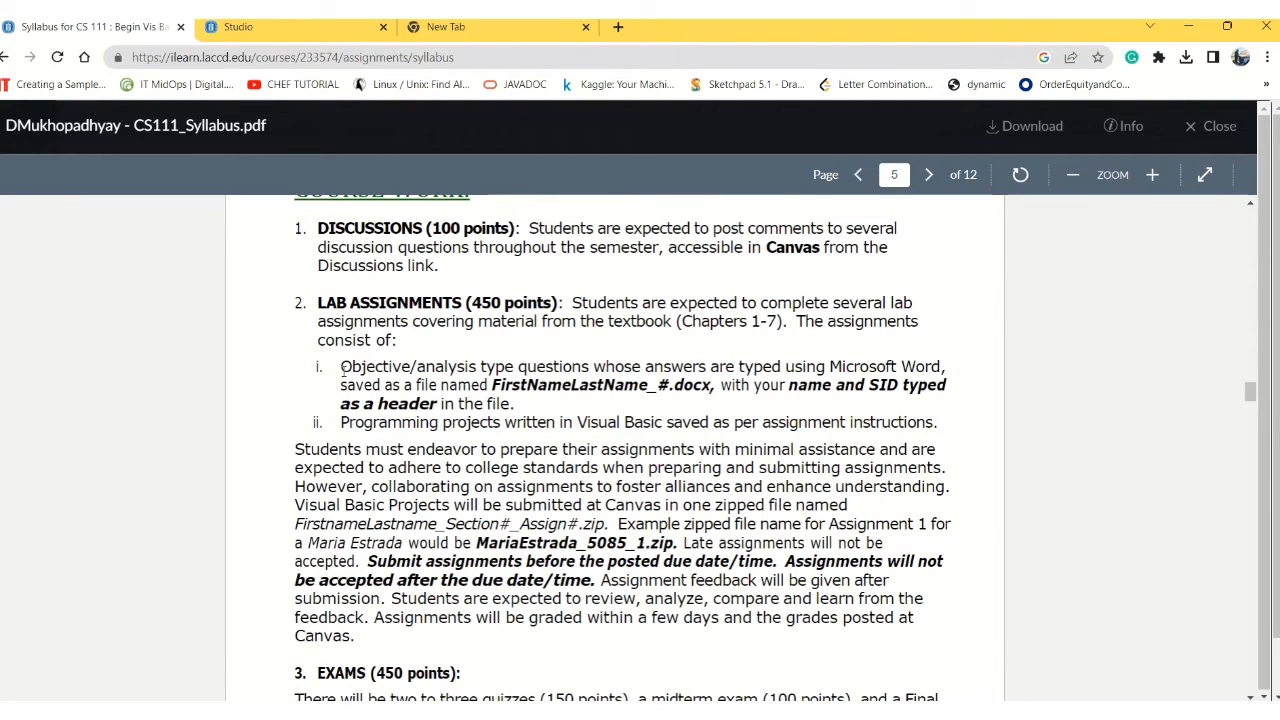
scroll(370, 410, down, 3)
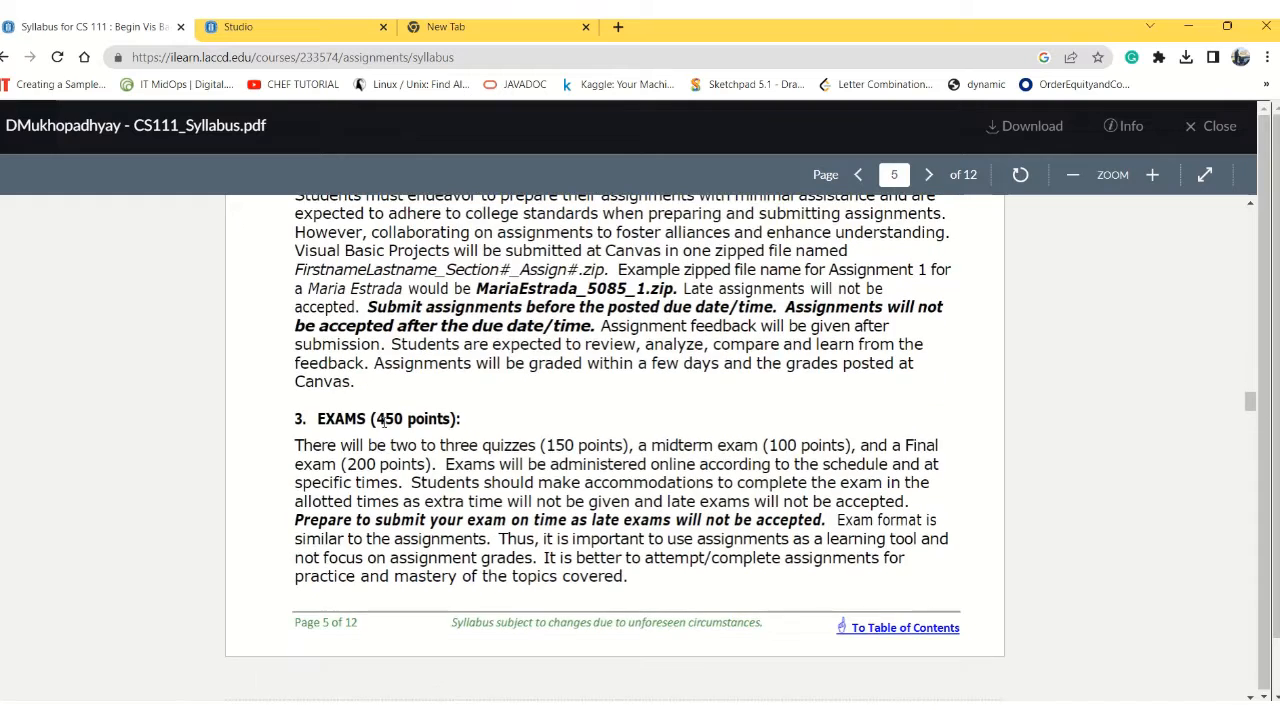
scroll(383, 423, down, 1)
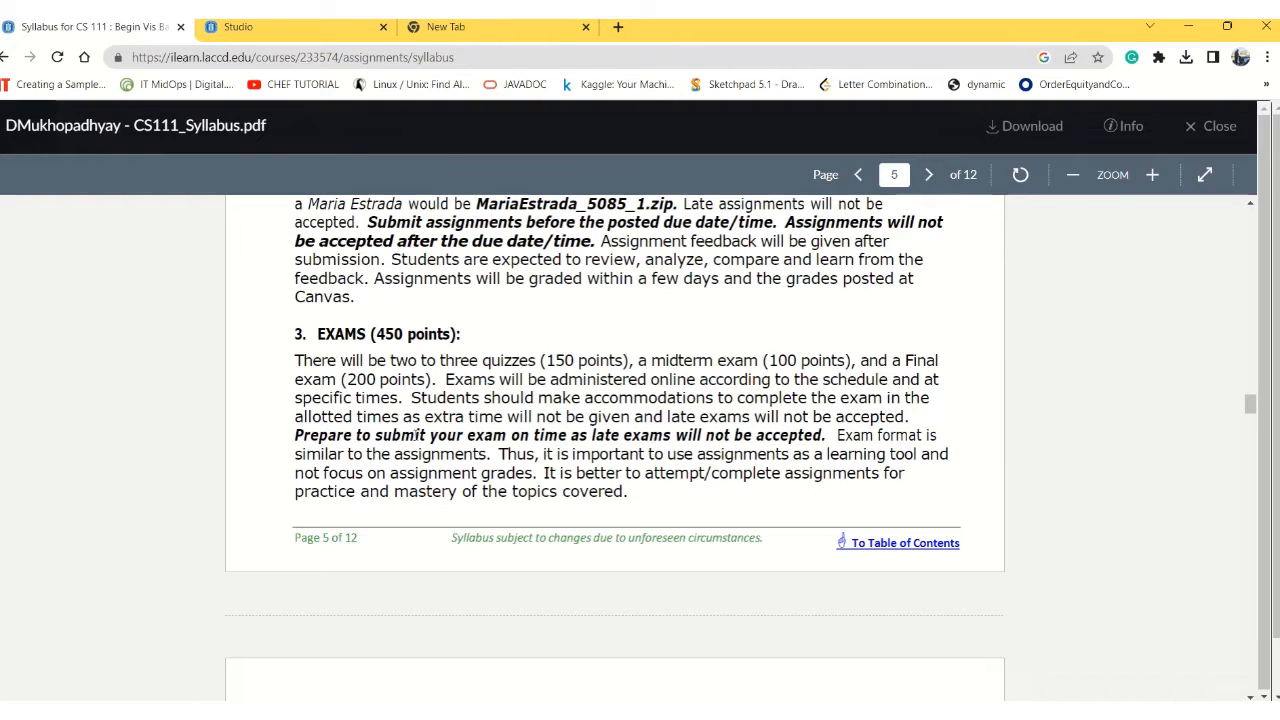
scroll(413, 438, down, 3)
scroll(415, 440, down, 4)
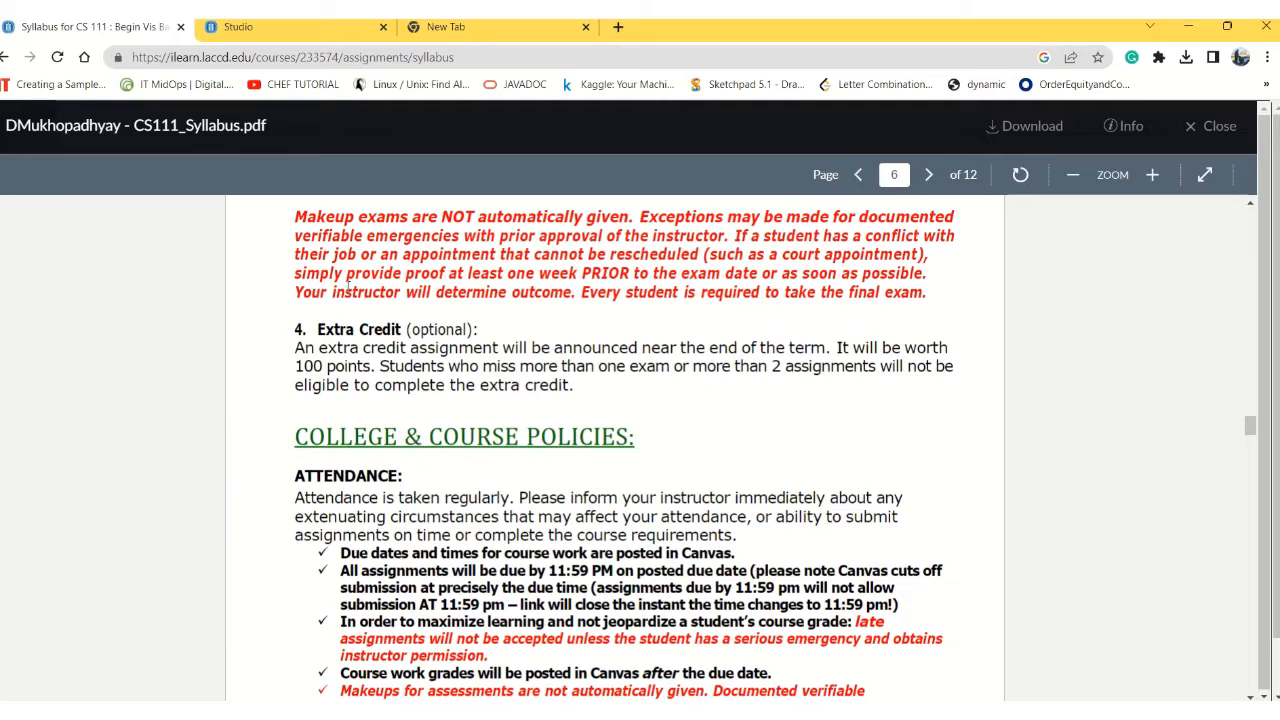
- Review the attendance policy and the grading policy with its point breakdown and grade scale on pages 6 and 7
scroll(351, 375, down, 5)
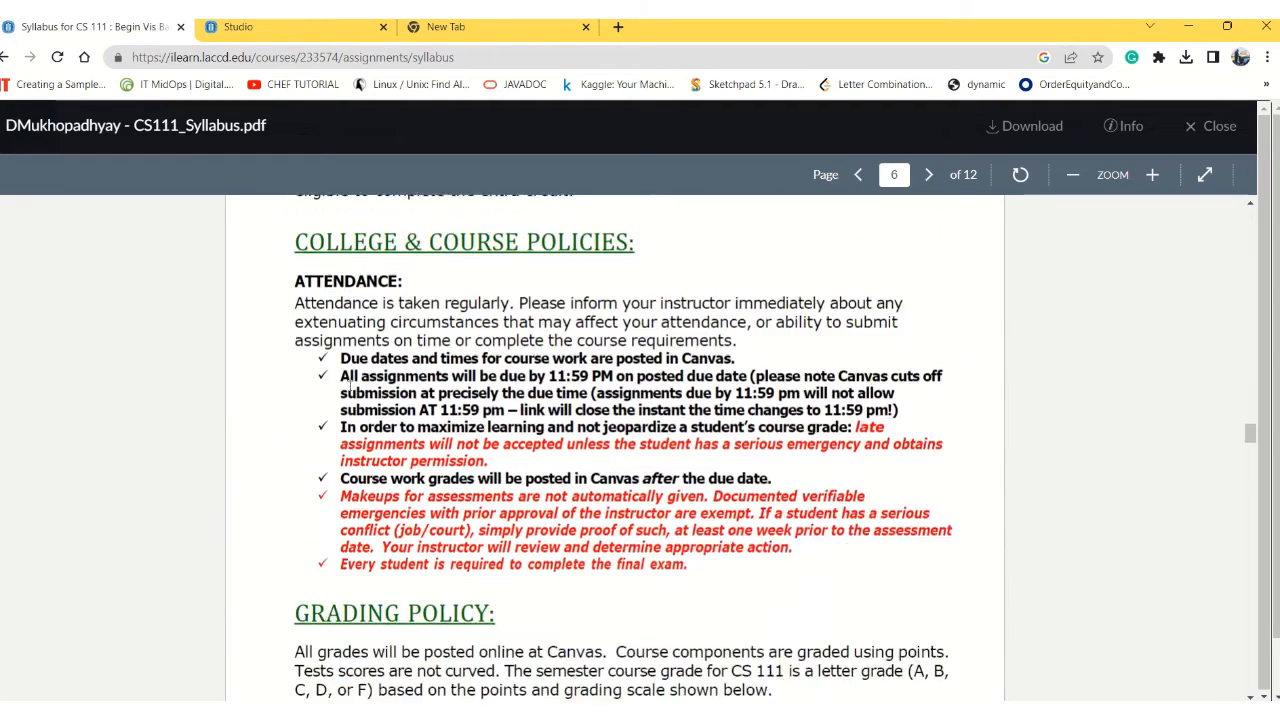
scroll(351, 385, down, 5)
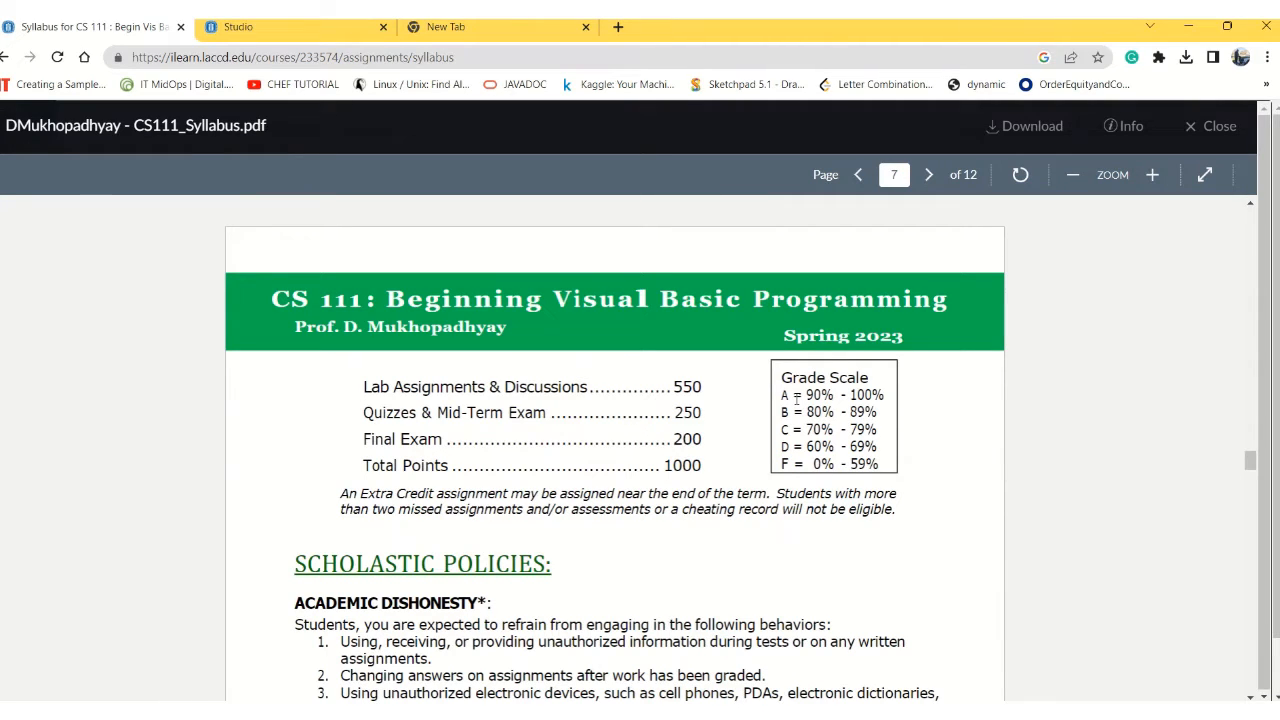
scroll(746, 427, up, 3)
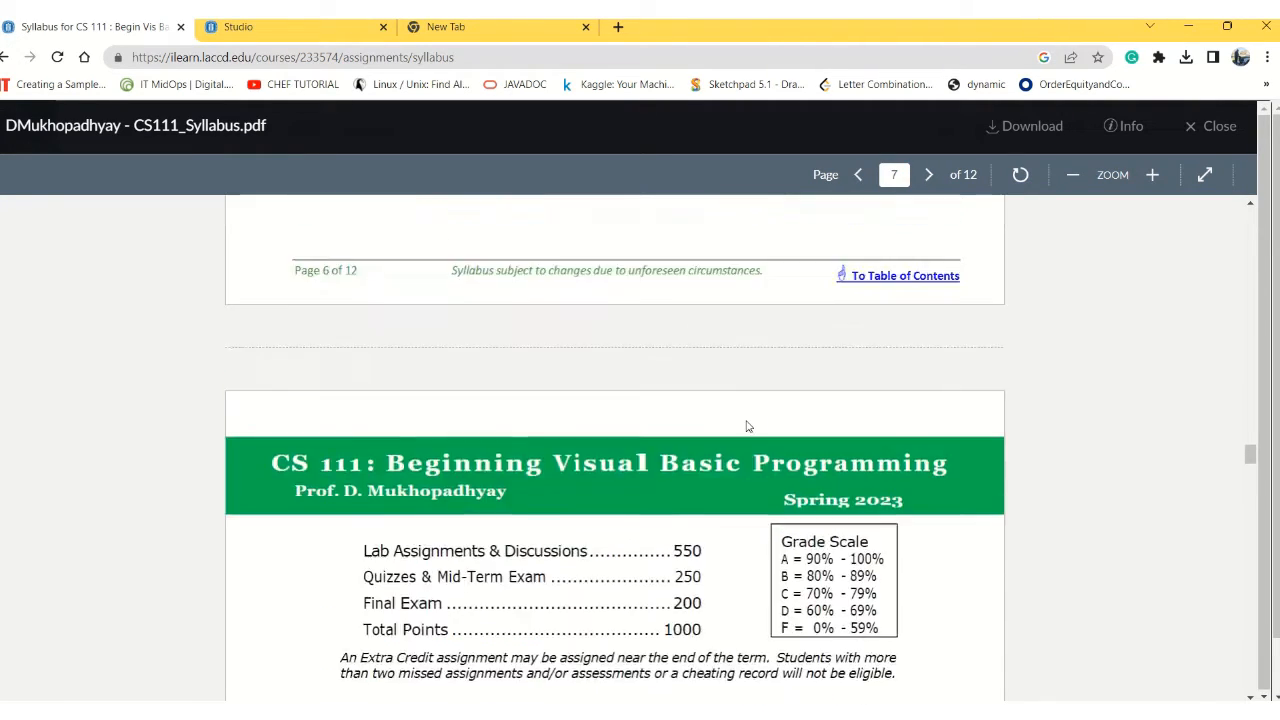
scroll(746, 427, down, 3)
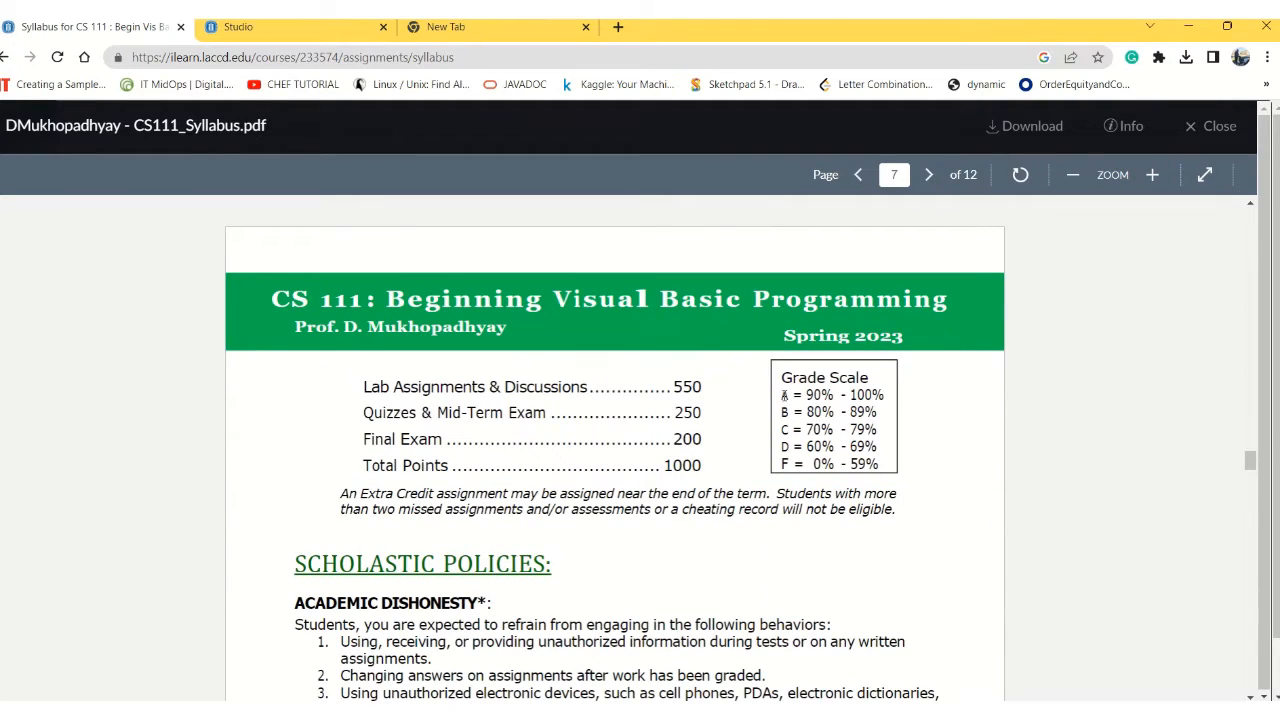
- Review the grade scale on page 7 and the student resources through page 9, and close the syllabus document
double_click(784, 395)
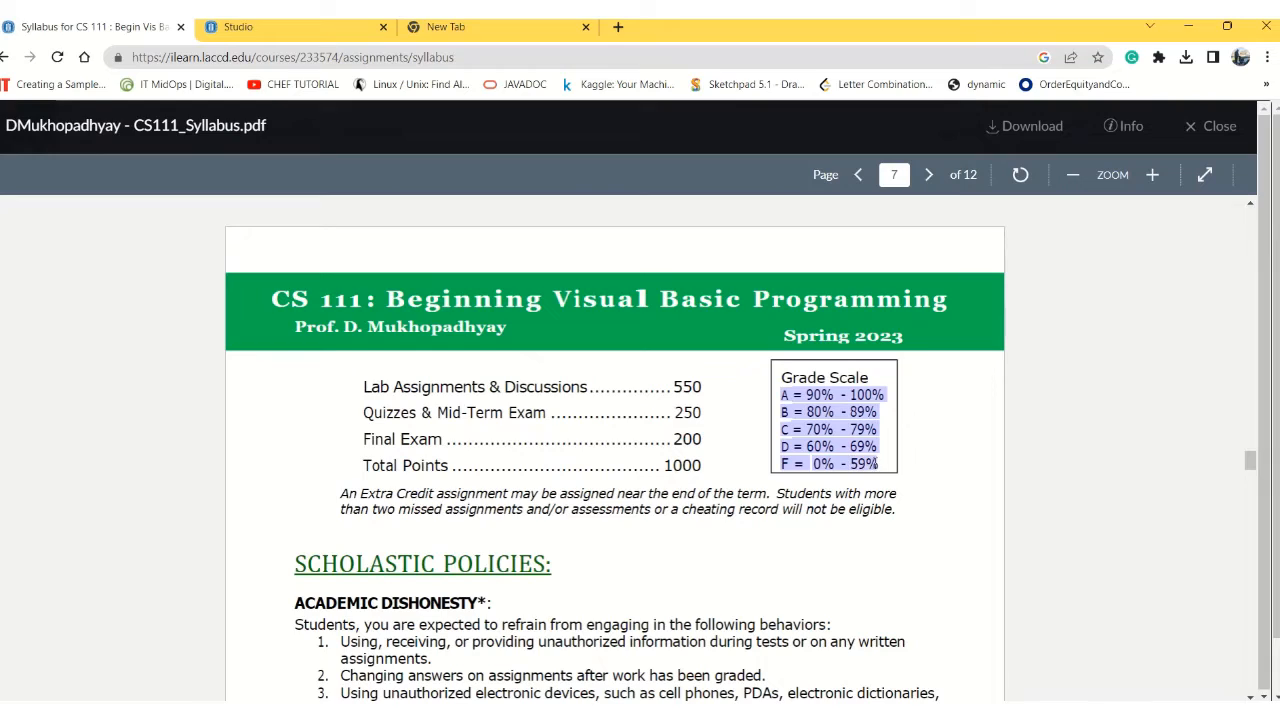
click(634, 440)
scroll(634, 440, down, 18)
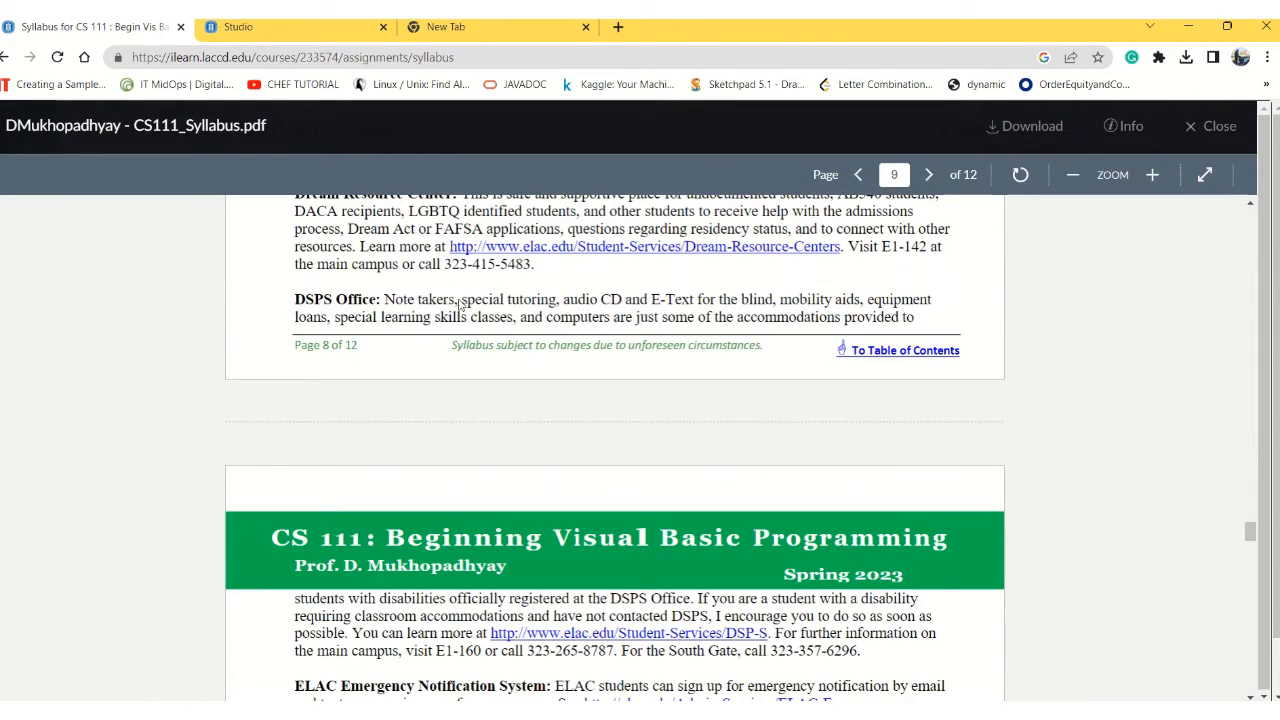
scroll(564, 428, down, 6)
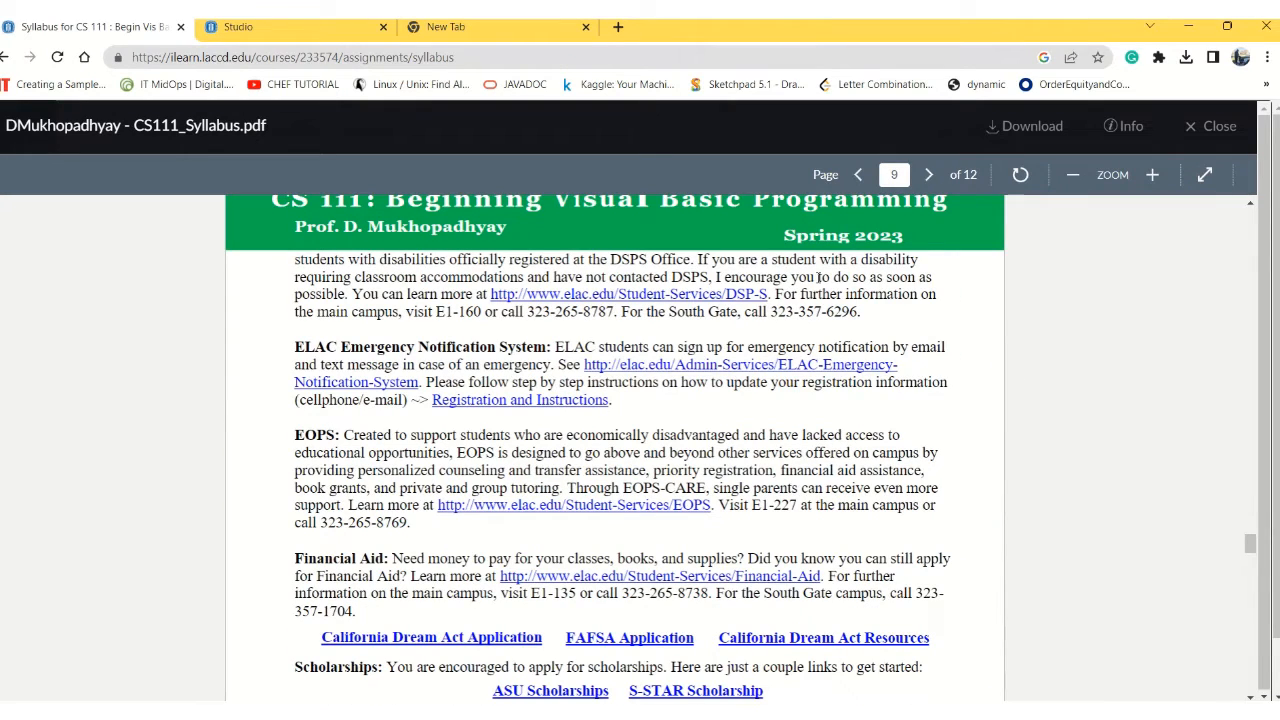
click(1209, 134)
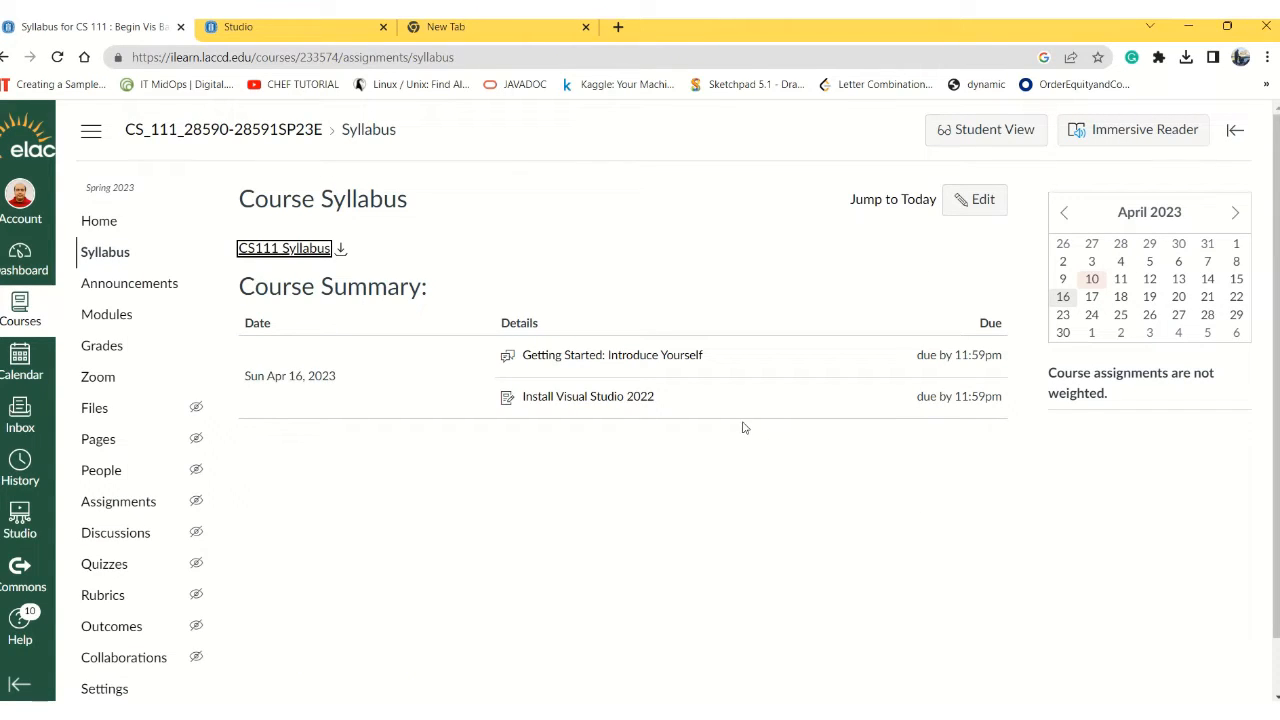
- Open the "Getting Started: Introduce Yourself" discussion and review its instructions, points and list of questions
click(618, 366)
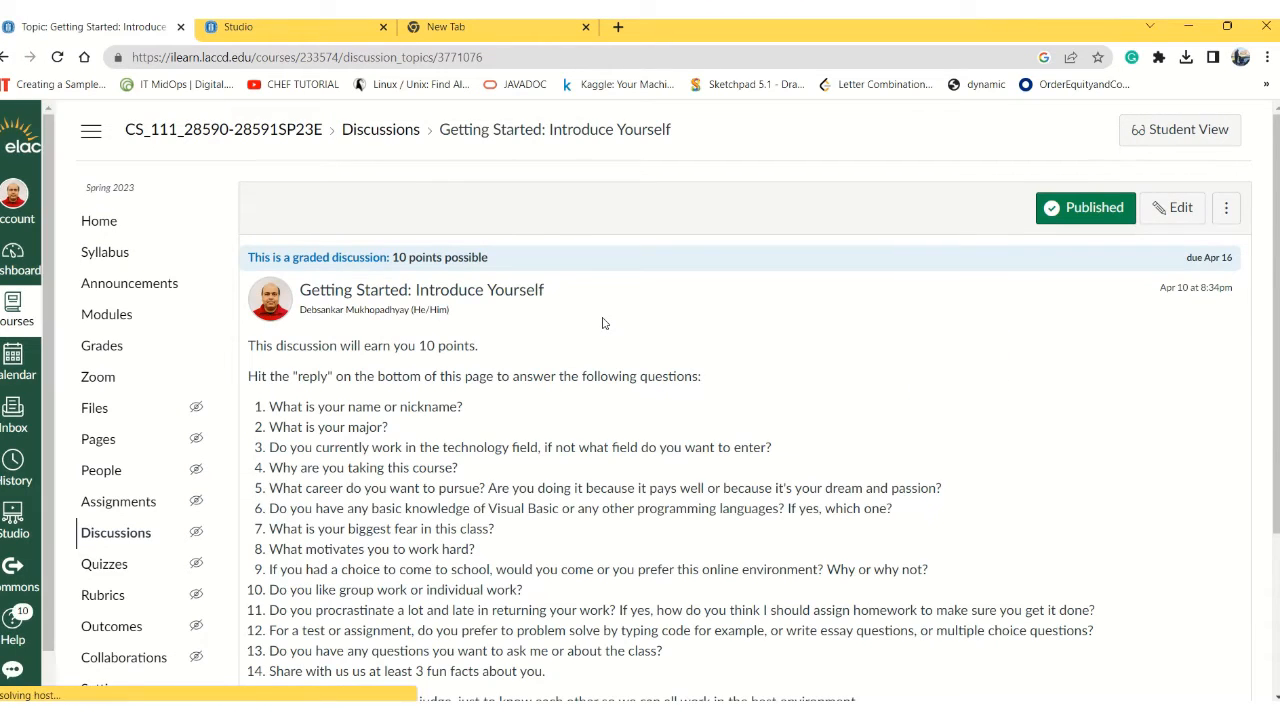
scroll(602, 323, down, 2)
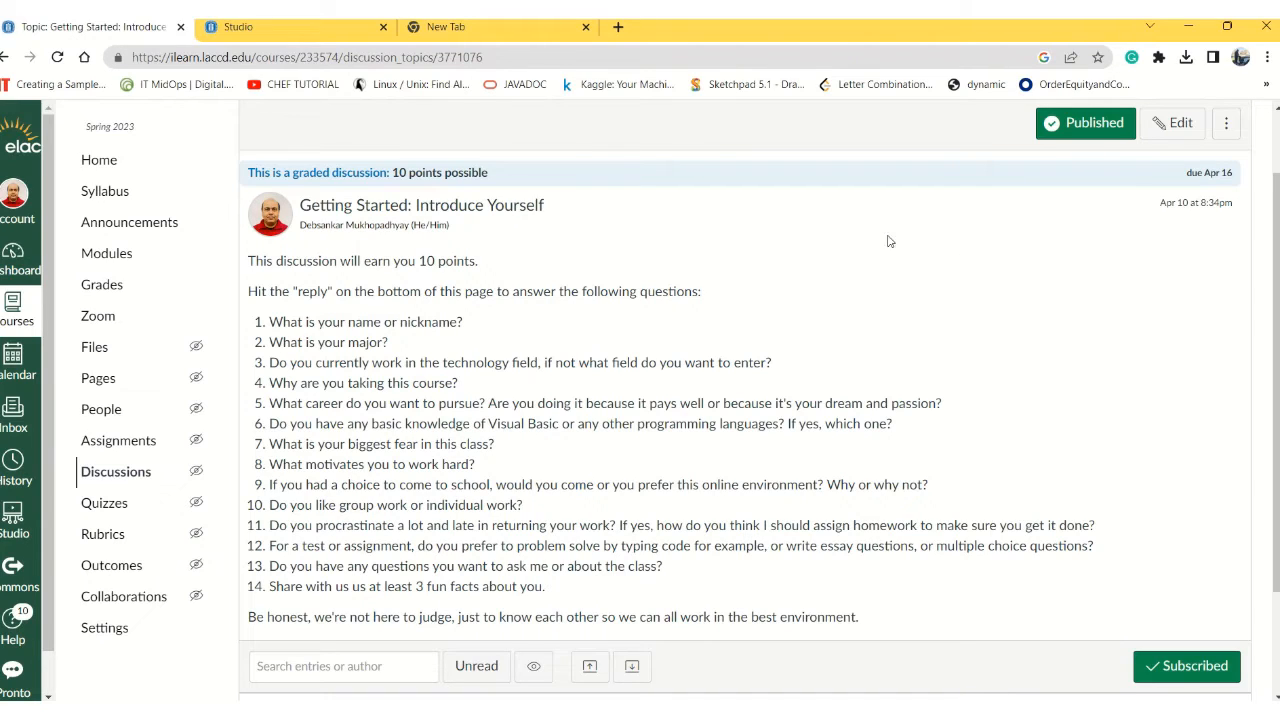
double_click(429, 261)
click(434, 260)
double_click(441, 259)
scroll(737, 283, down, 2)
scroll(737, 283, up, 3)
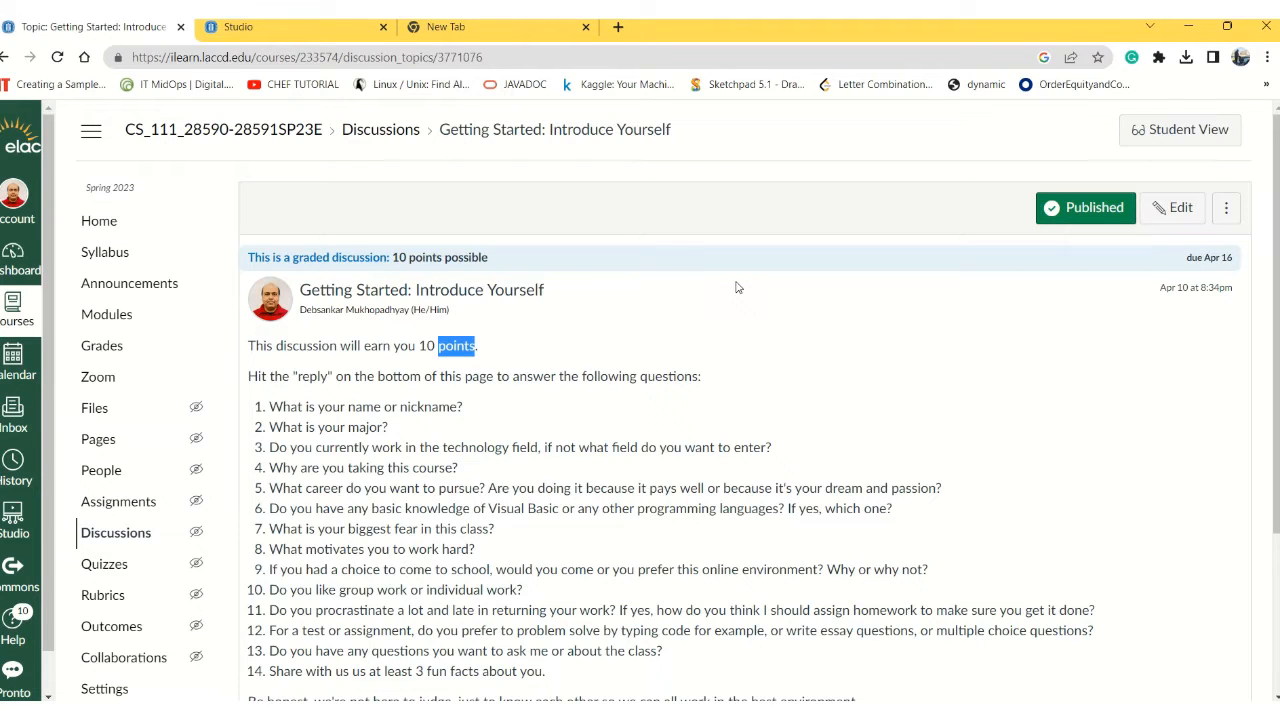
scroll(766, 311, down, 1)
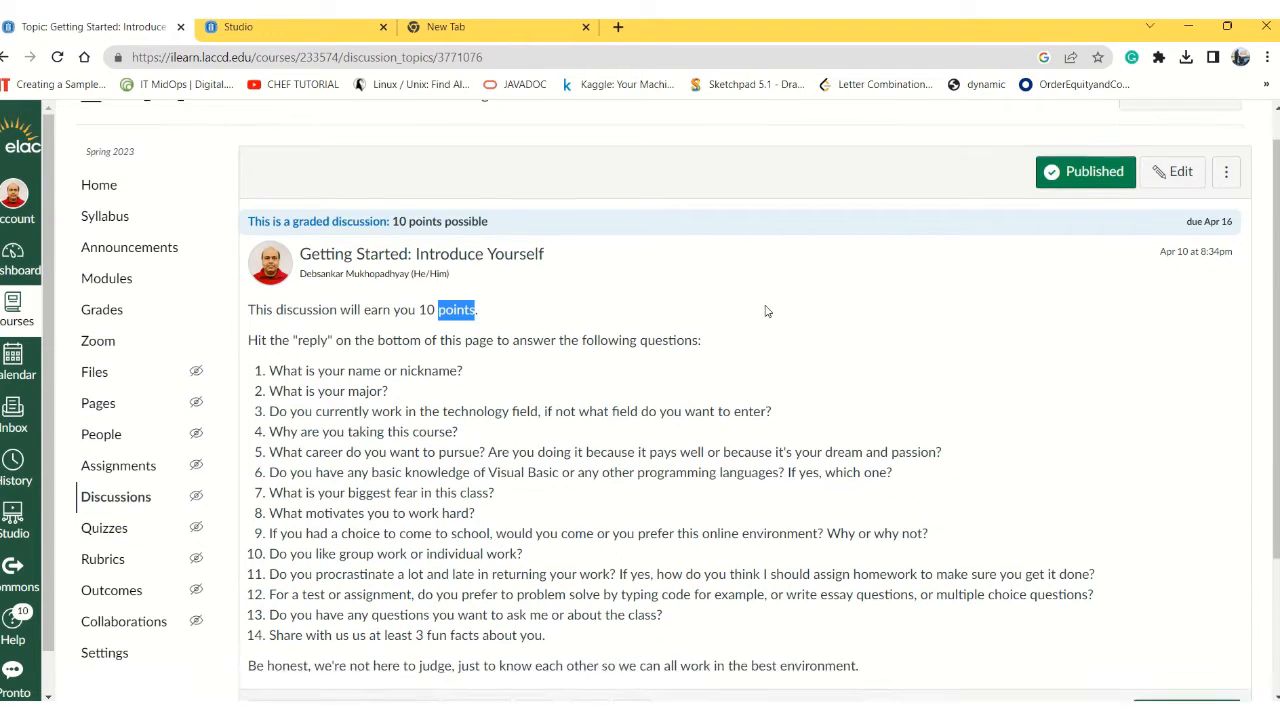
scroll(766, 311, up, 1)
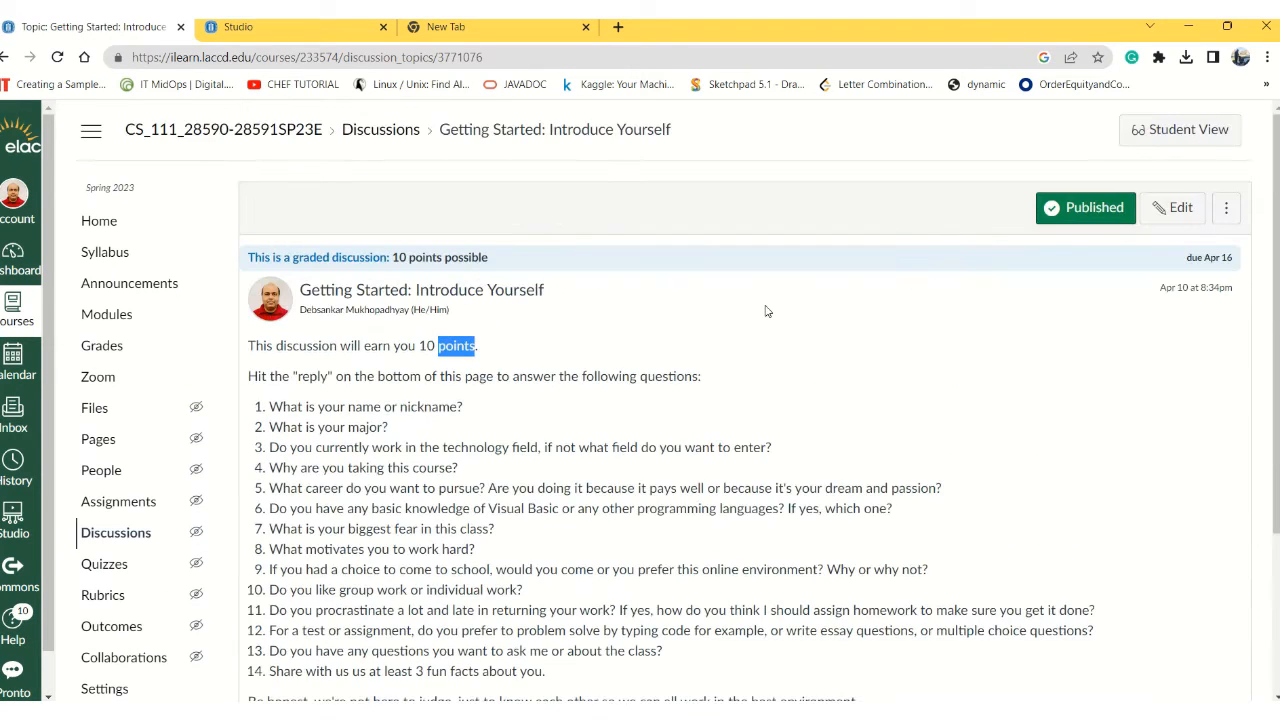
- Open the "Install Visual Studio 2022" assignment from the course modules and follow its Microsoft installation link
click(103, 326)
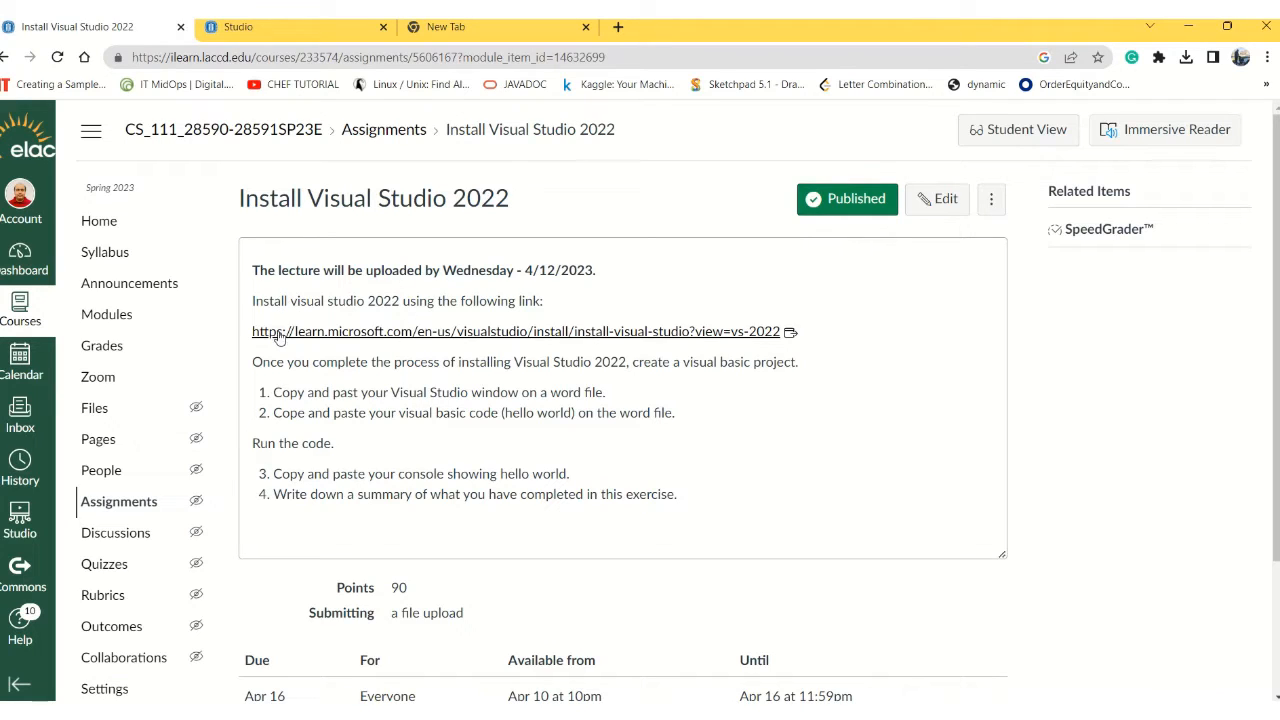
click(633, 339)
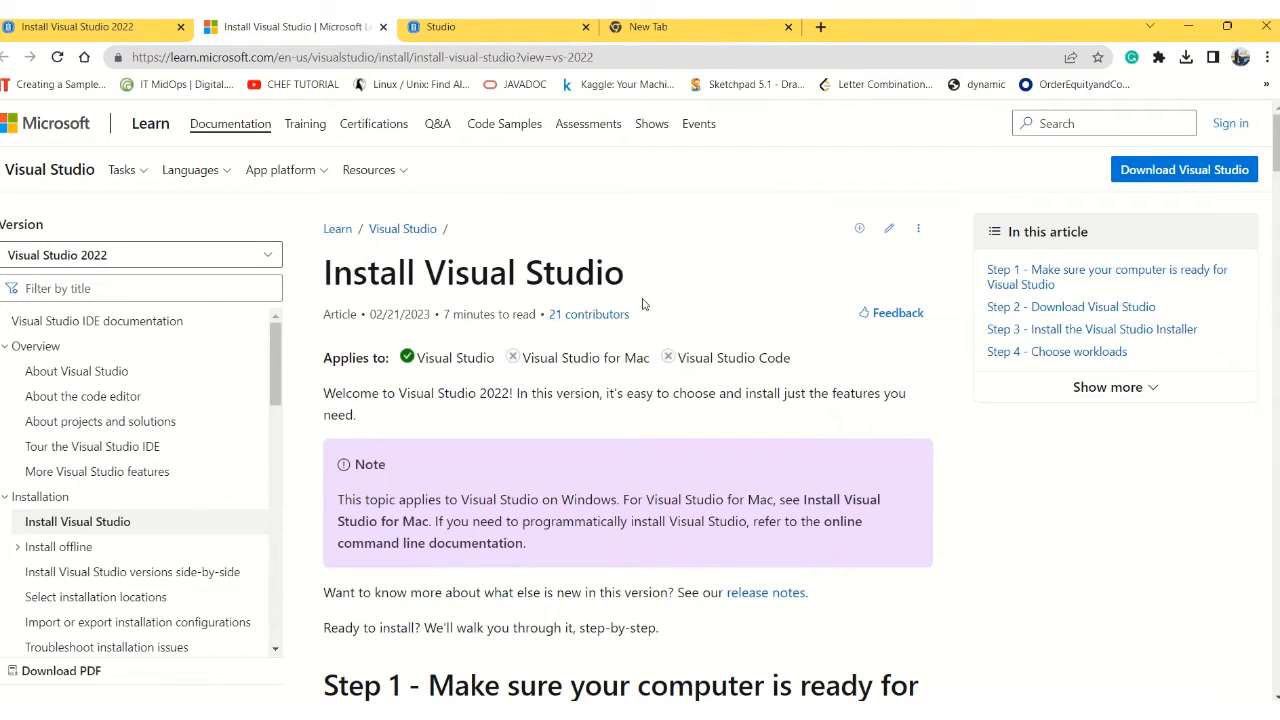
- Read the preparation, download and installer instructions in Steps 1 to 3 of the Install Visual Studio article
scroll(643, 304, down, 3)
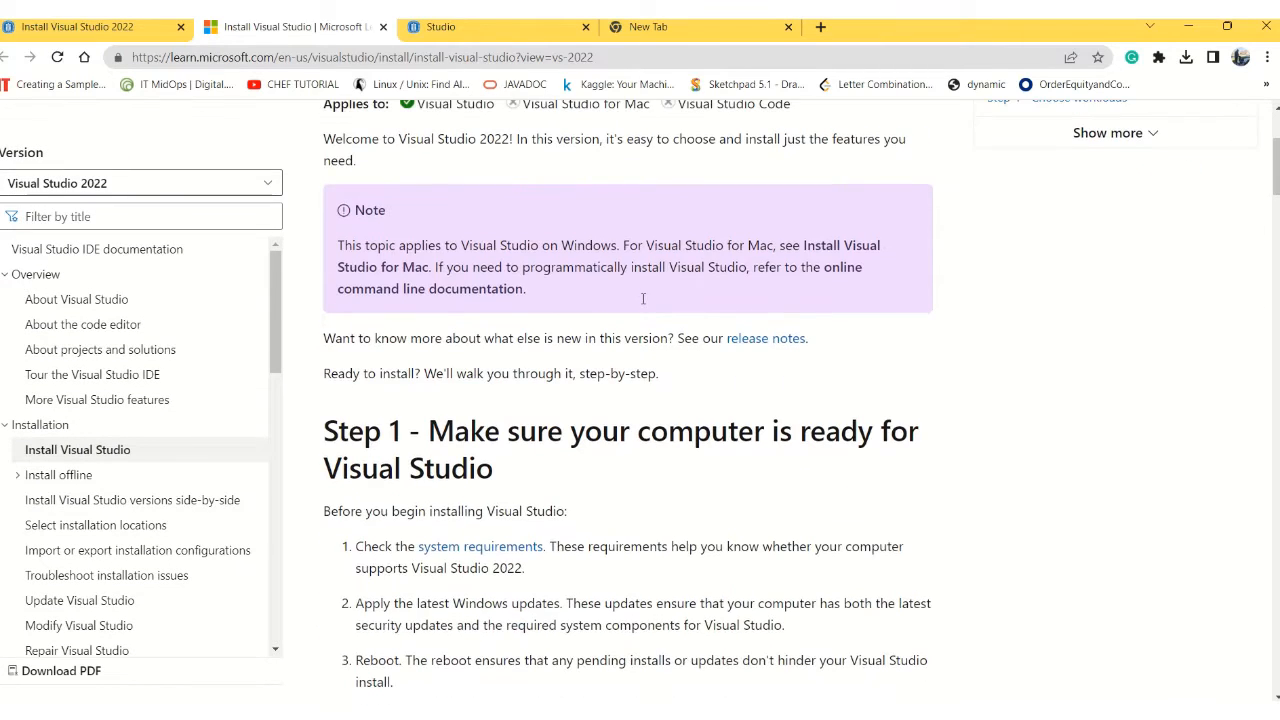
scroll(643, 304, down, 1)
scroll(643, 304, down, 1)
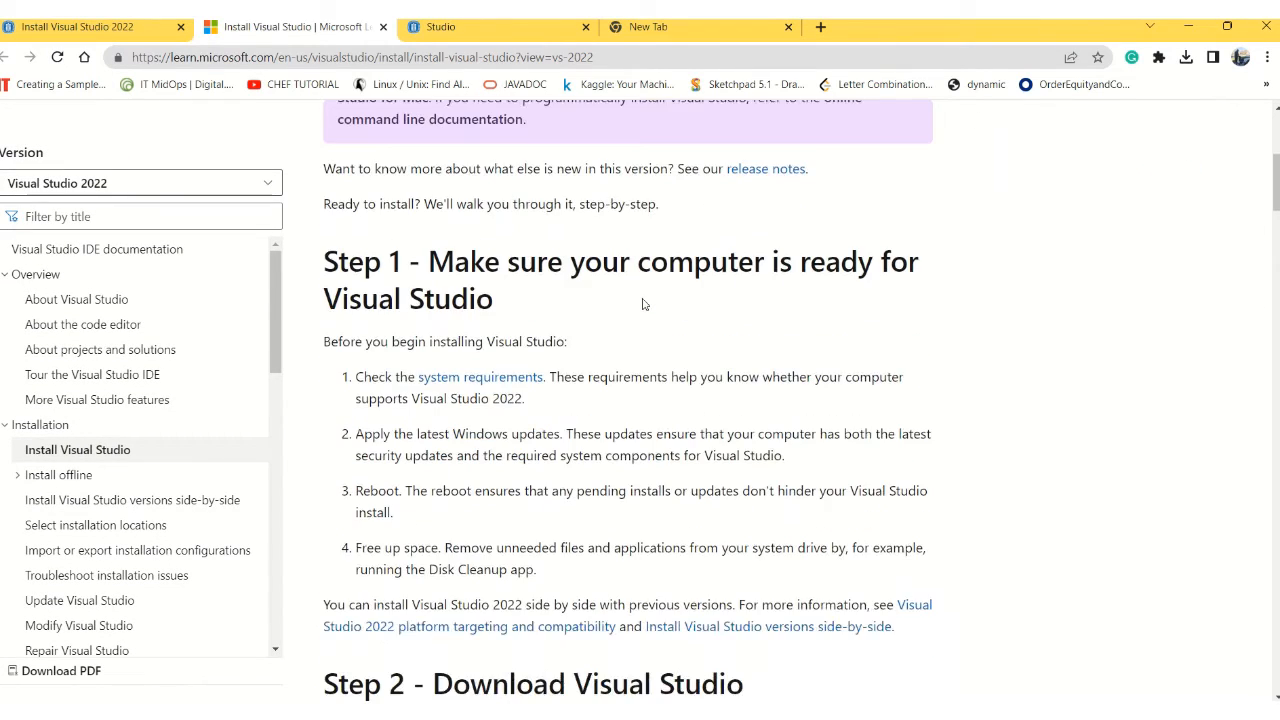
scroll(643, 300, down, 1)
scroll(643, 300, down, 3)
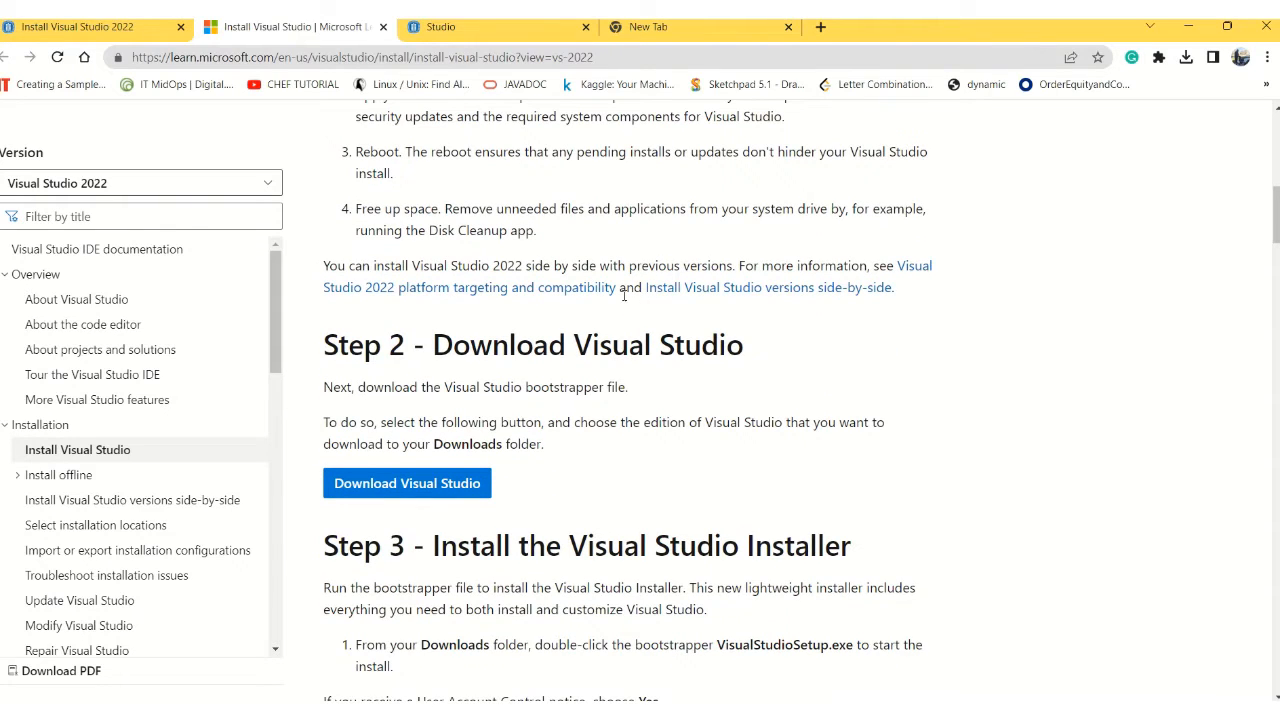
scroll(623, 294, down, 2)
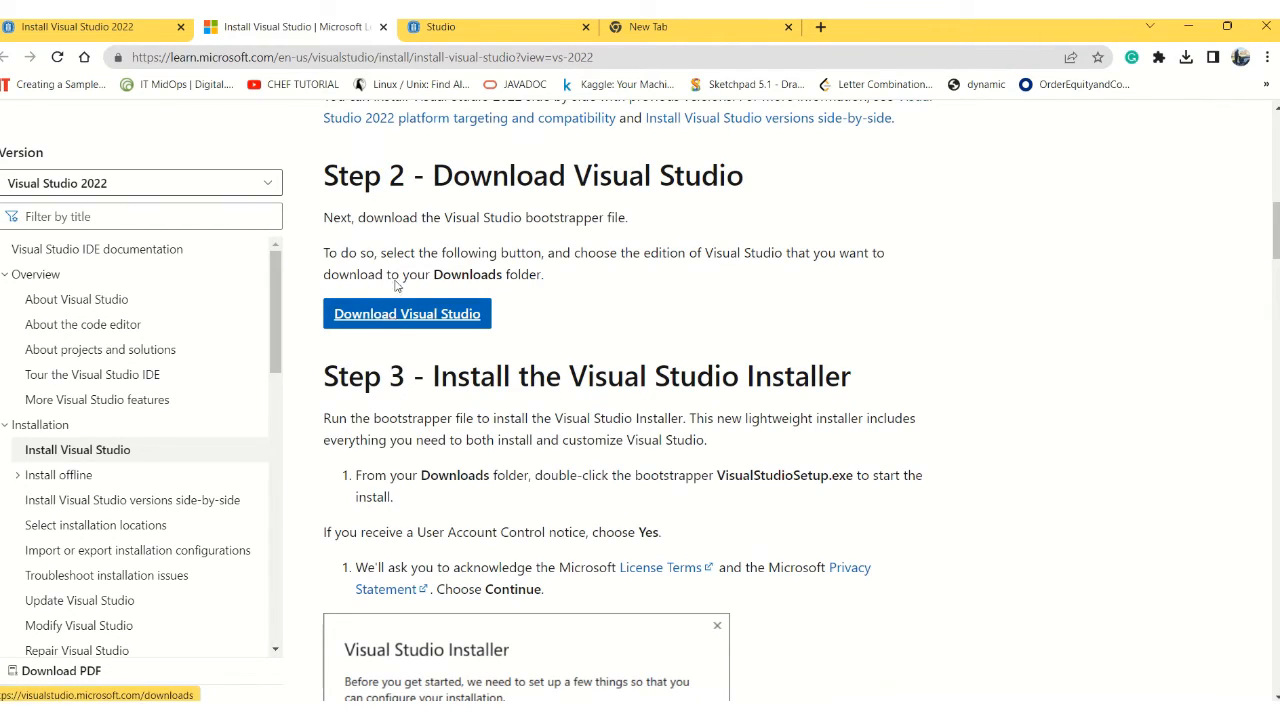
scroll(428, 272, up, 2)
scroll(428, 272, up, 3)
scroll(420, 300, down, 5)
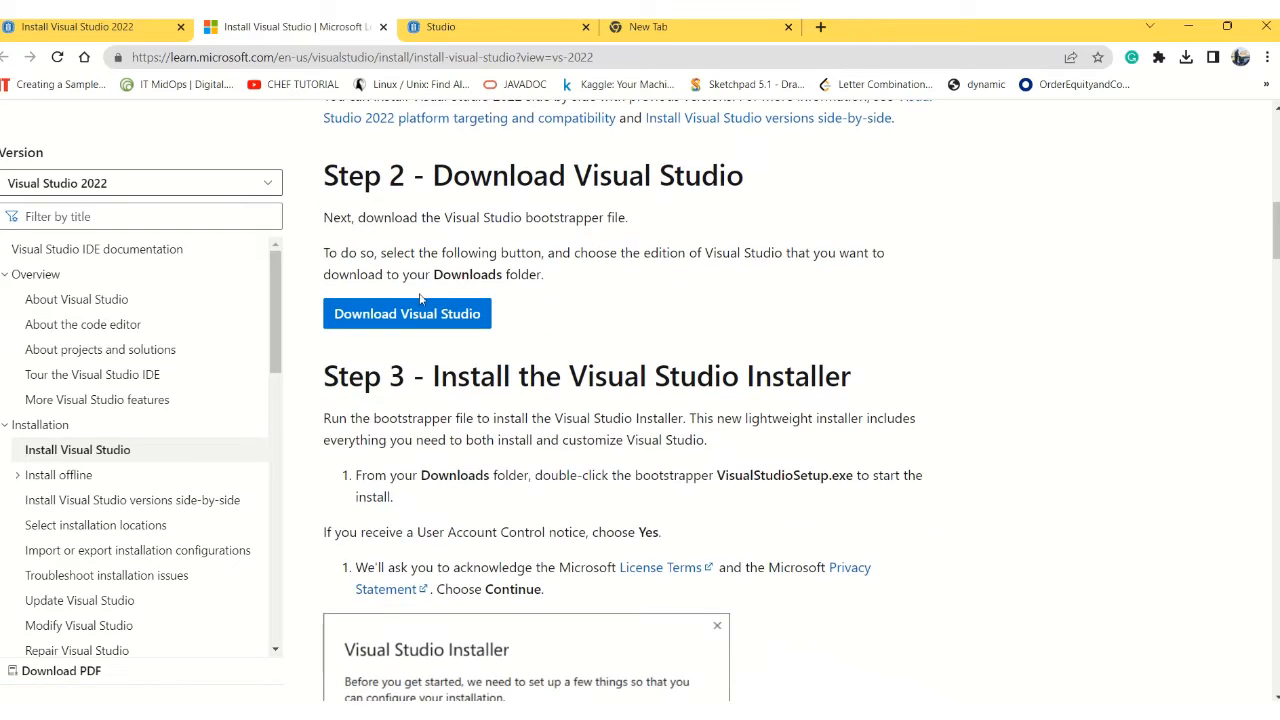
- Download the free Visual Studio 2022 Community setup file and launch the installer through to the workload selection
click(418, 318)
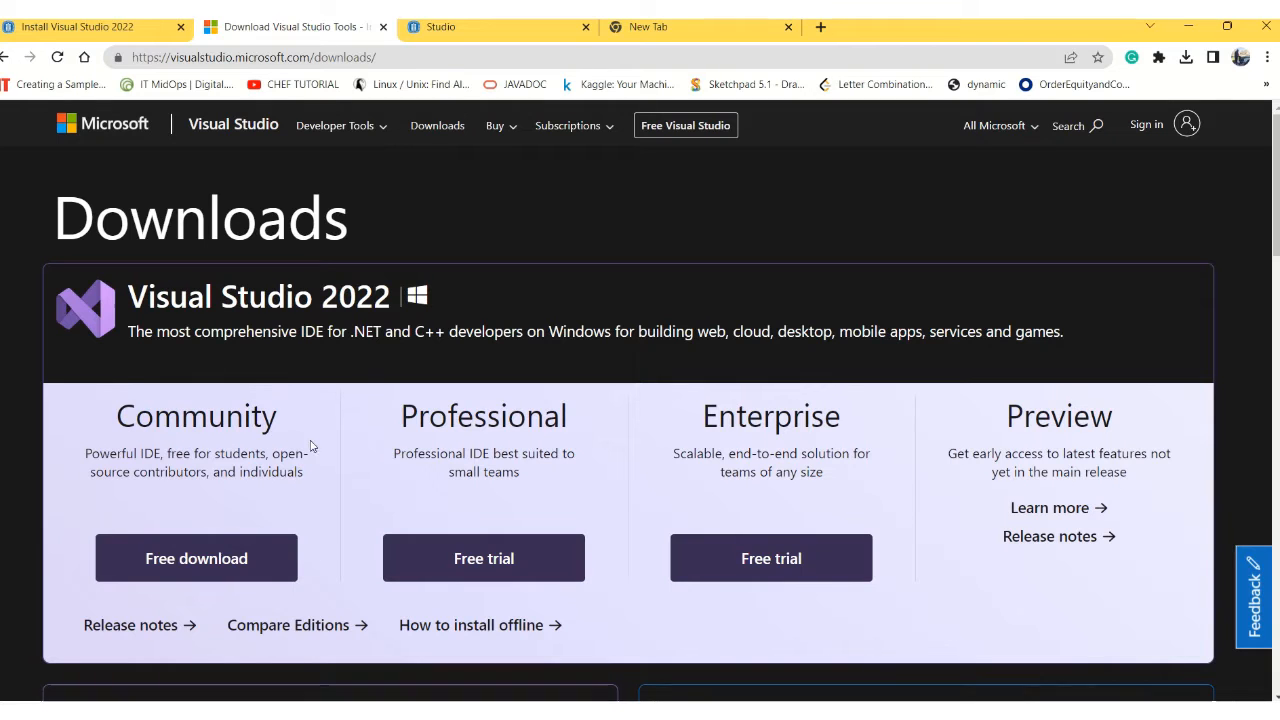
click(203, 562)
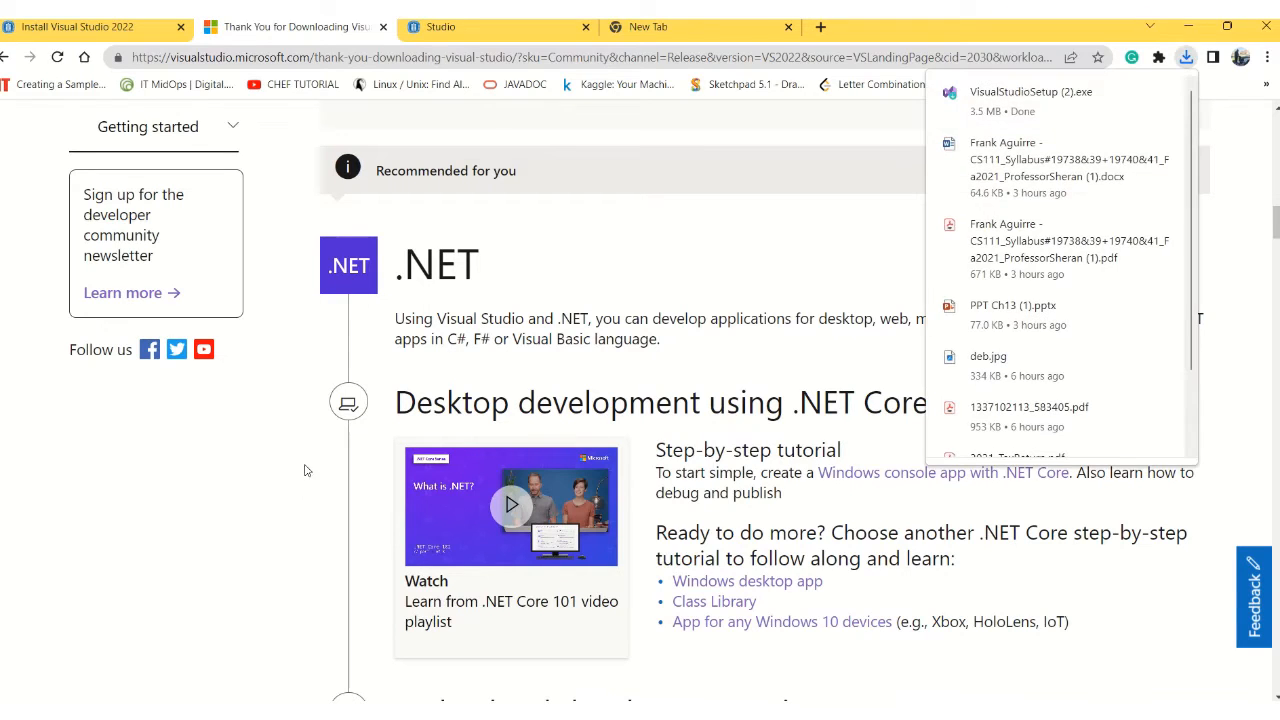
mouse_move(1005, 100)
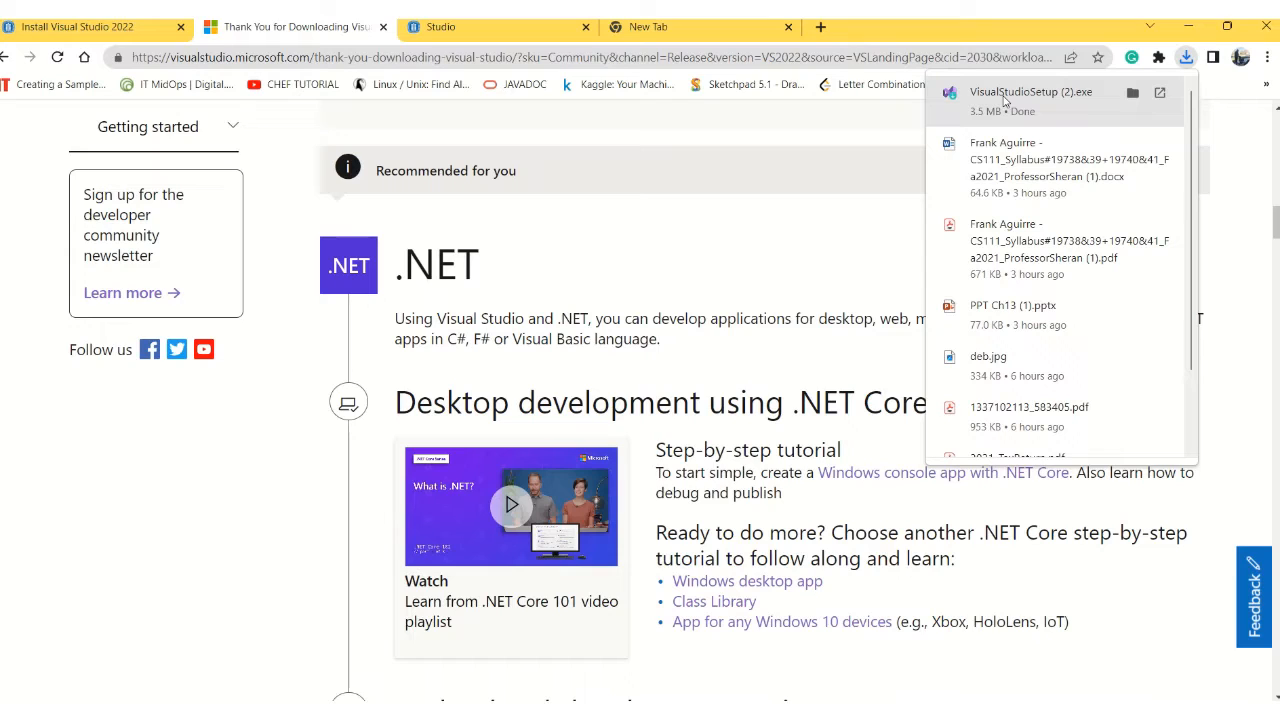
click(1005, 100)
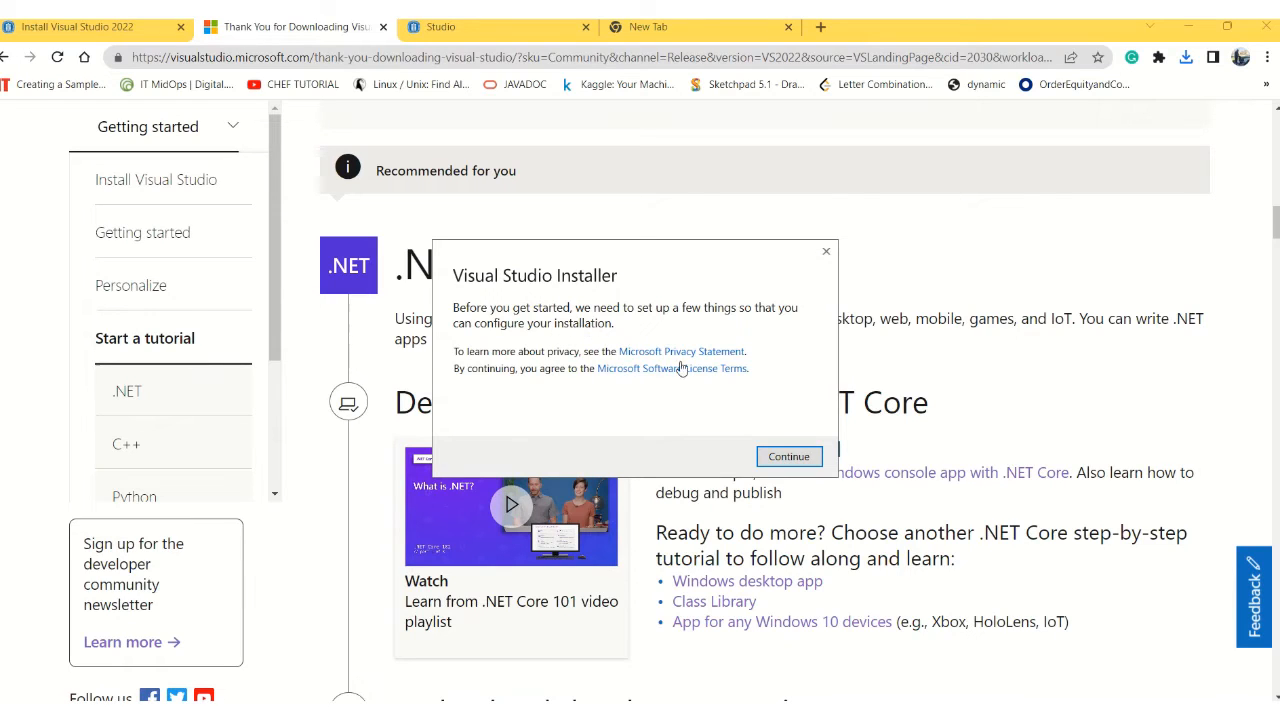
click(814, 463)
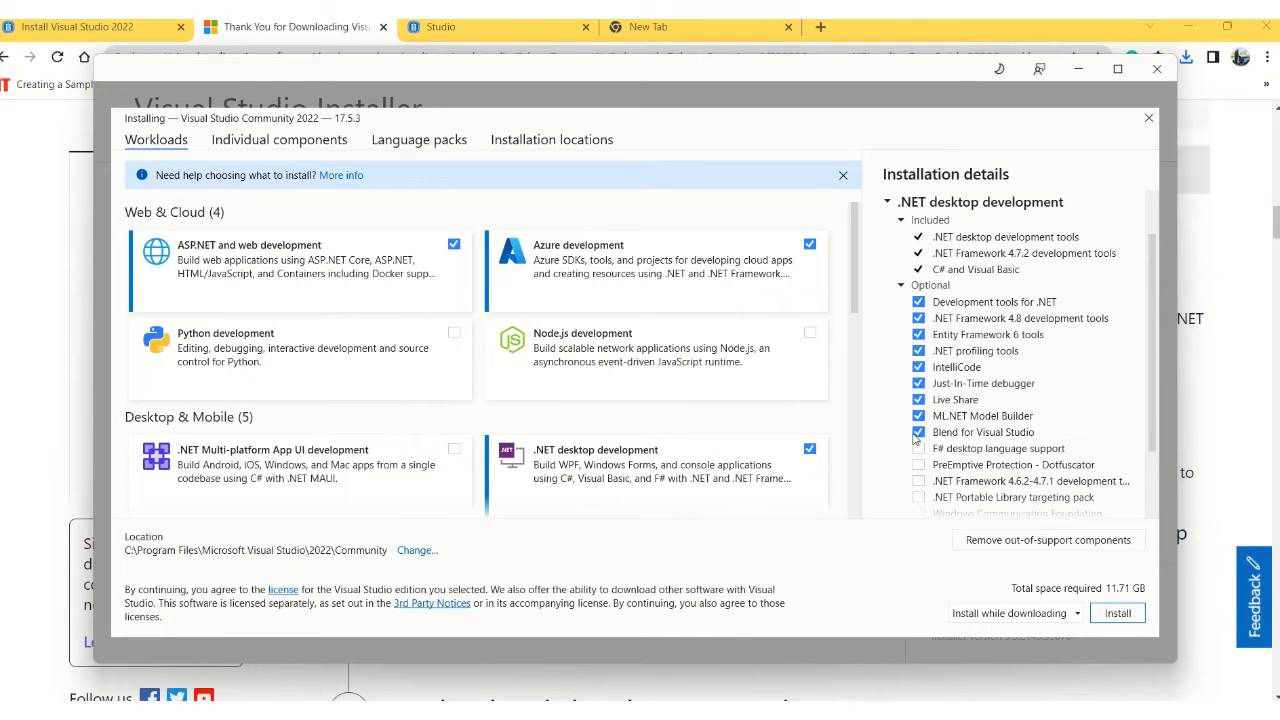
- Return to the Install Visual Studio article and review Steps 4 to 7 on workloads, individual components, language packs and installation location
click(245, 36)
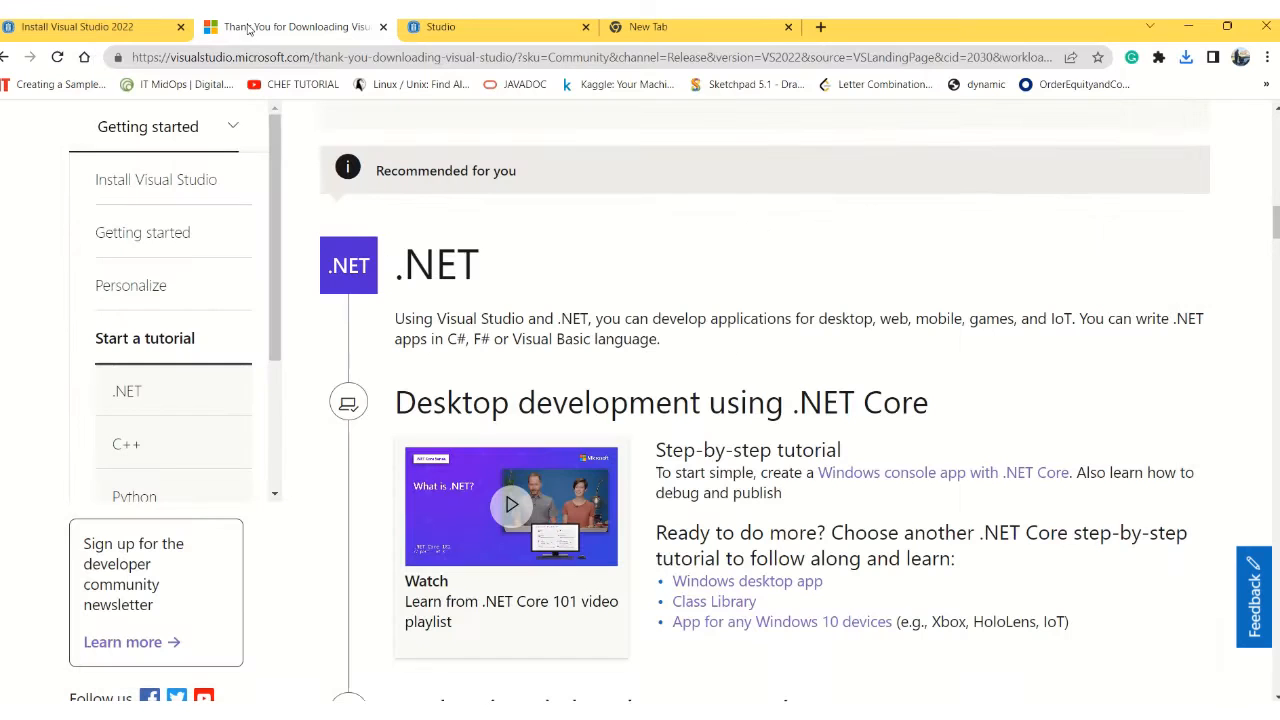
click(5, 57)
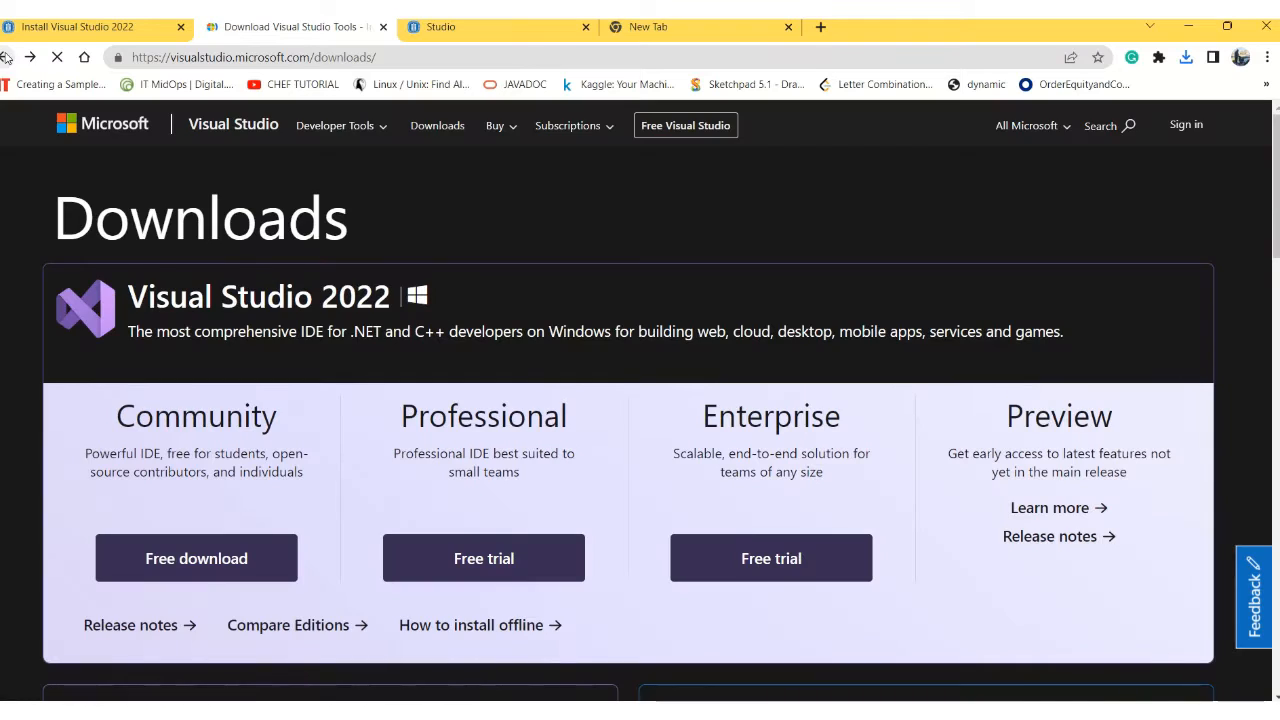
click(5, 57)
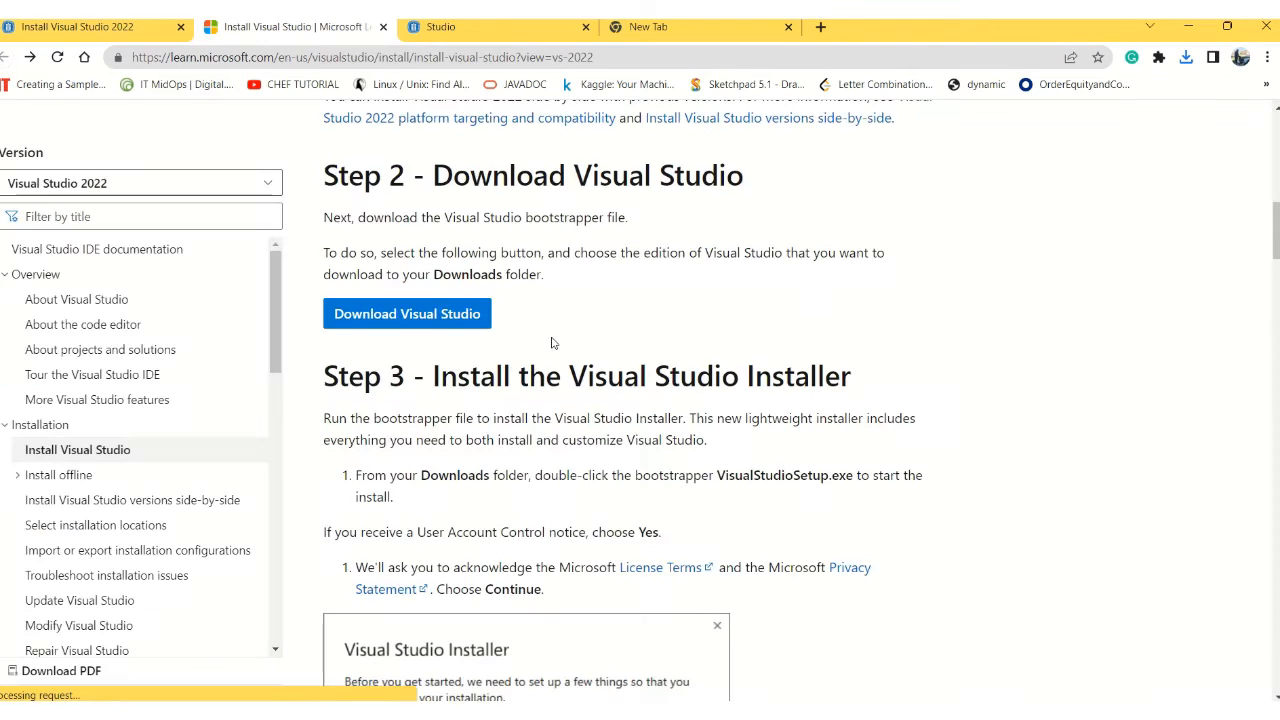
scroll(551, 343, down, 4)
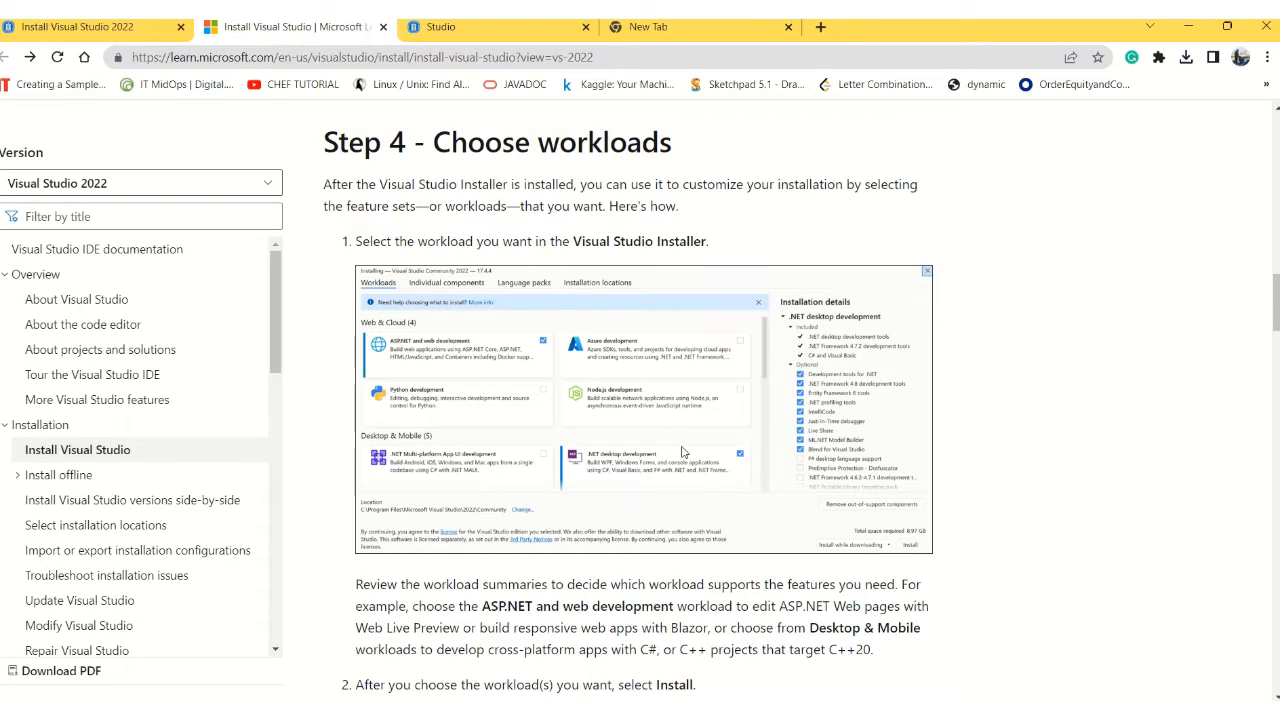
scroll(683, 453, down, 3)
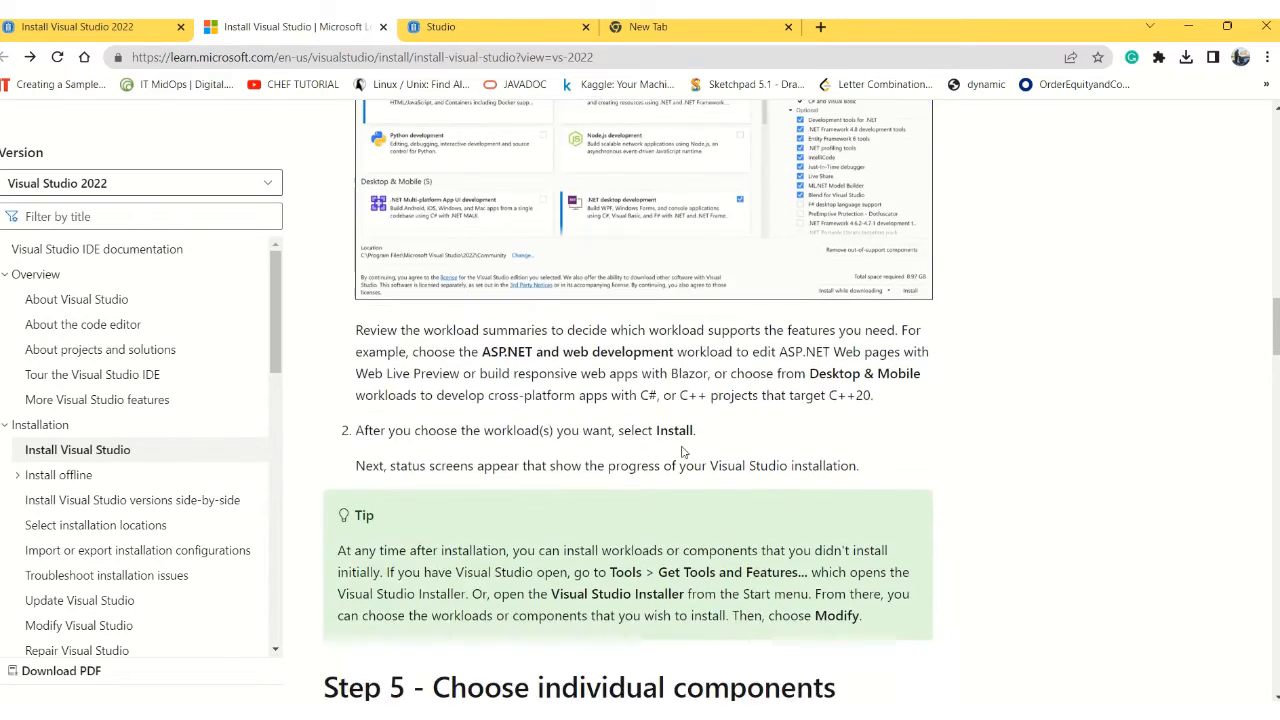
scroll(683, 453, down, 1)
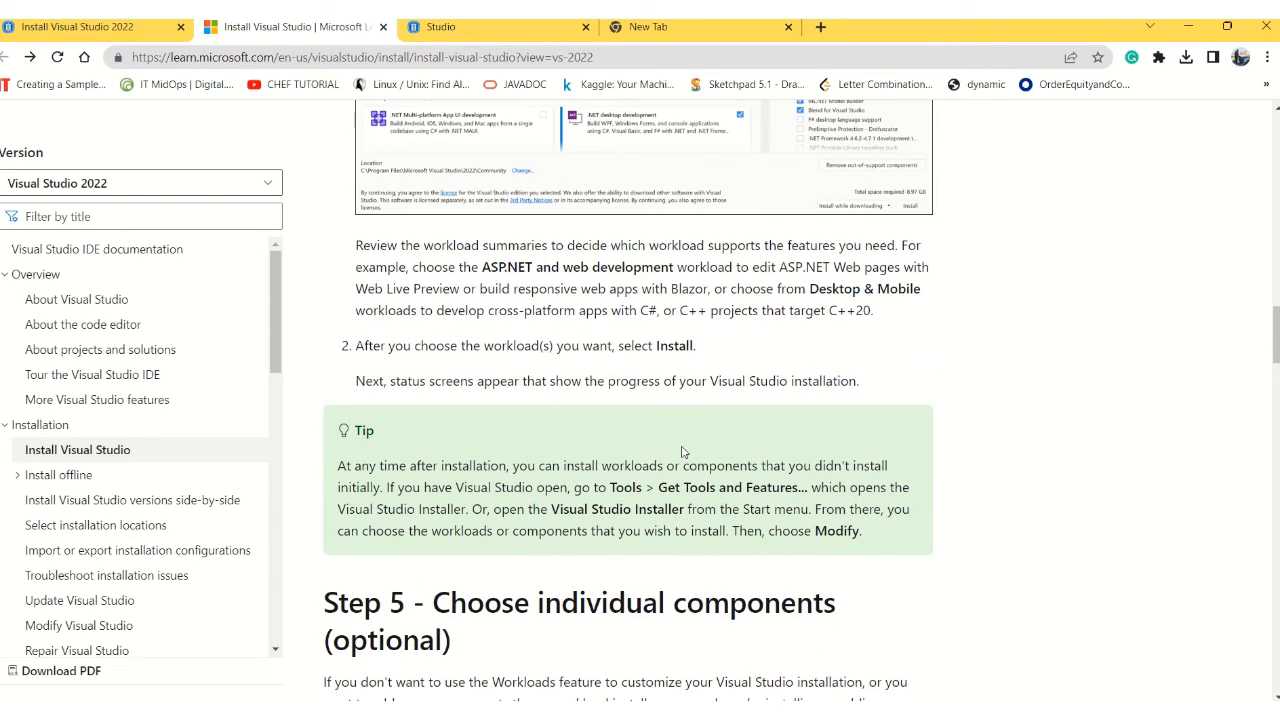
scroll(683, 453, down, 5)
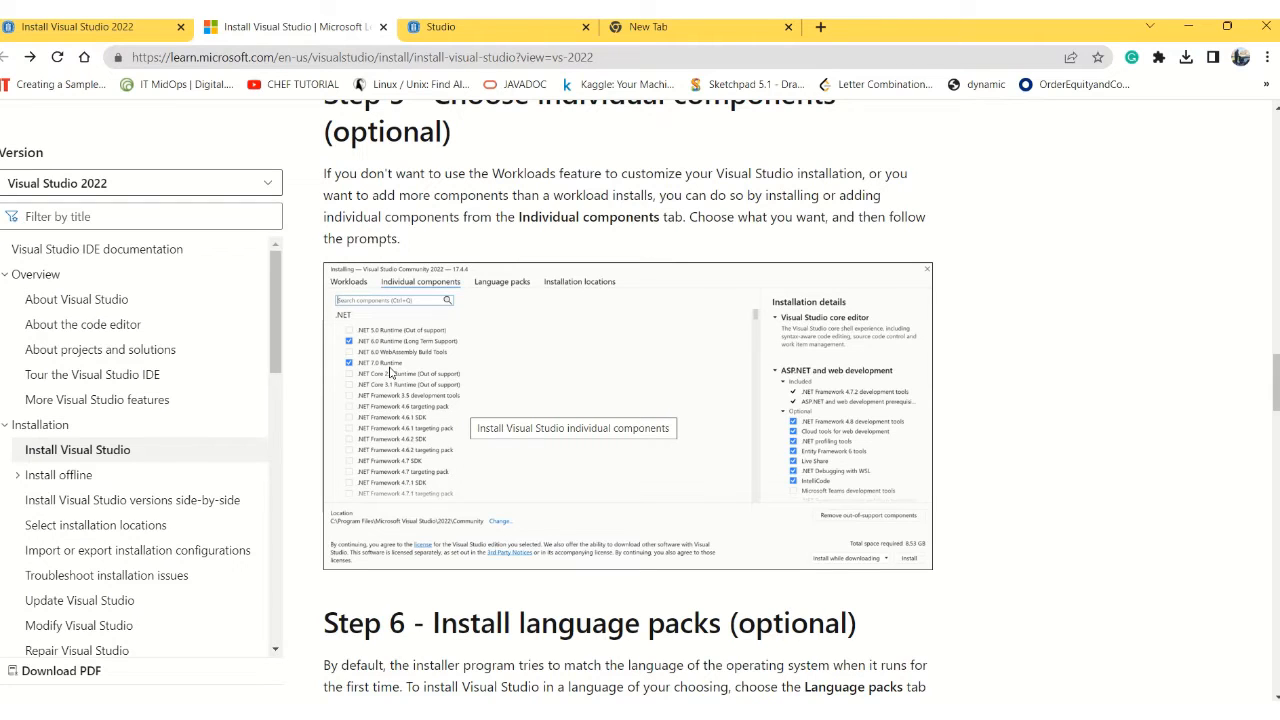
scroll(390, 373, down, 3)
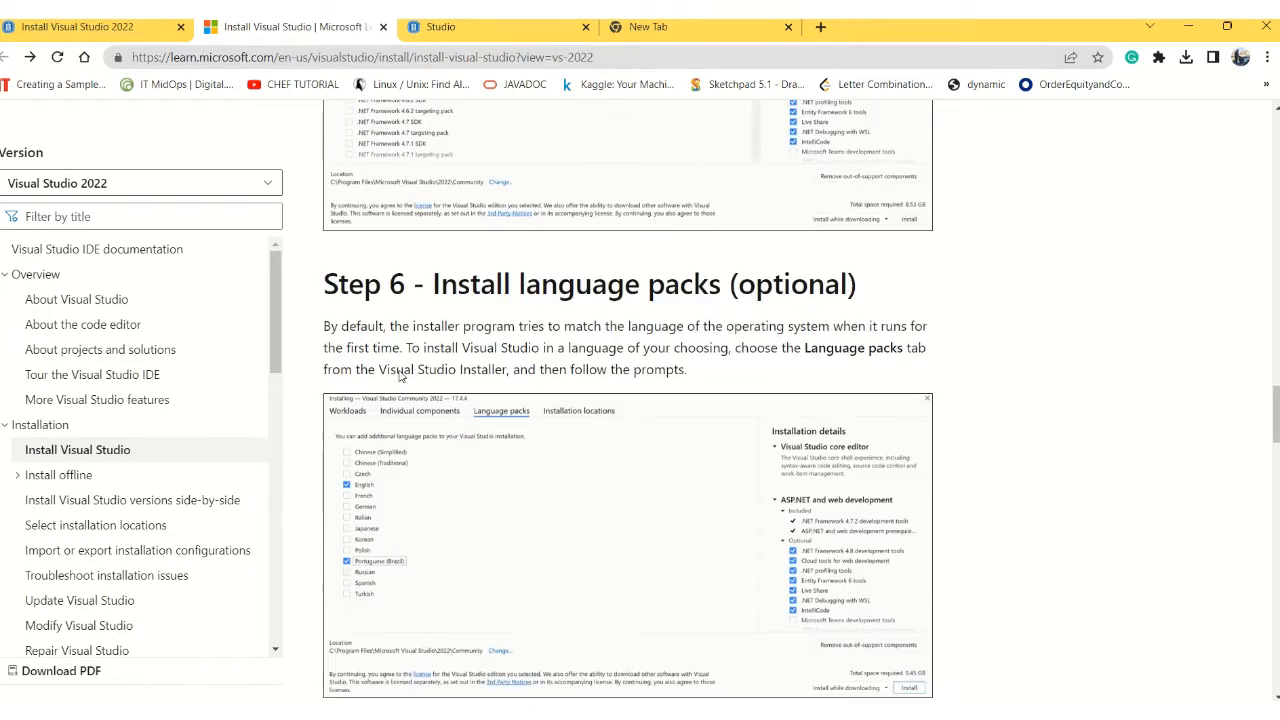
scroll(390, 482, down, 2)
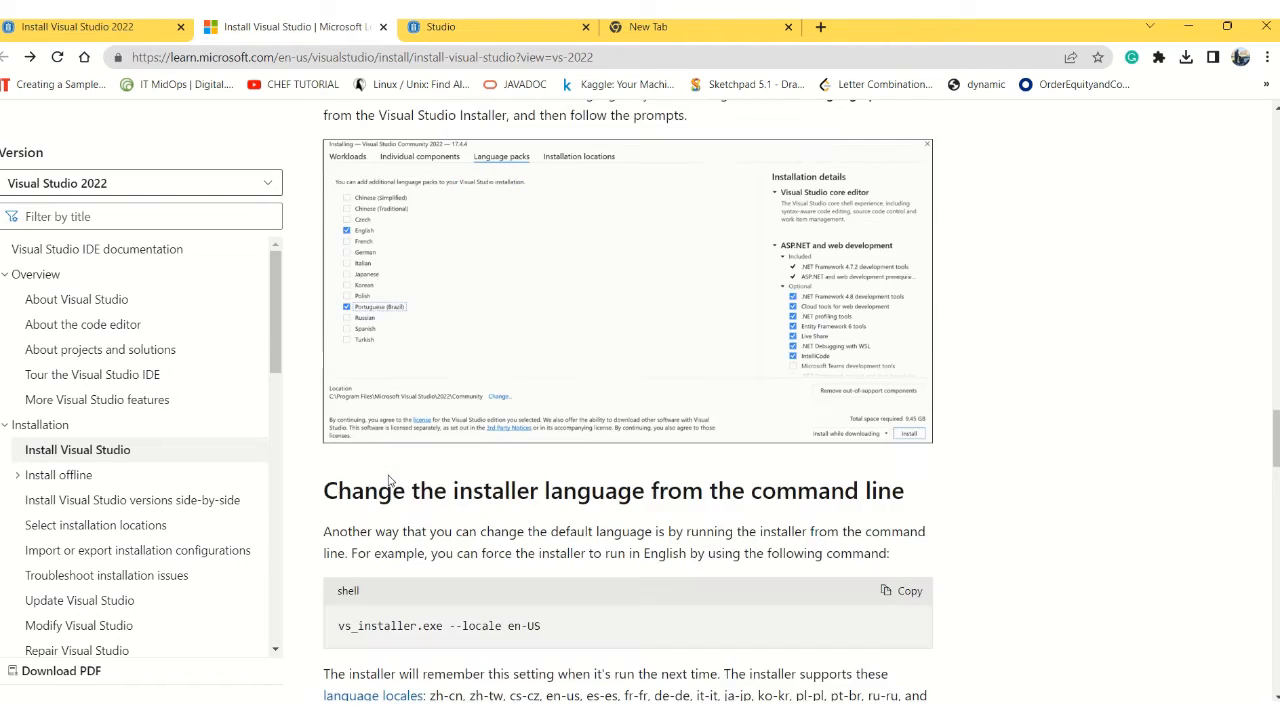
scroll(390, 480, down, 2)
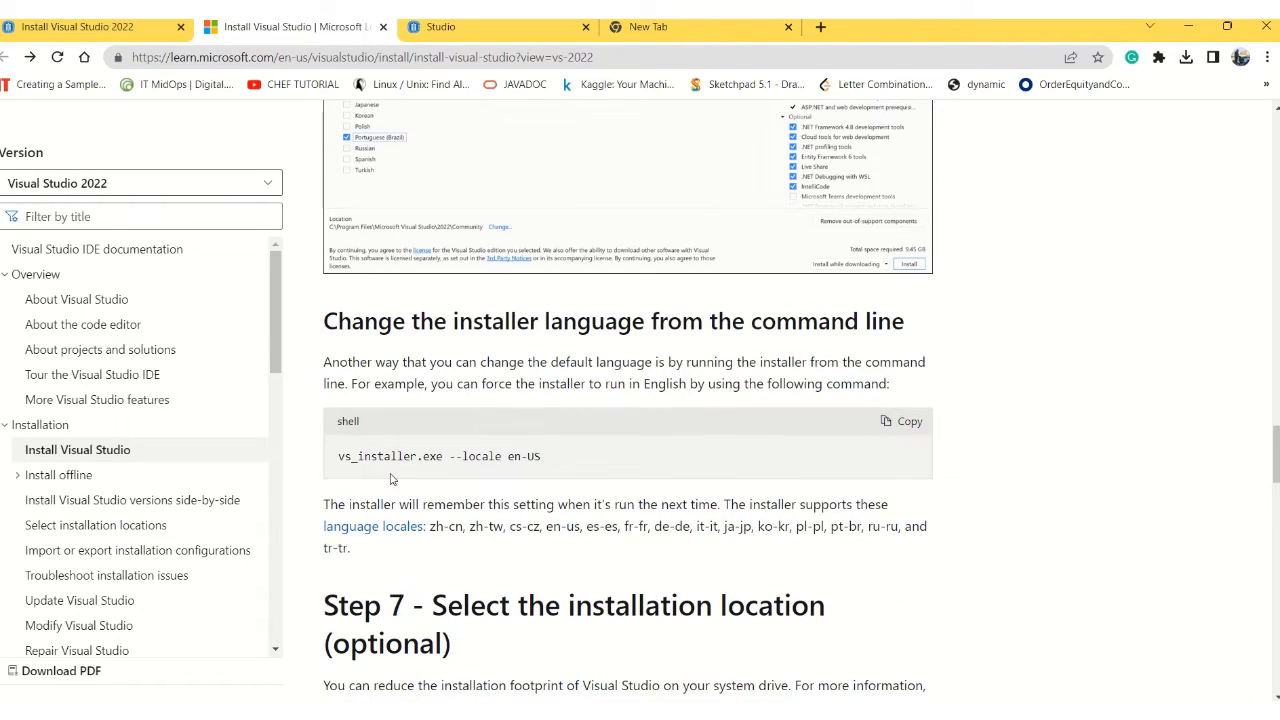
scroll(390, 479, down, 2)
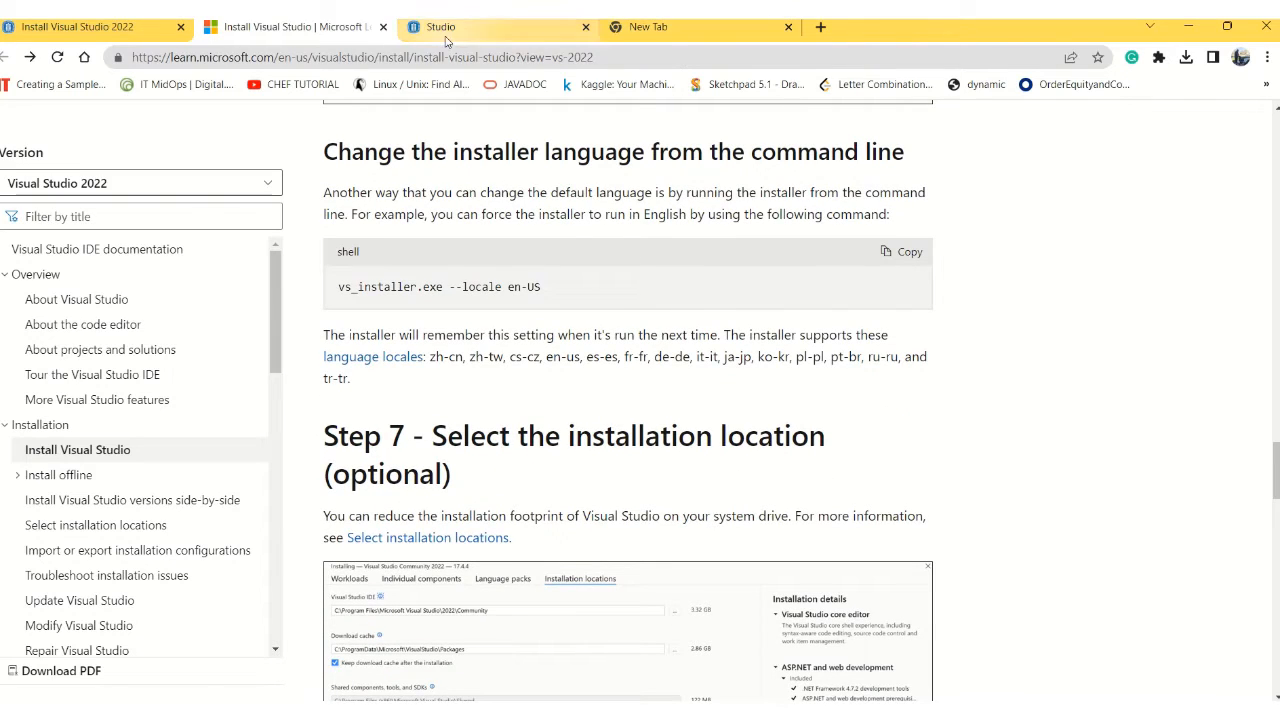
- Switch to the Visual Studio Installer and examine its individual components and installation locations
click(974, 711)
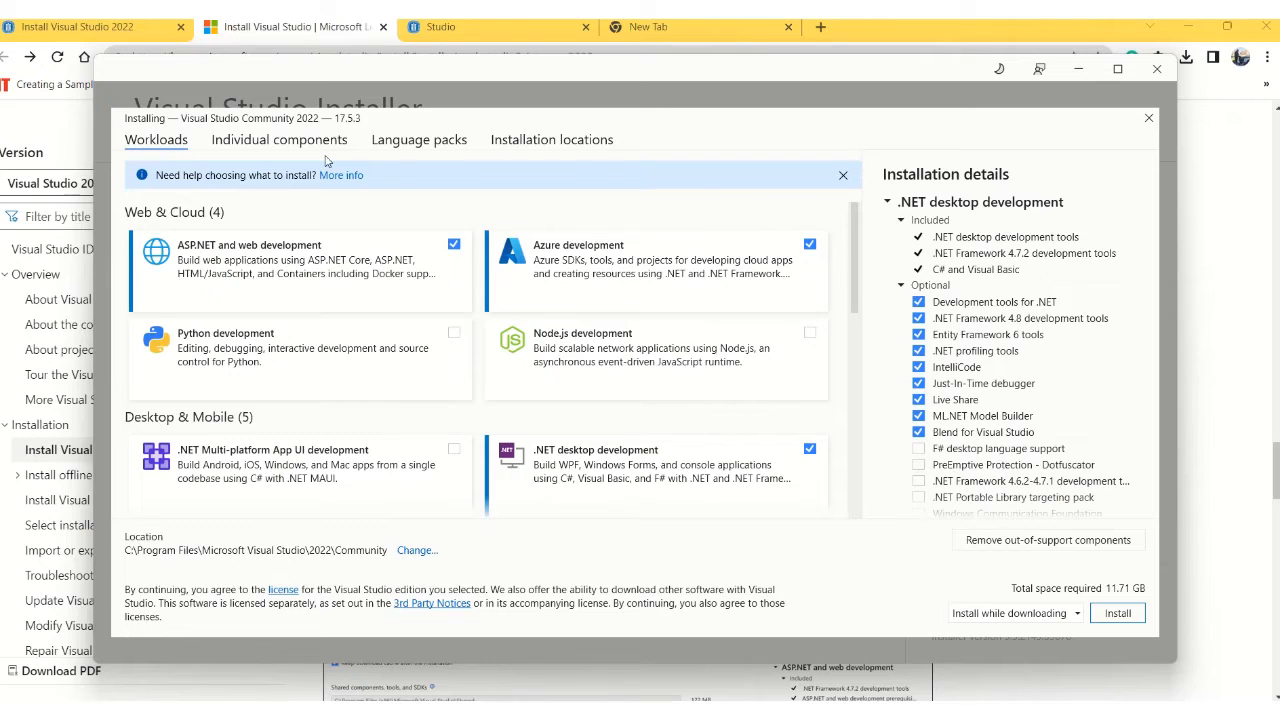
click(266, 145)
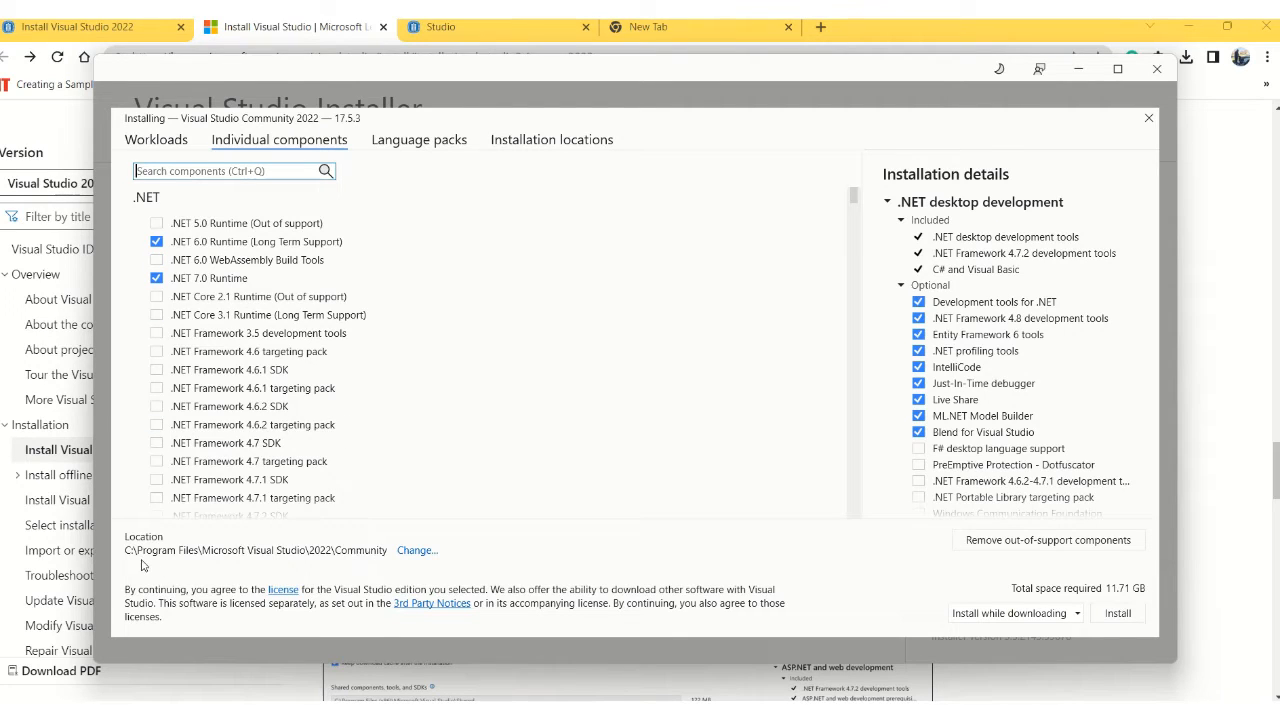
click(410, 551)
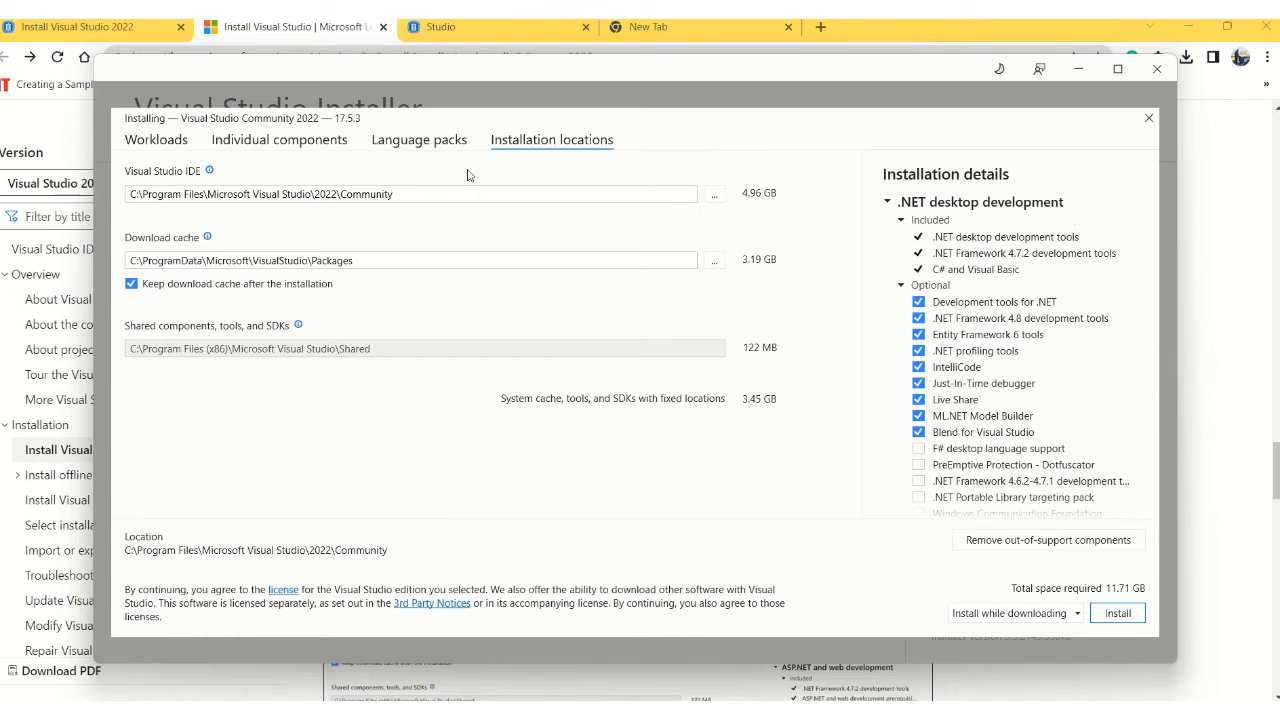
- Review the installer's language packs and individual components, and check for out-of-support components to remove
click(434, 150)
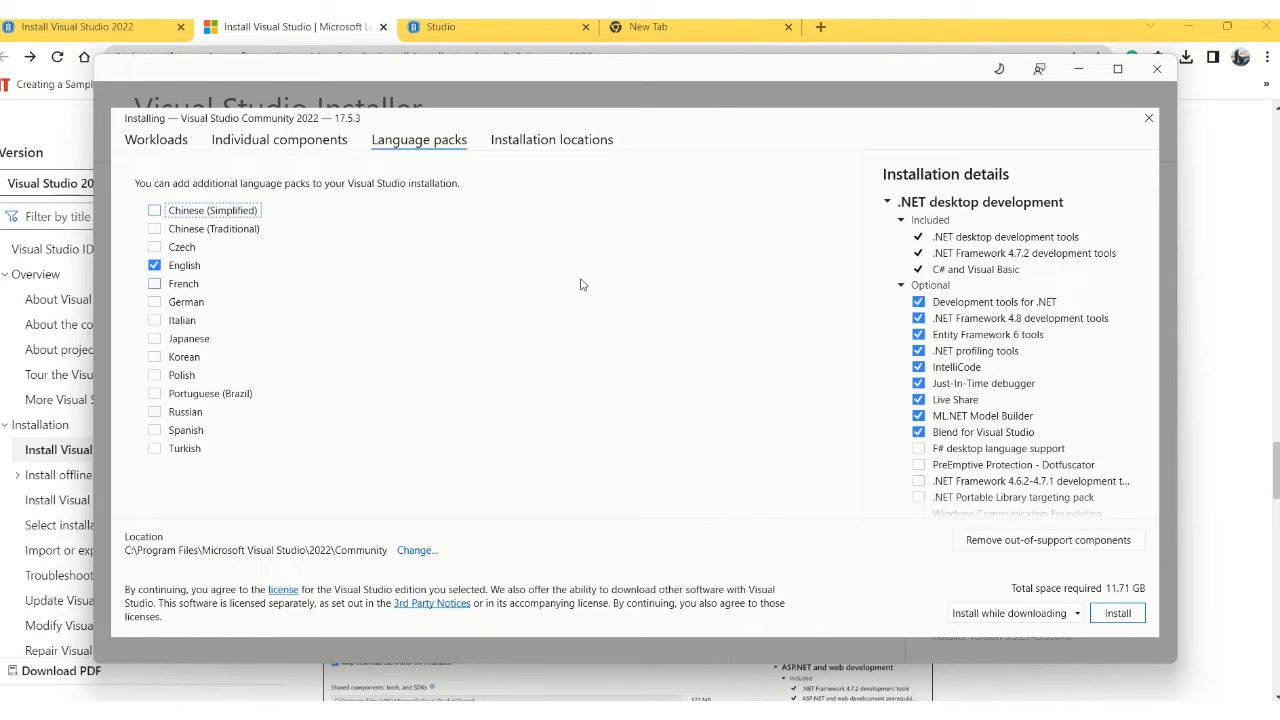
click(278, 141)
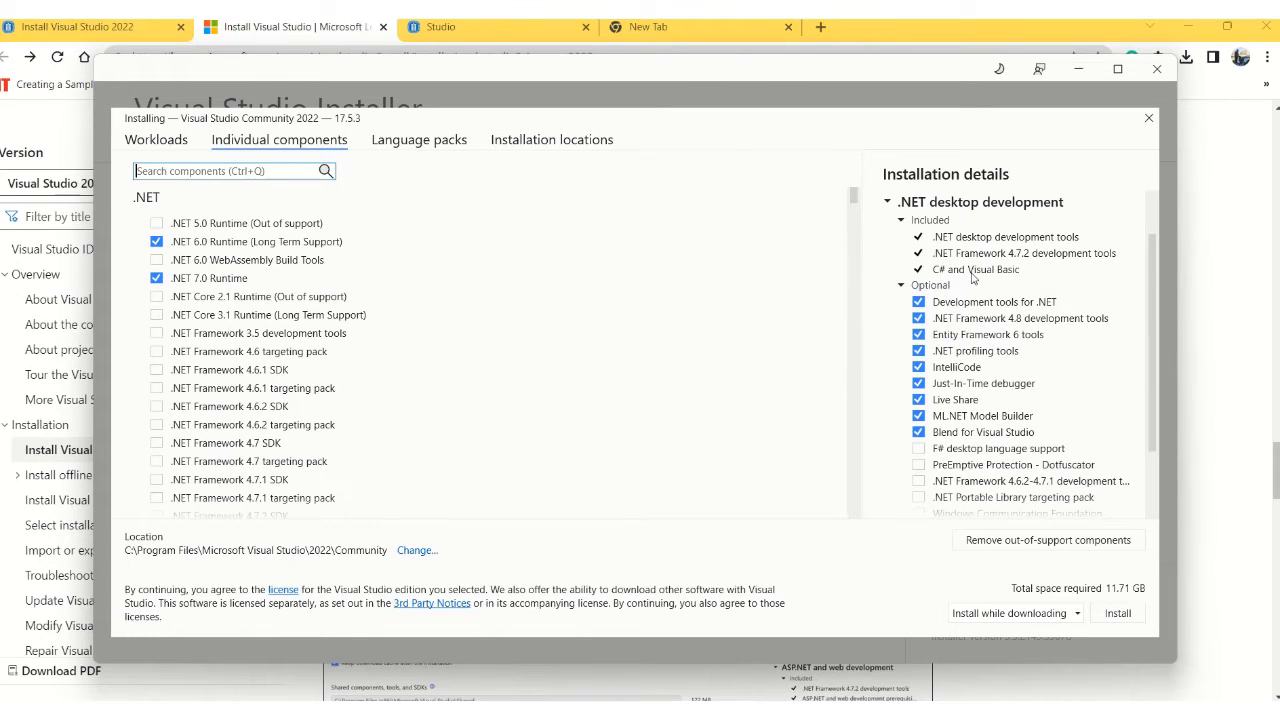
click(1038, 545)
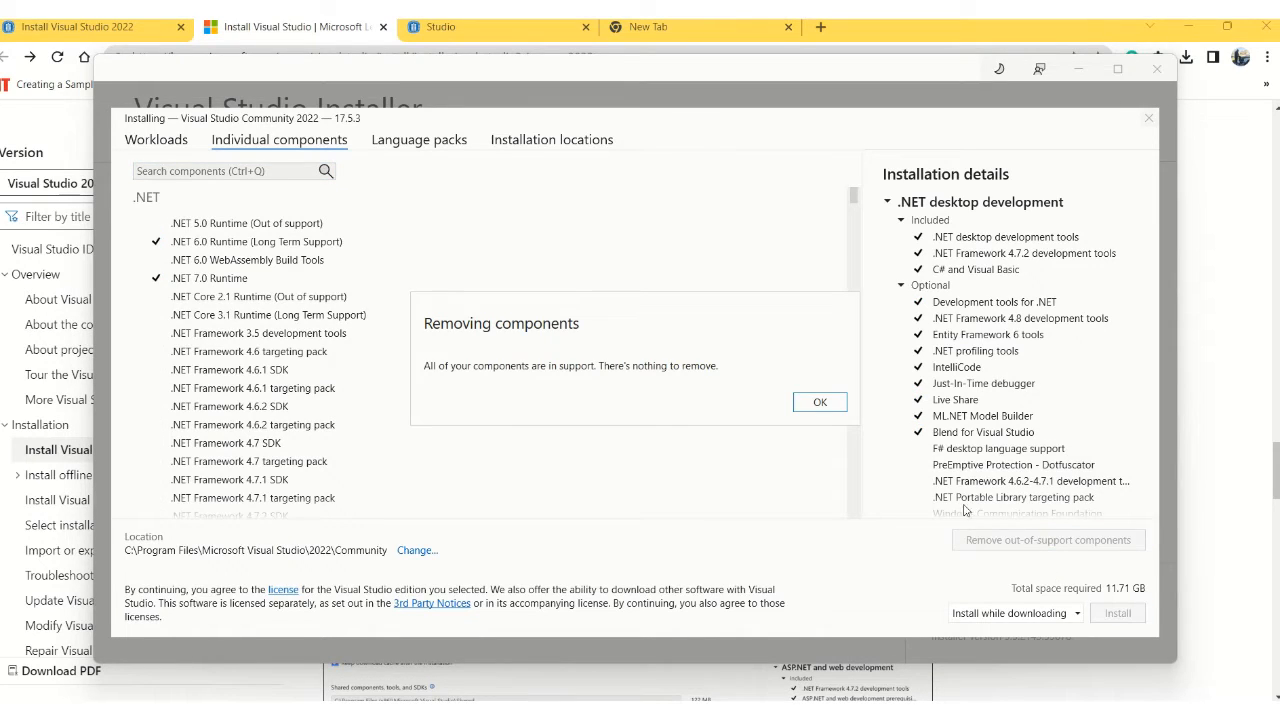
click(820, 403)
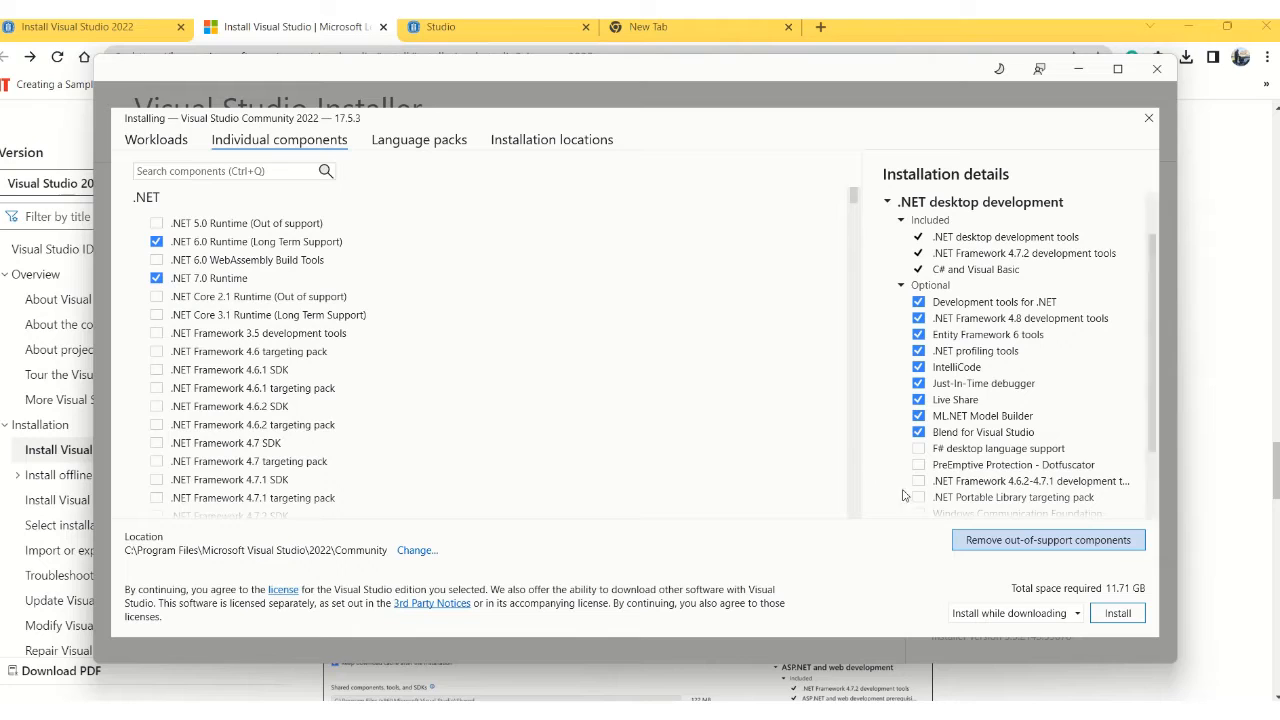
- Start installing Visual Studio Community 2022 using the Install while downloading option
click(1077, 614)
click(1040, 635)
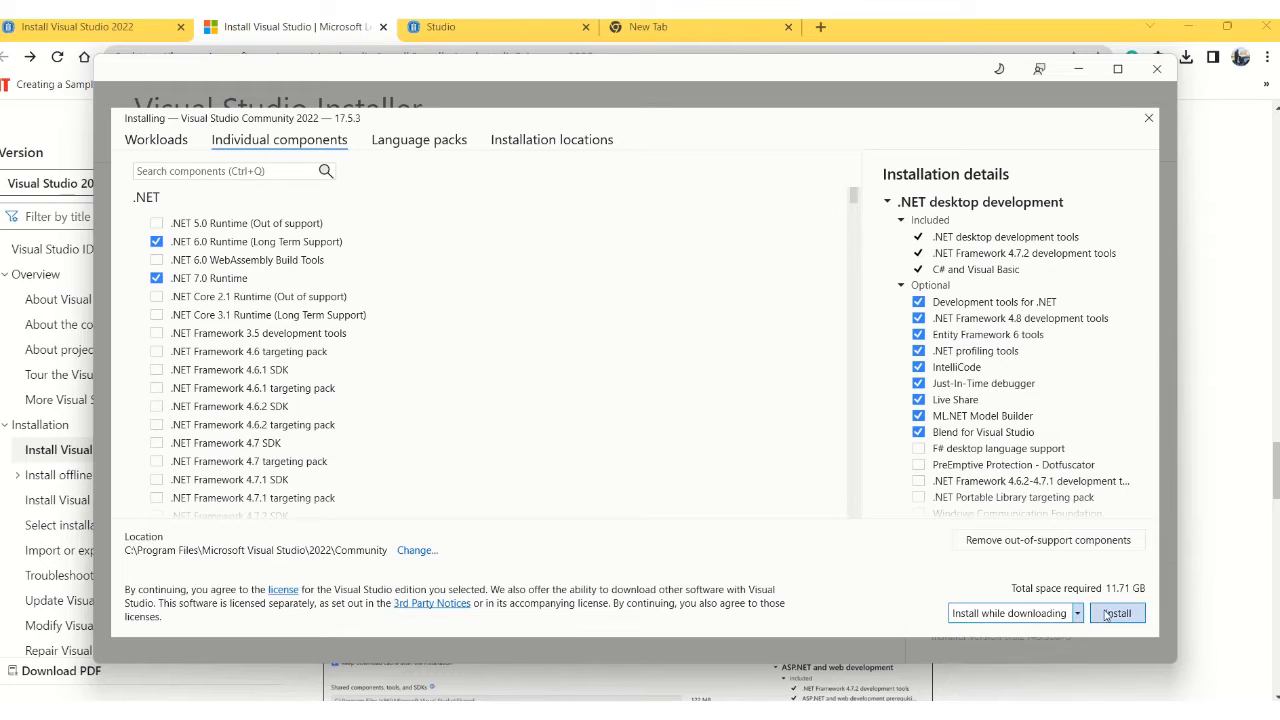
click(1110, 614)
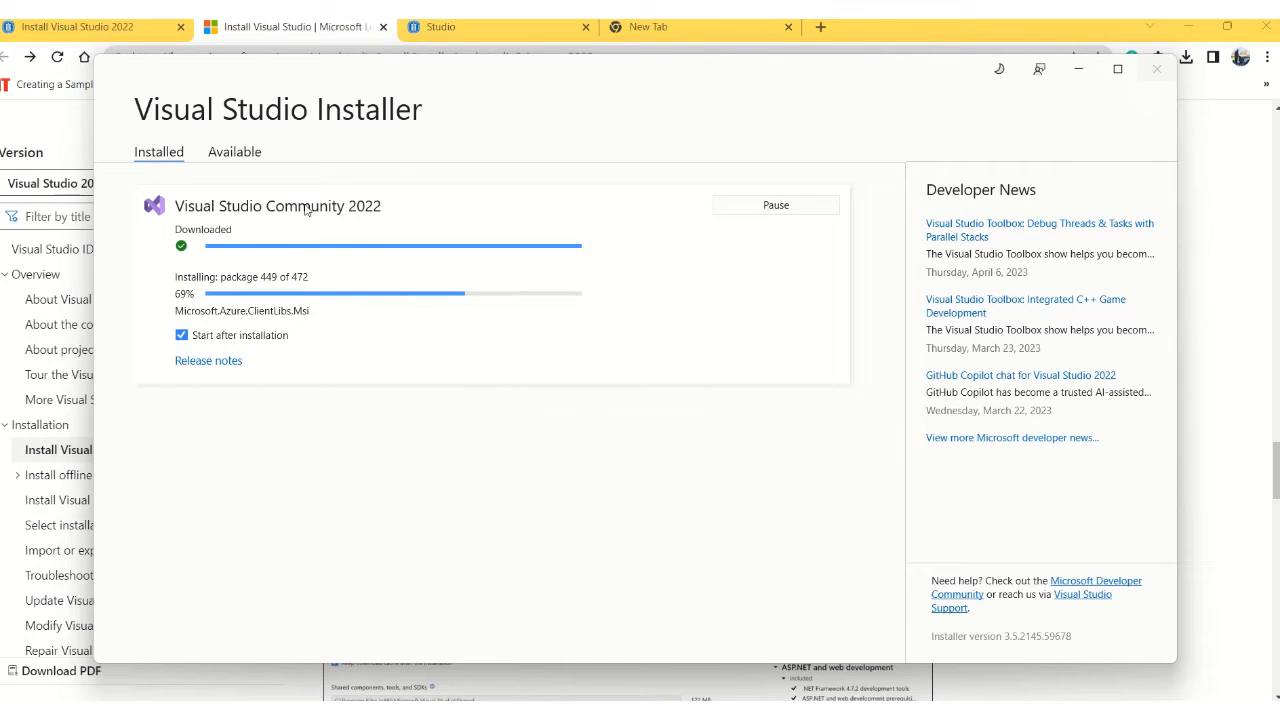
- Open github.com in a new browser tab and sign in with the prefilled account credentials
click(821, 30)
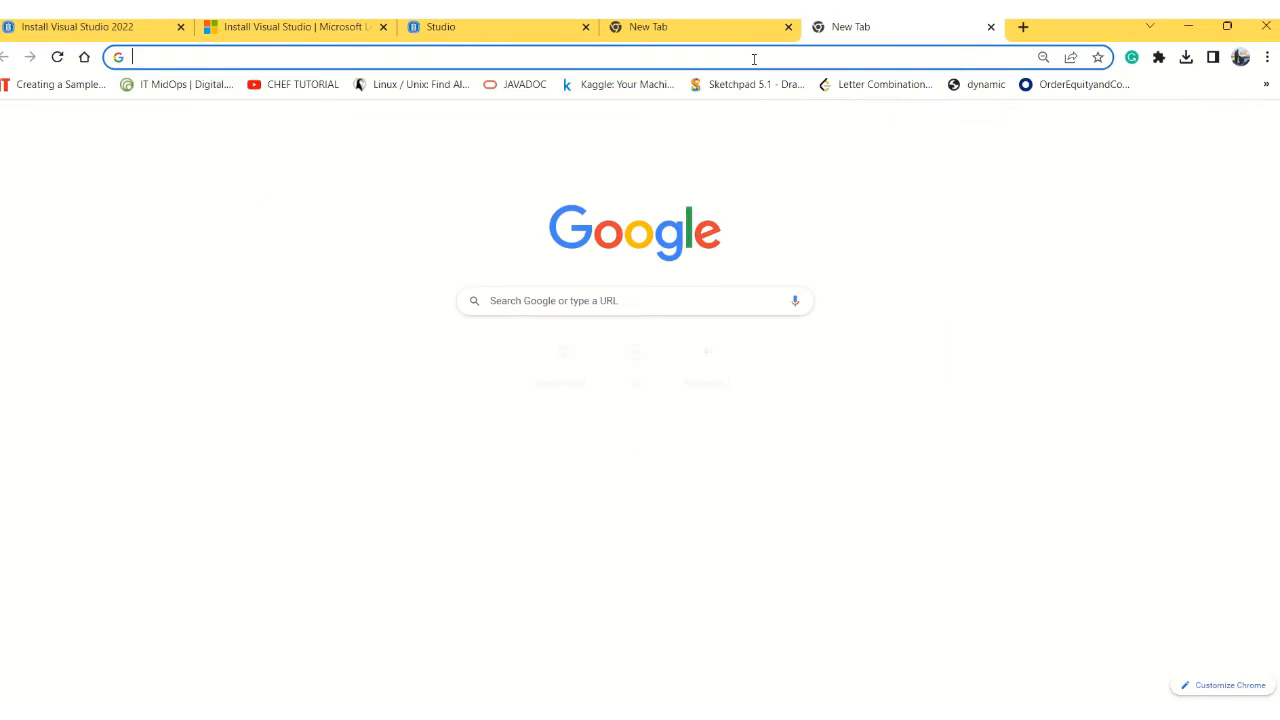
click(753, 58)
text(git)
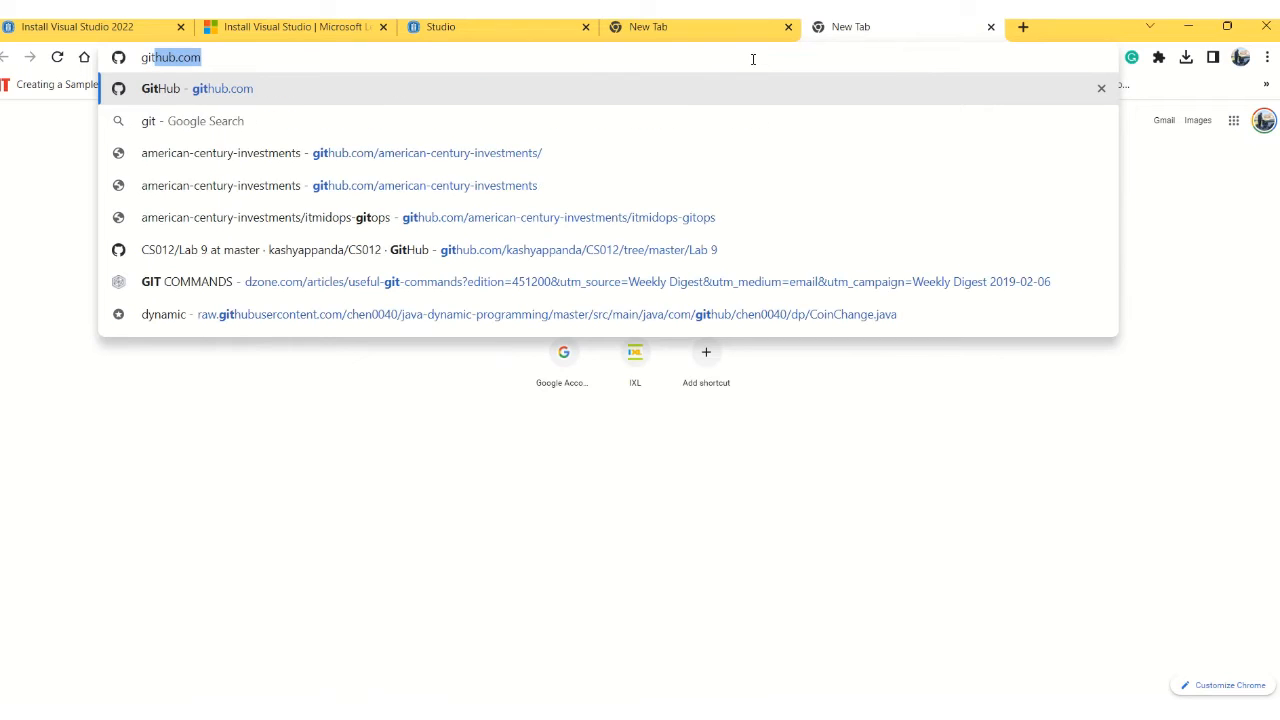
key(Return)
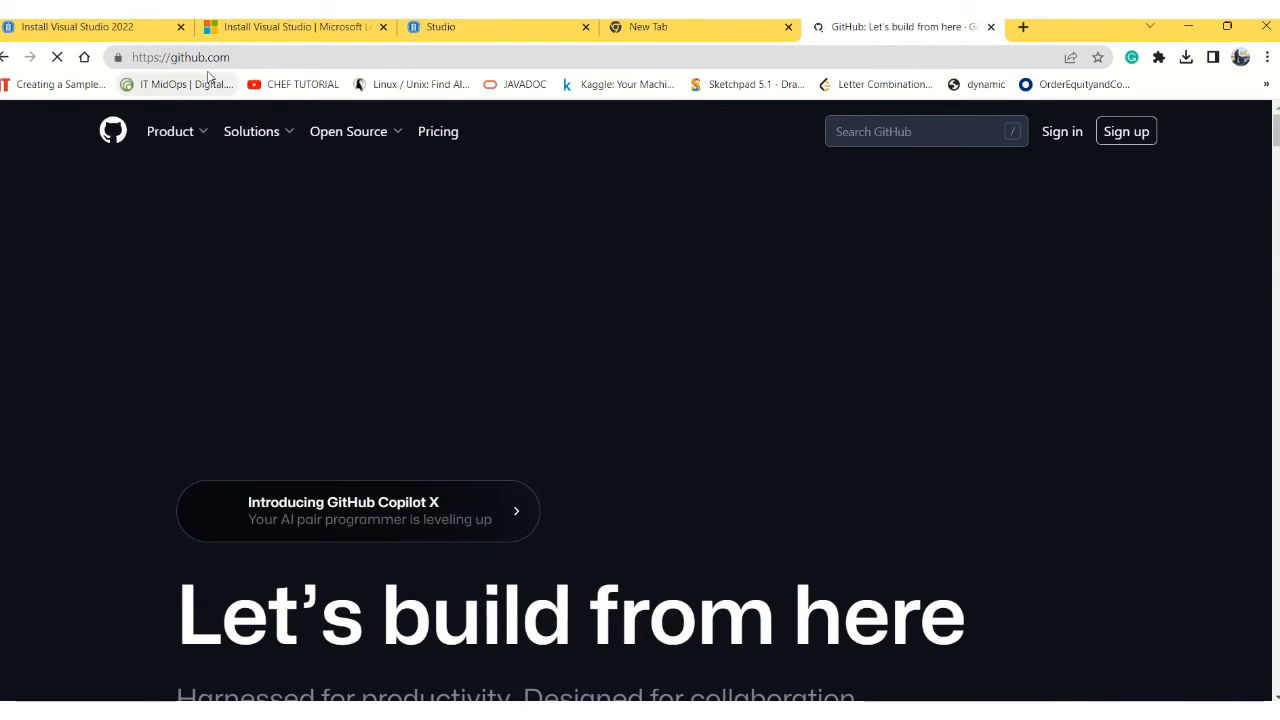
mouse_move(215, 190)
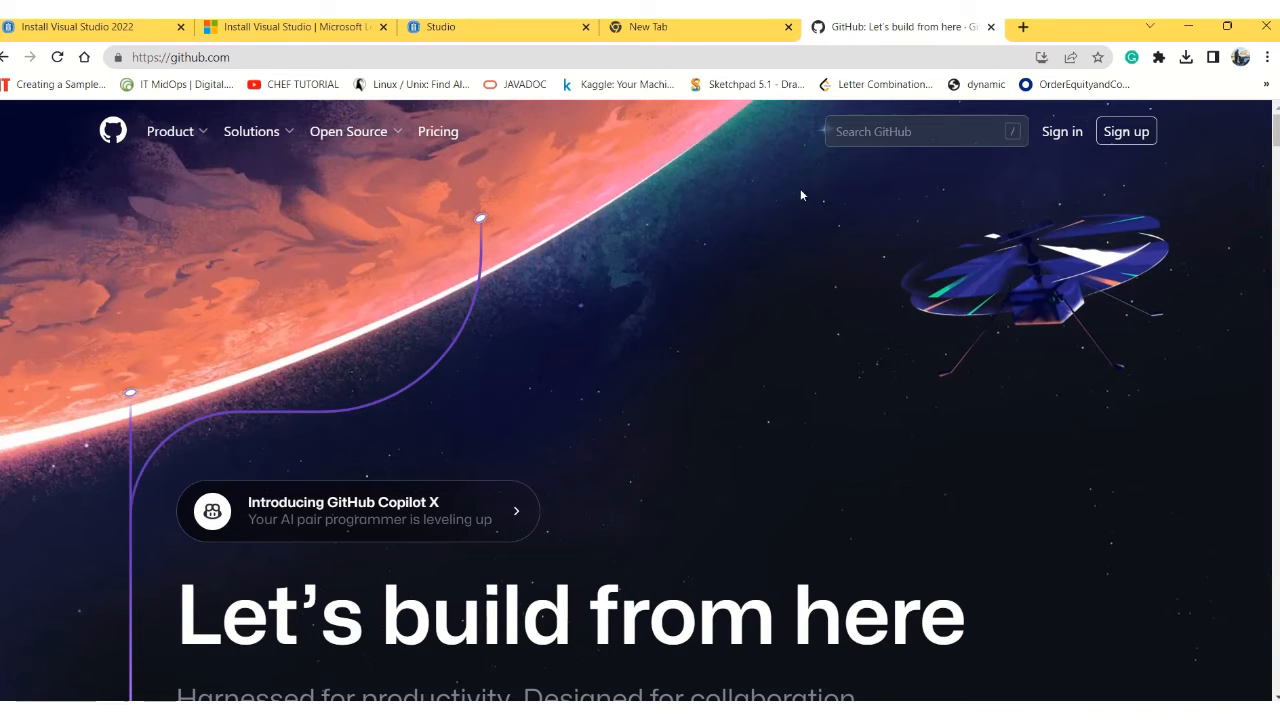
click(1076, 137)
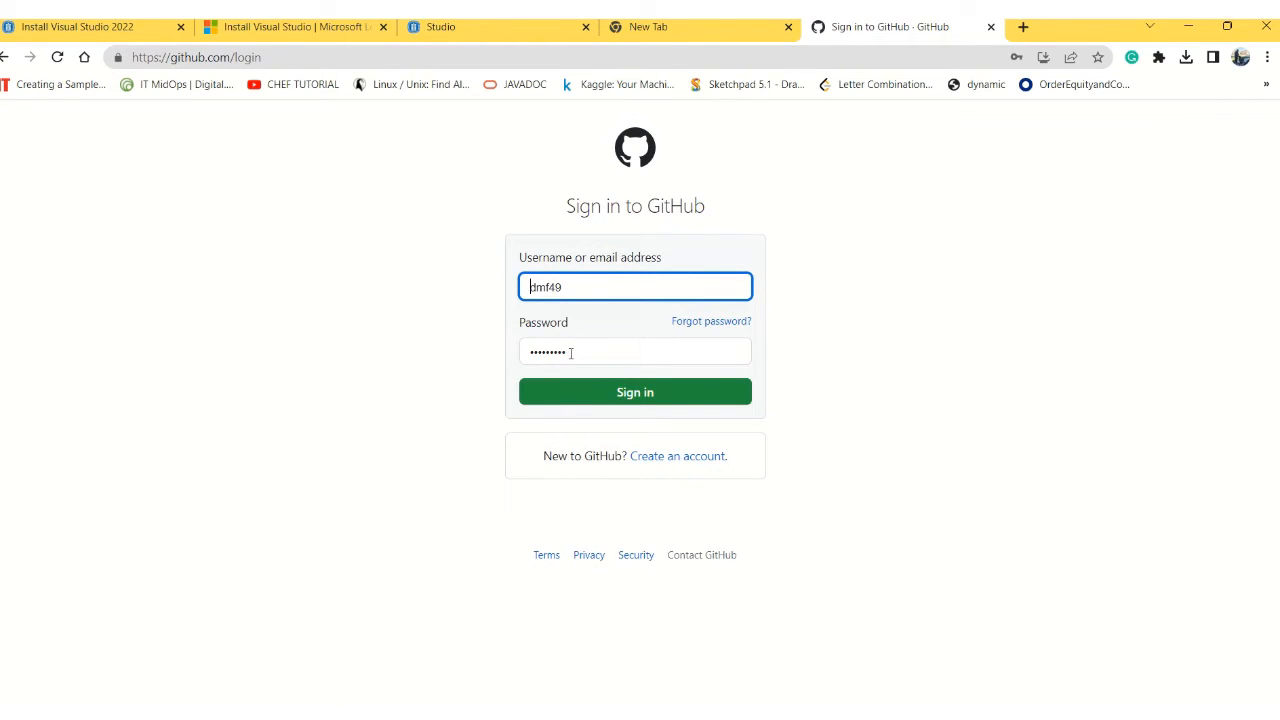
click(651, 392)
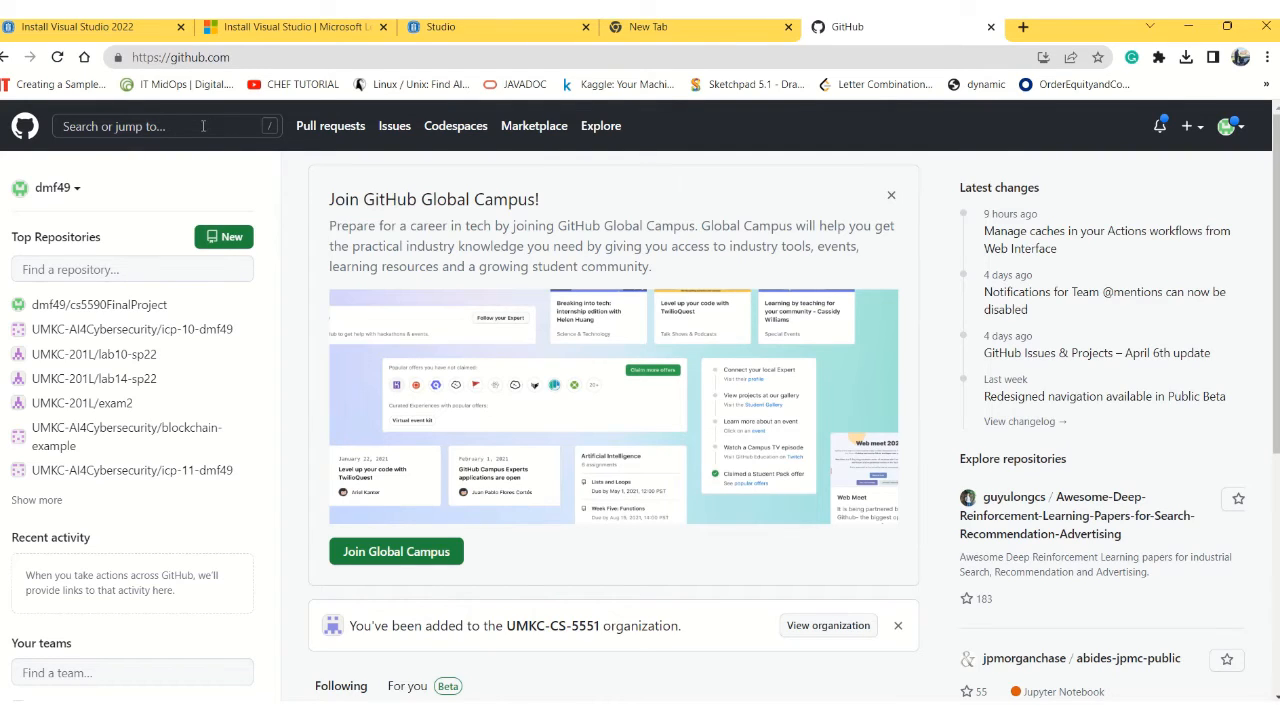
- Start a new GitHub repository and name it lacc-test
click(202, 126)
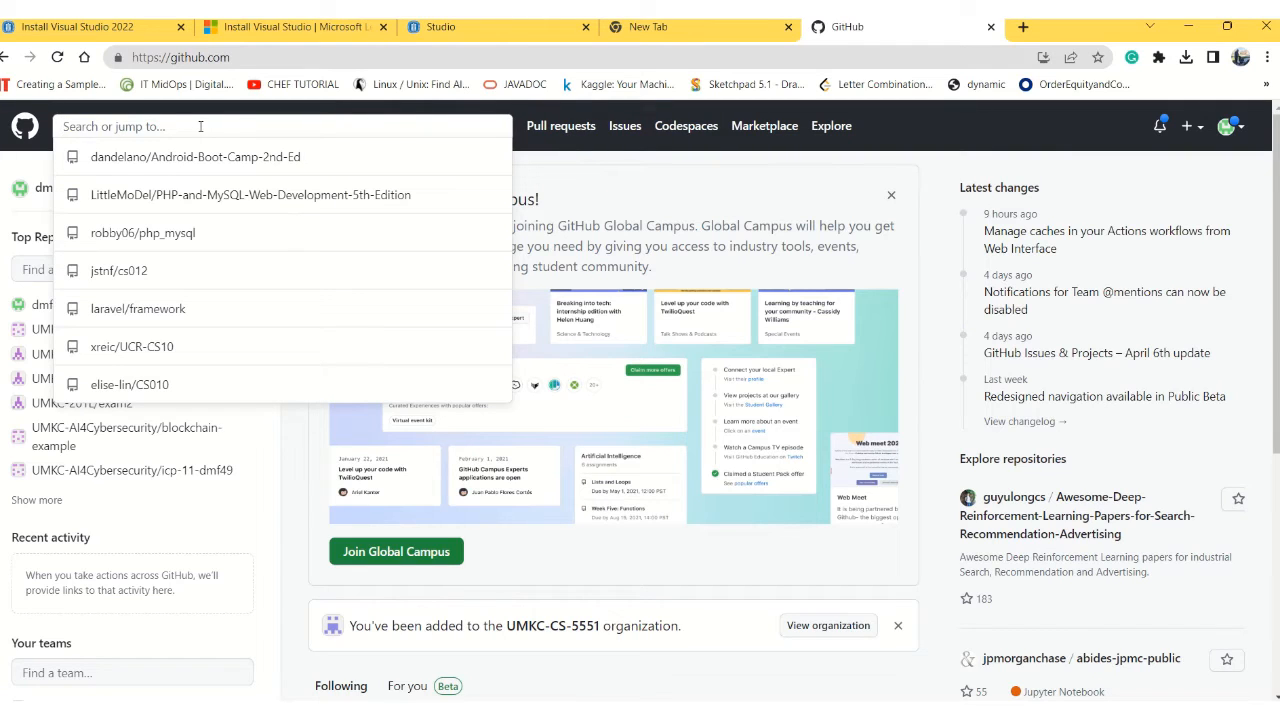
click(709, 125)
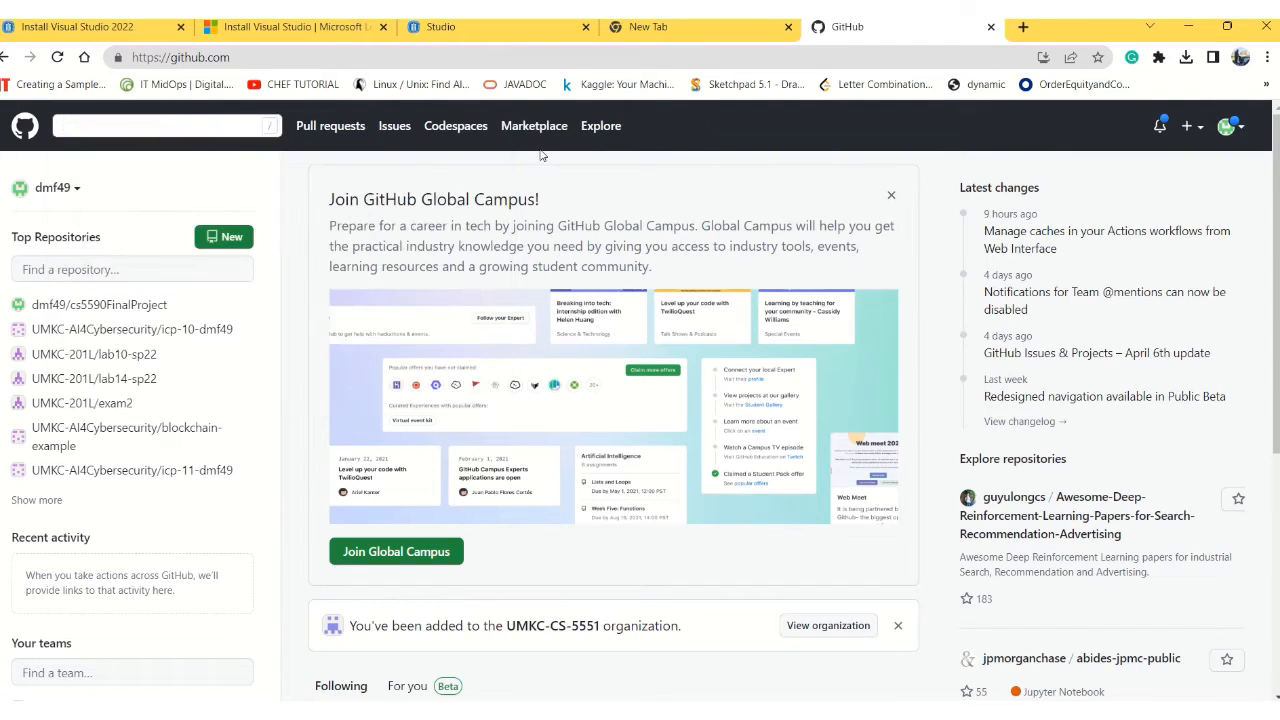
click(1193, 130)
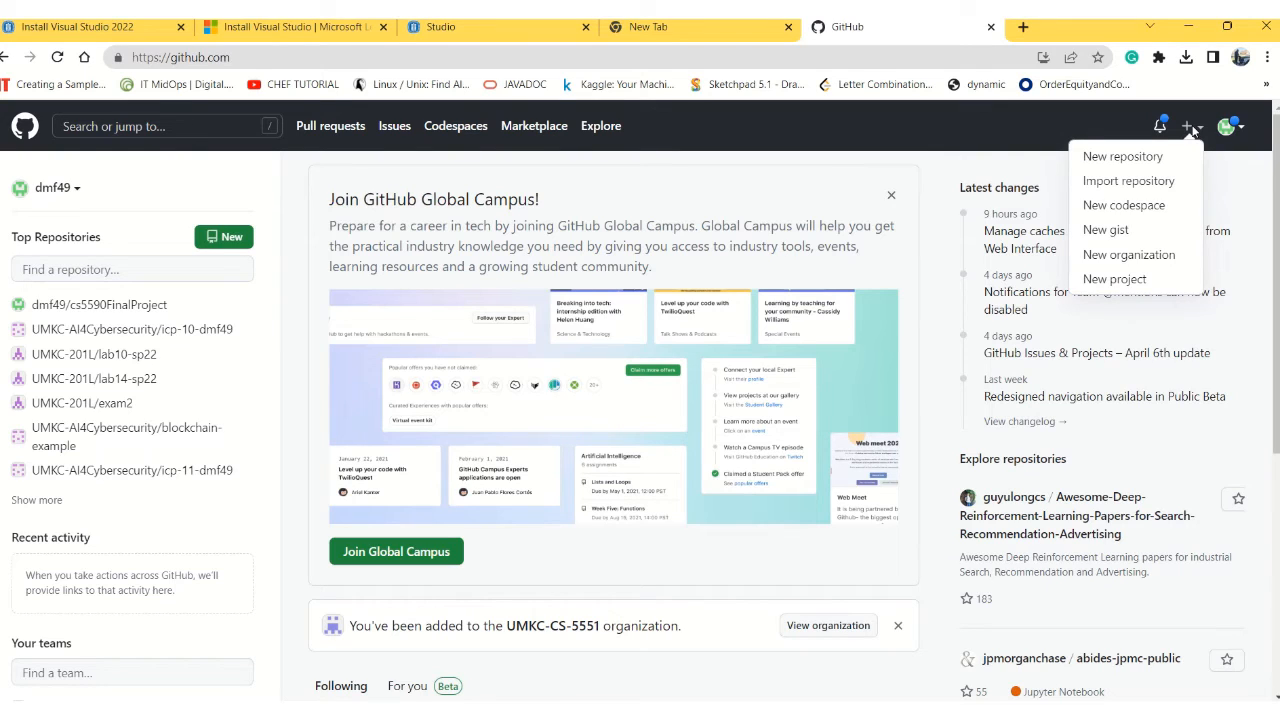
click(1106, 160)
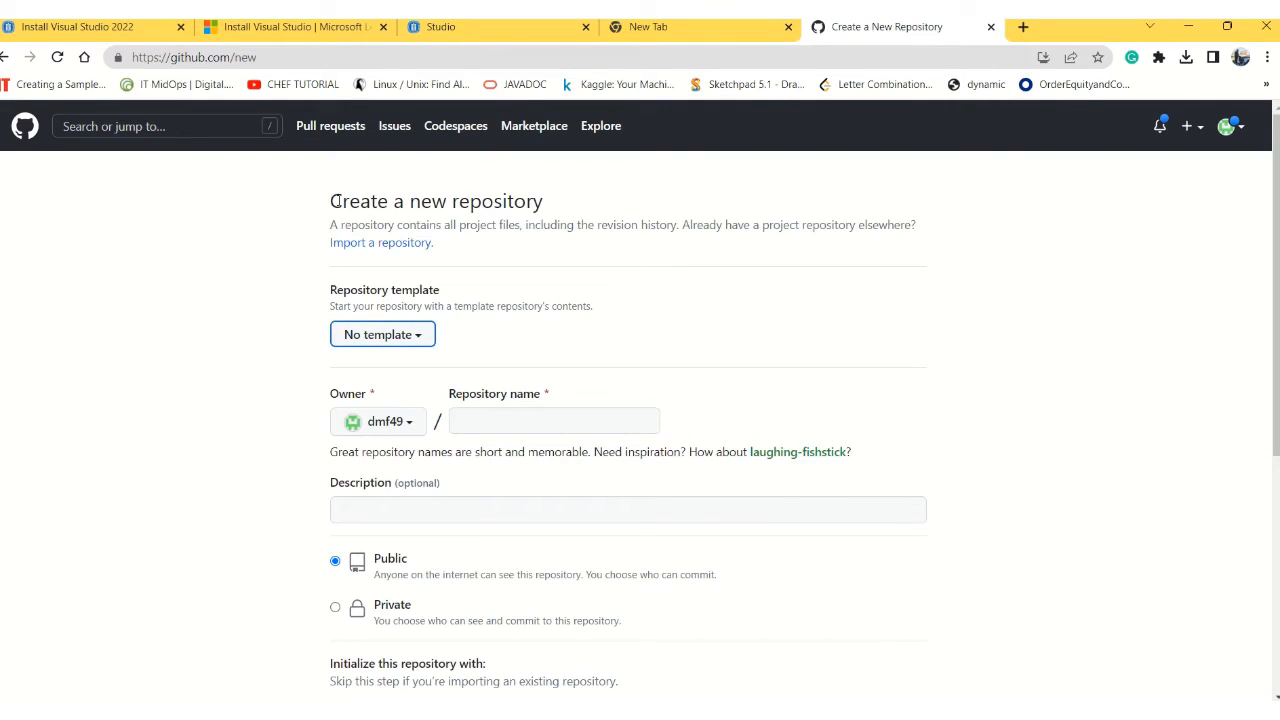
click(491, 418)
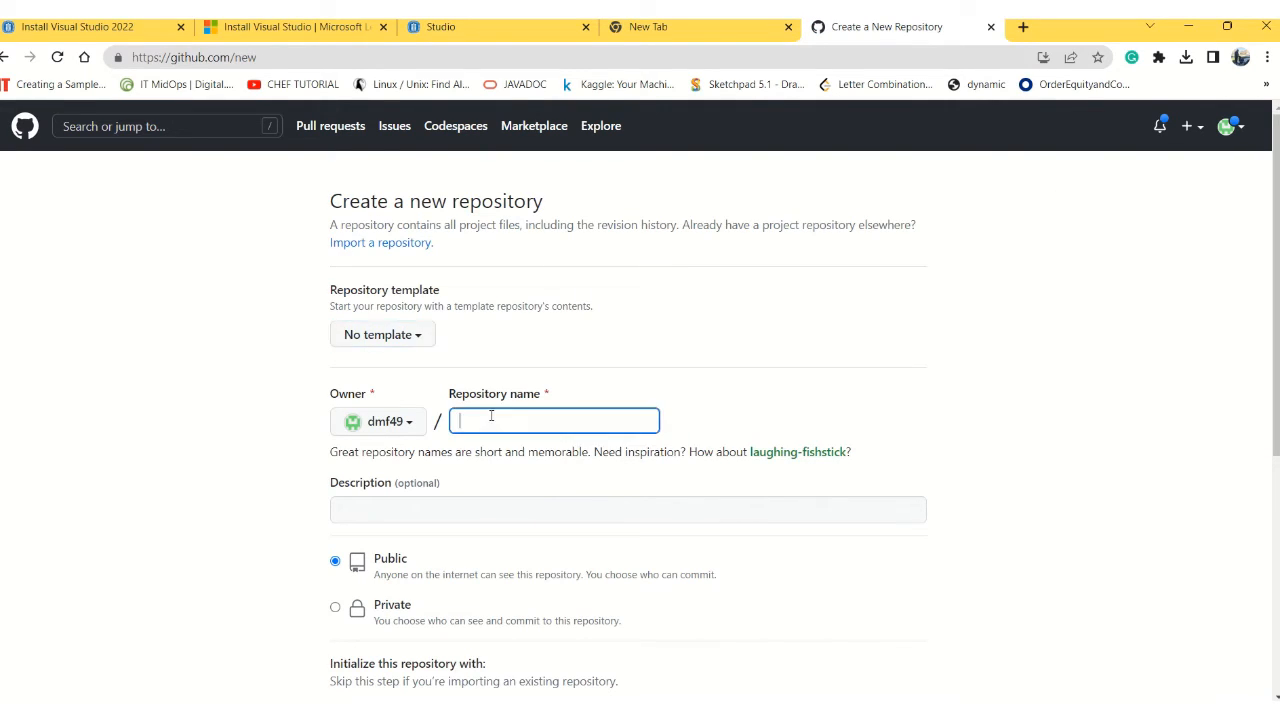
text(lacc-test)
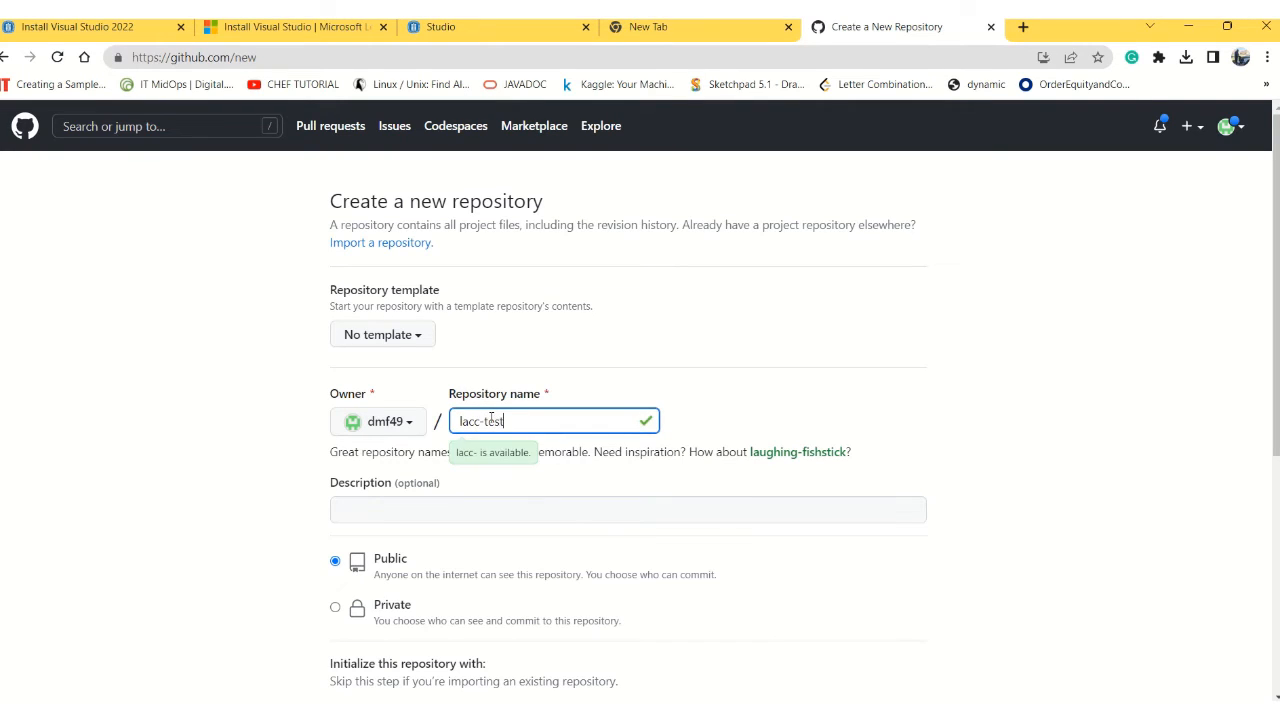
- Set the new public repository to be initialized with a README file
scroll(285, 568, down, 2)
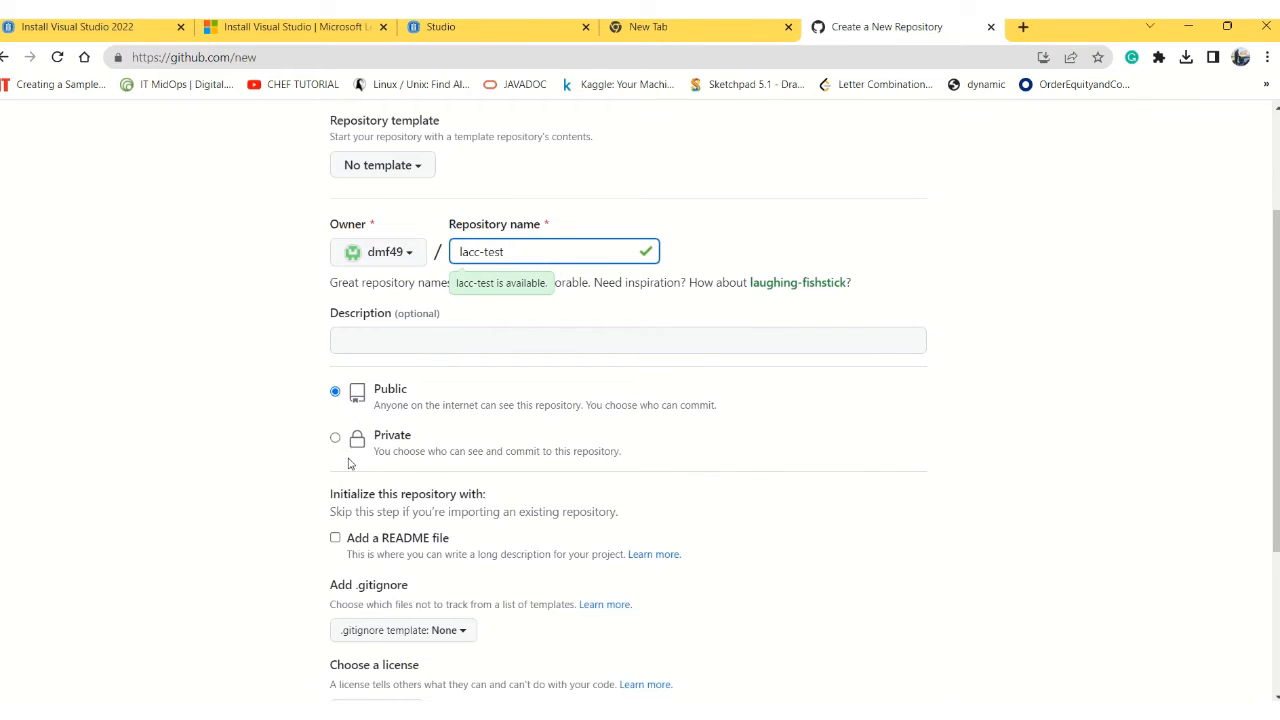
click(335, 537)
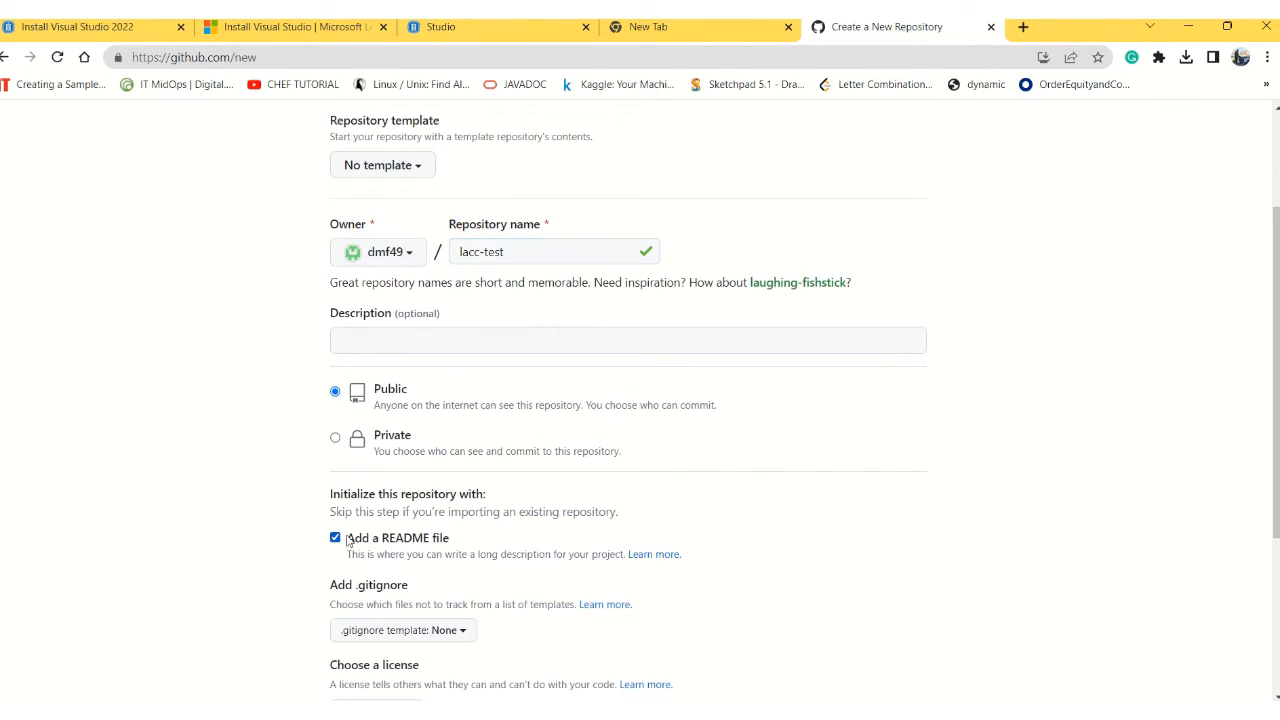
scroll(298, 524, down, 1)
scroll(298, 524, down, 1)
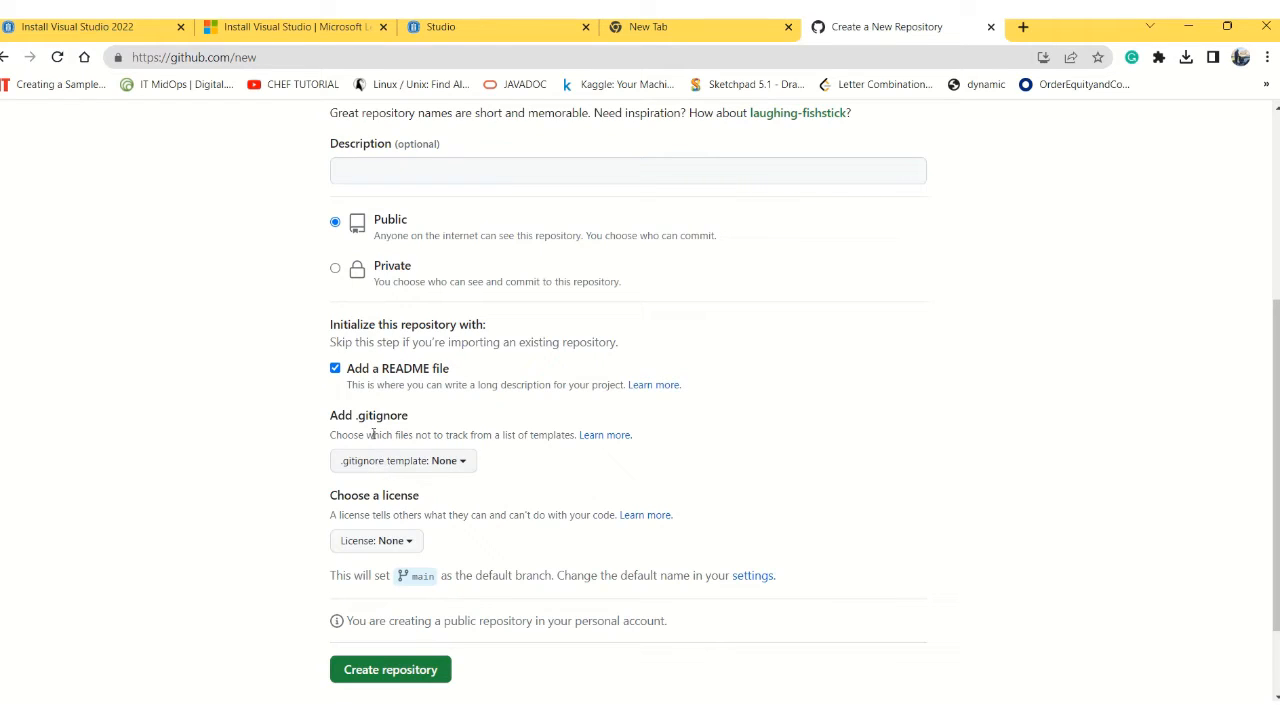
- Choose the VisualStudio .gitignore template and create the repository without a license
drag(357, 418, 408, 418)
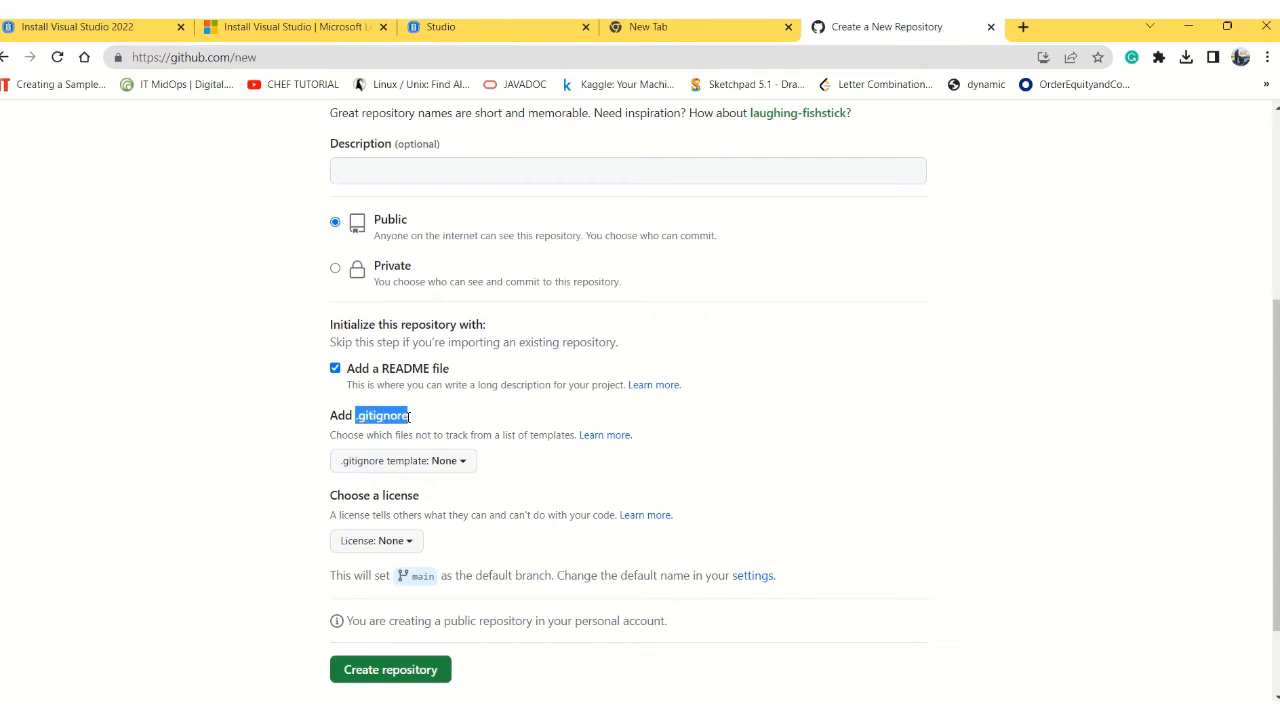
click(252, 461)
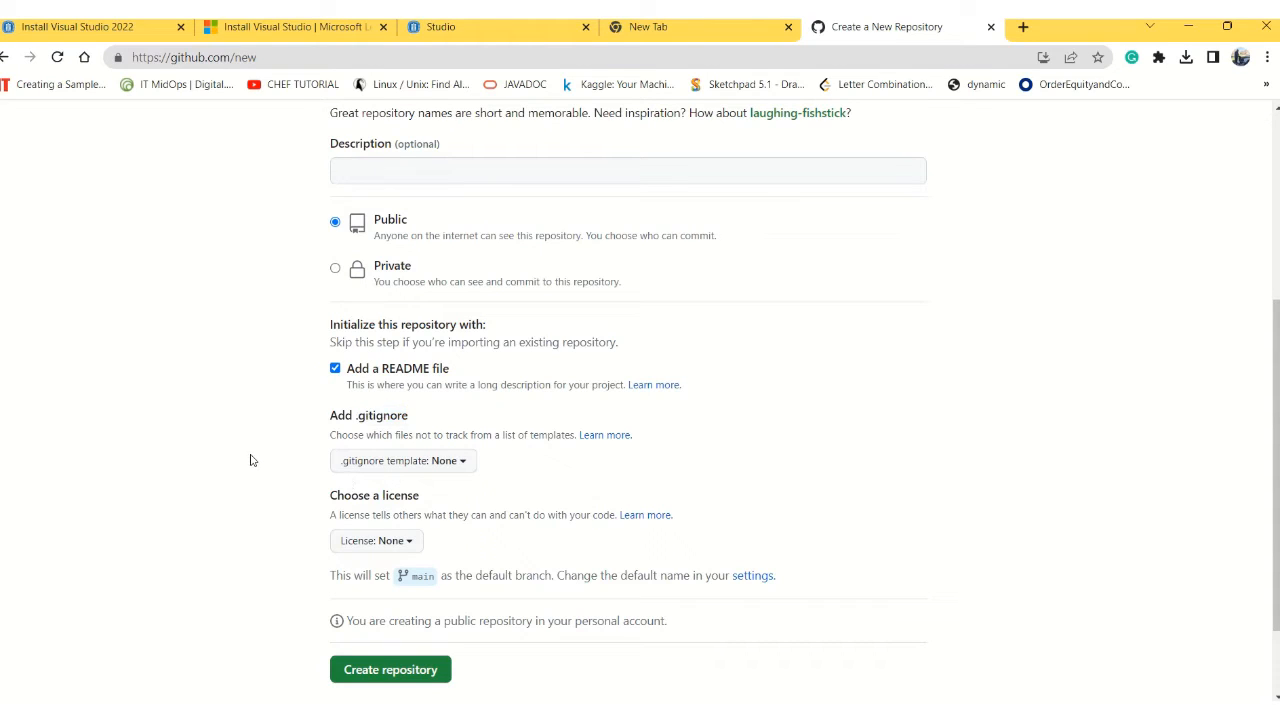
click(352, 461)
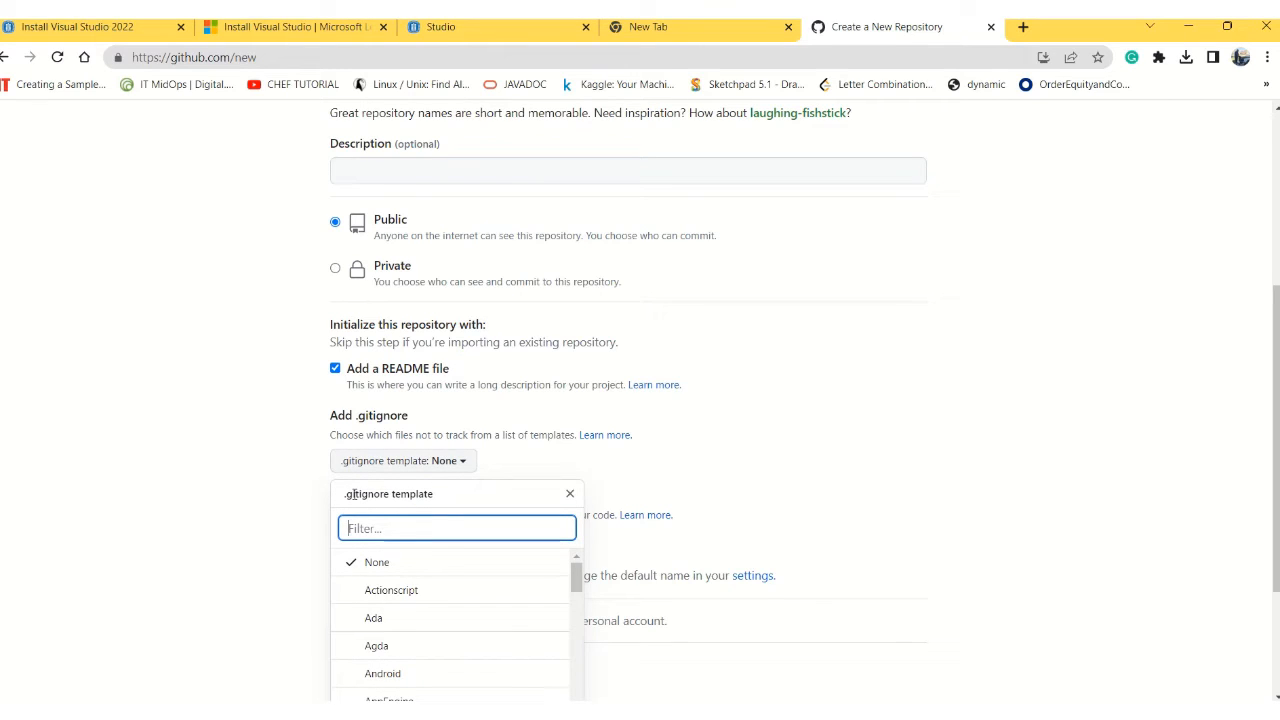
text(mi)
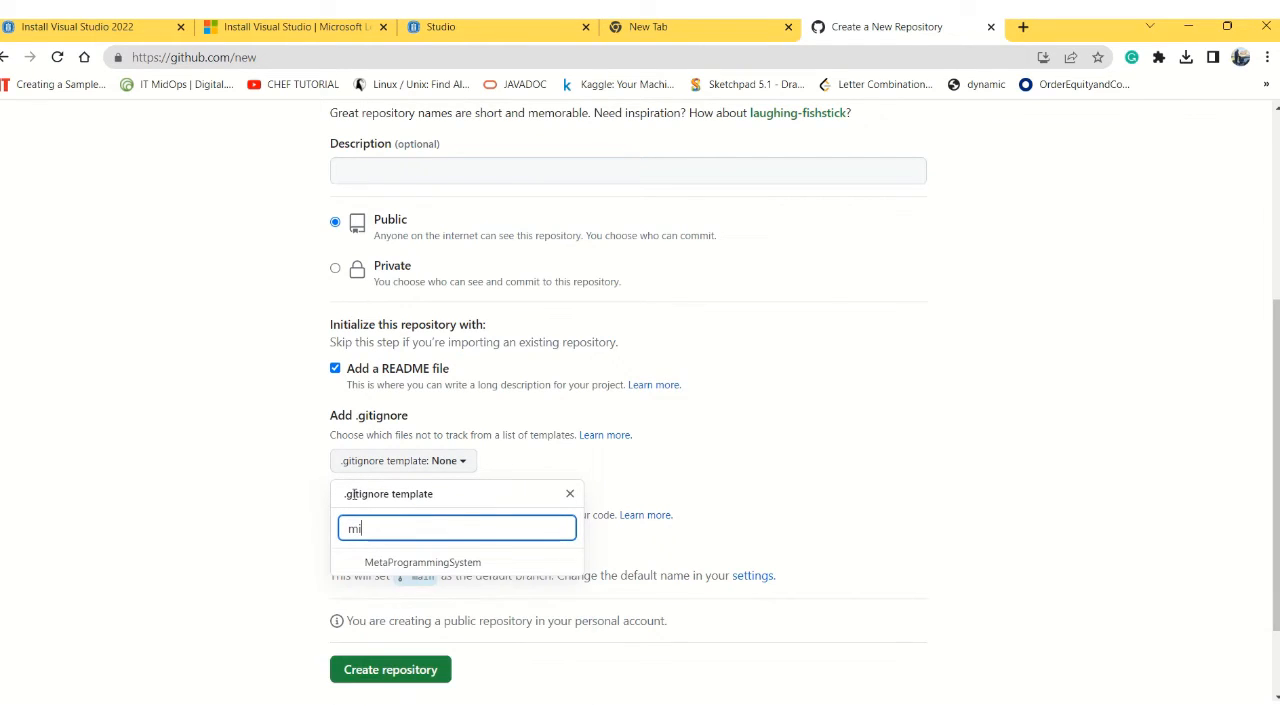
key(BackSpace)
key(BackSpace)
text(vis)
key(Down)
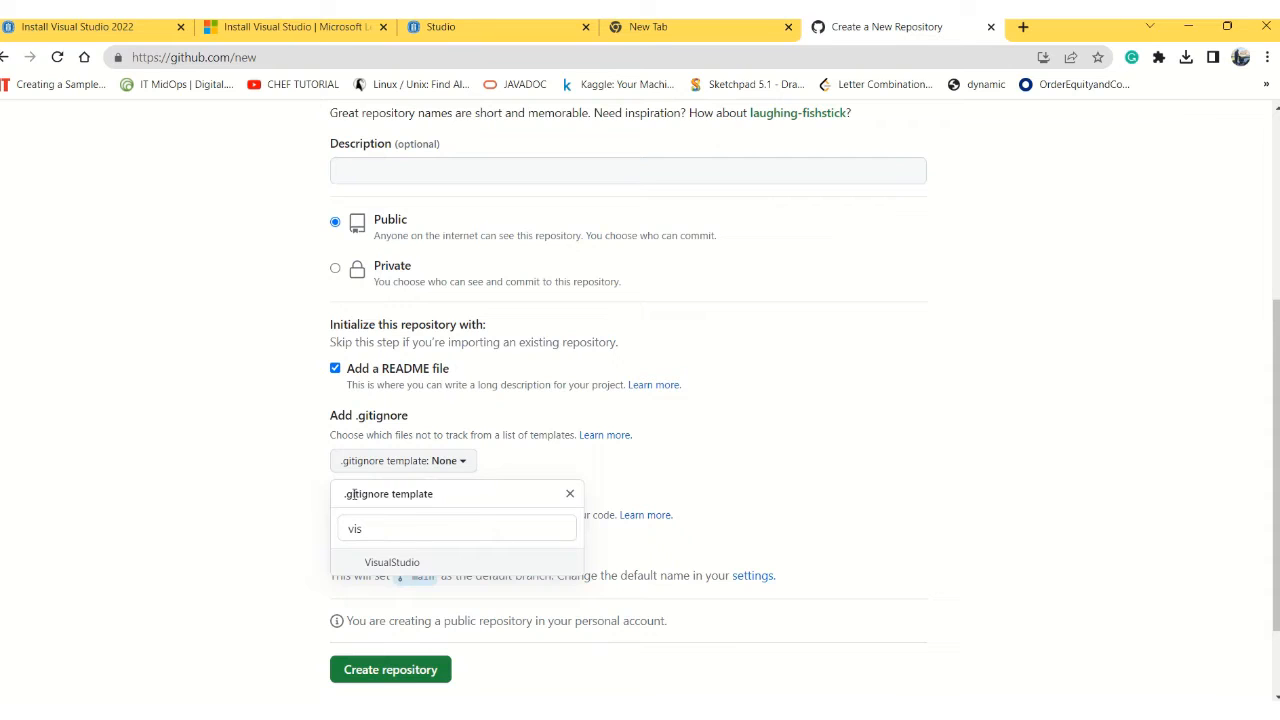
click(392, 562)
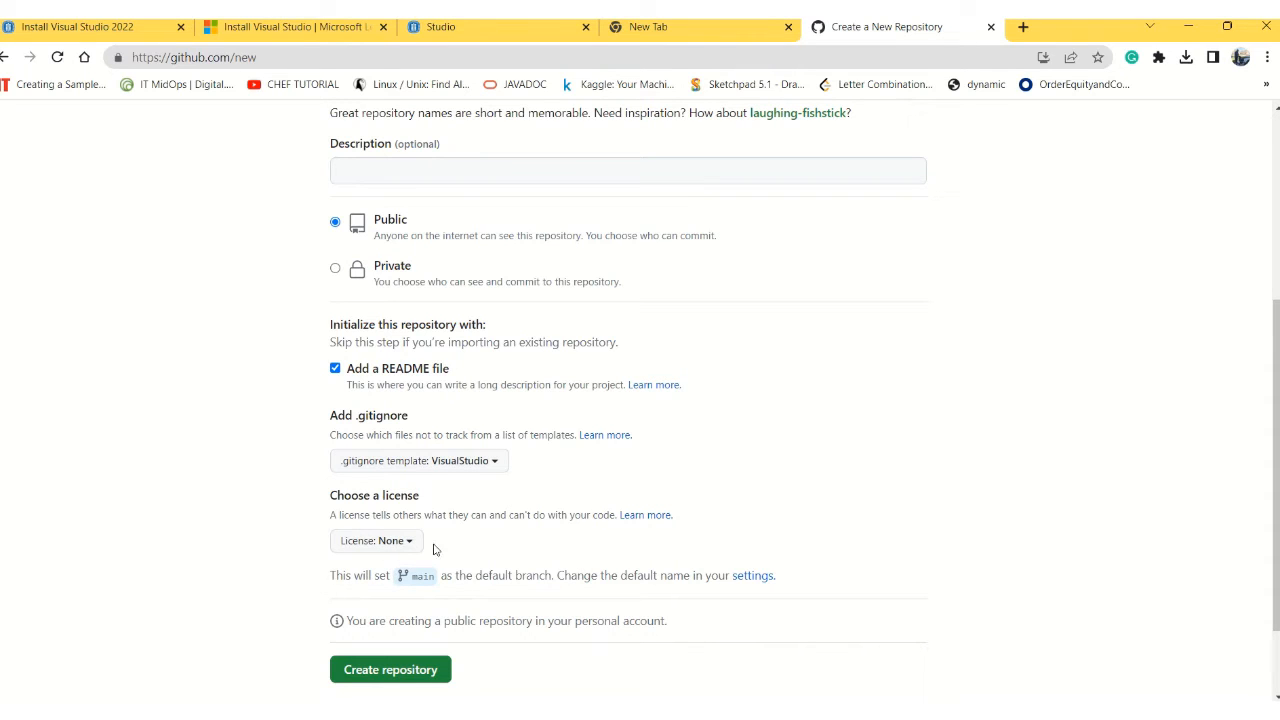
scroll(436, 545, down, 1)
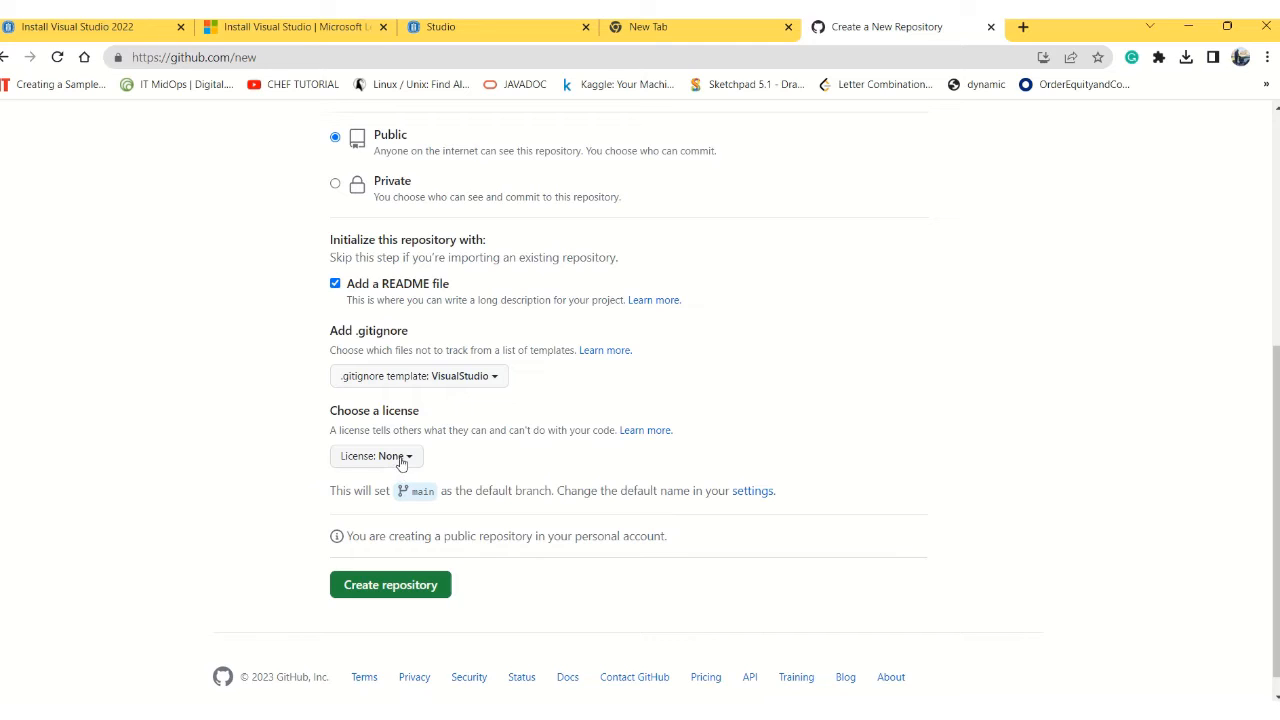
click(400, 585)
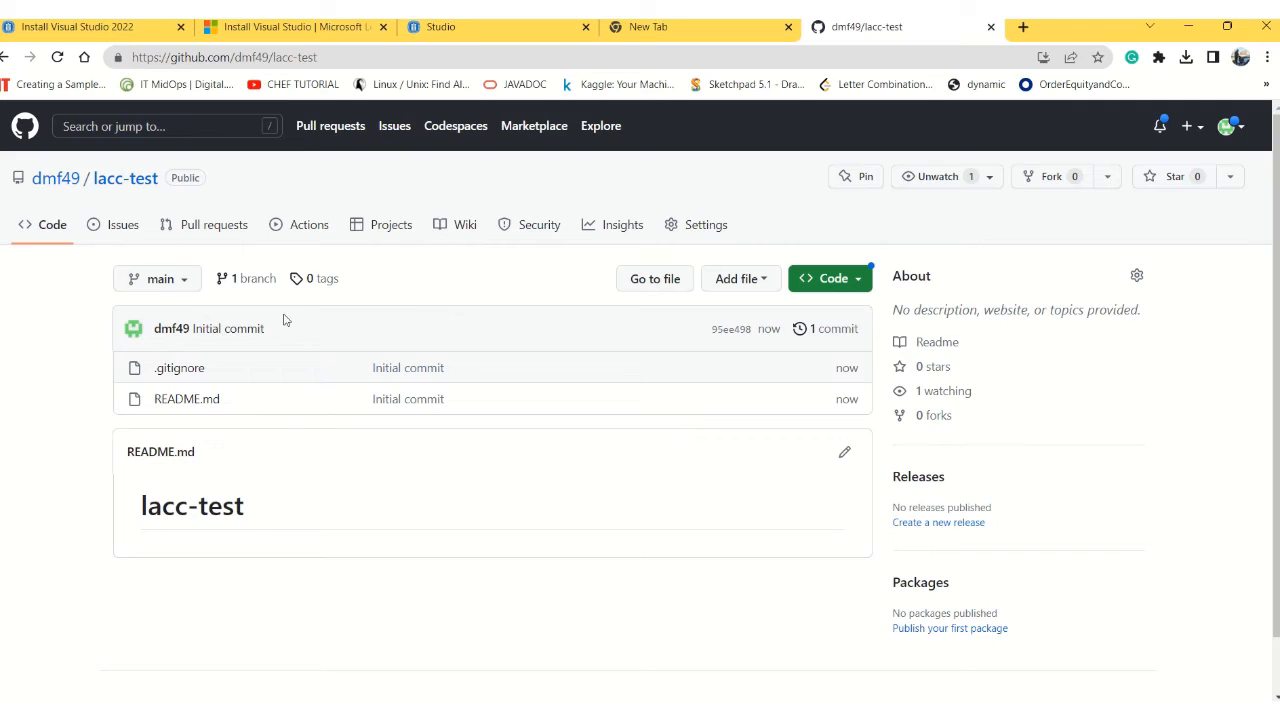
- Copy the web address of the lacc-test repository
key(ctrl+l)
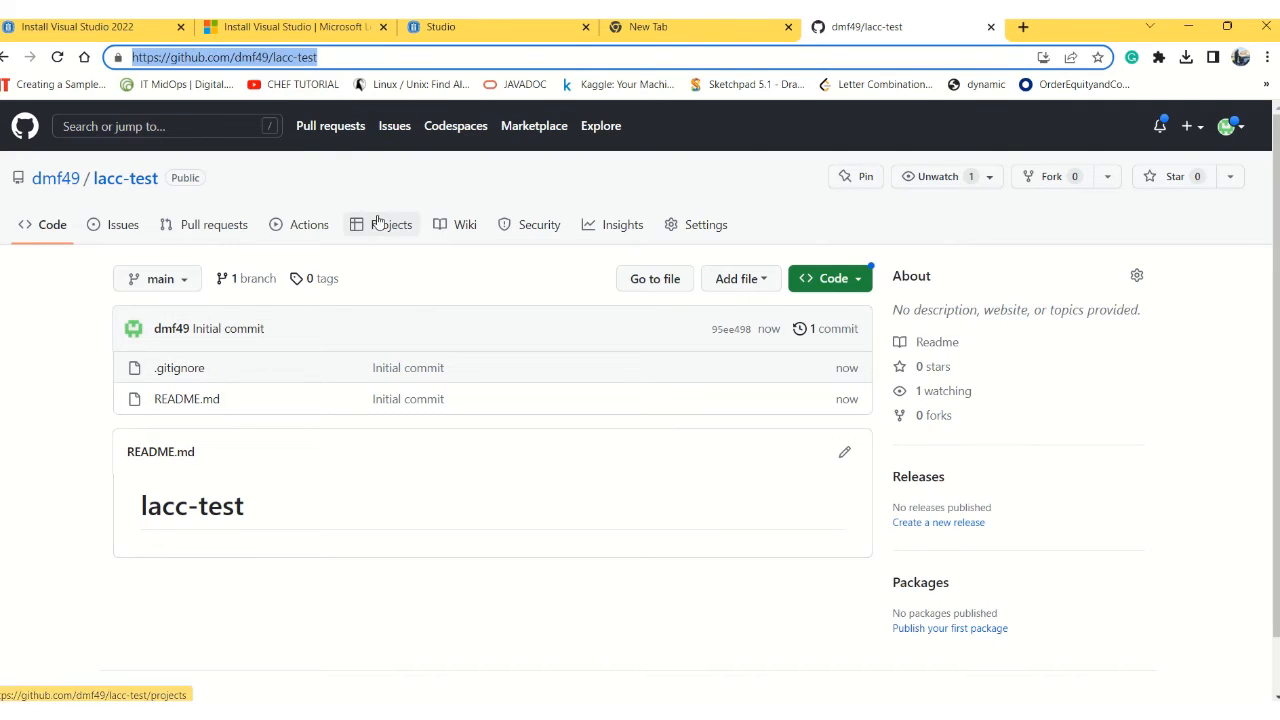
right_click(270, 64)
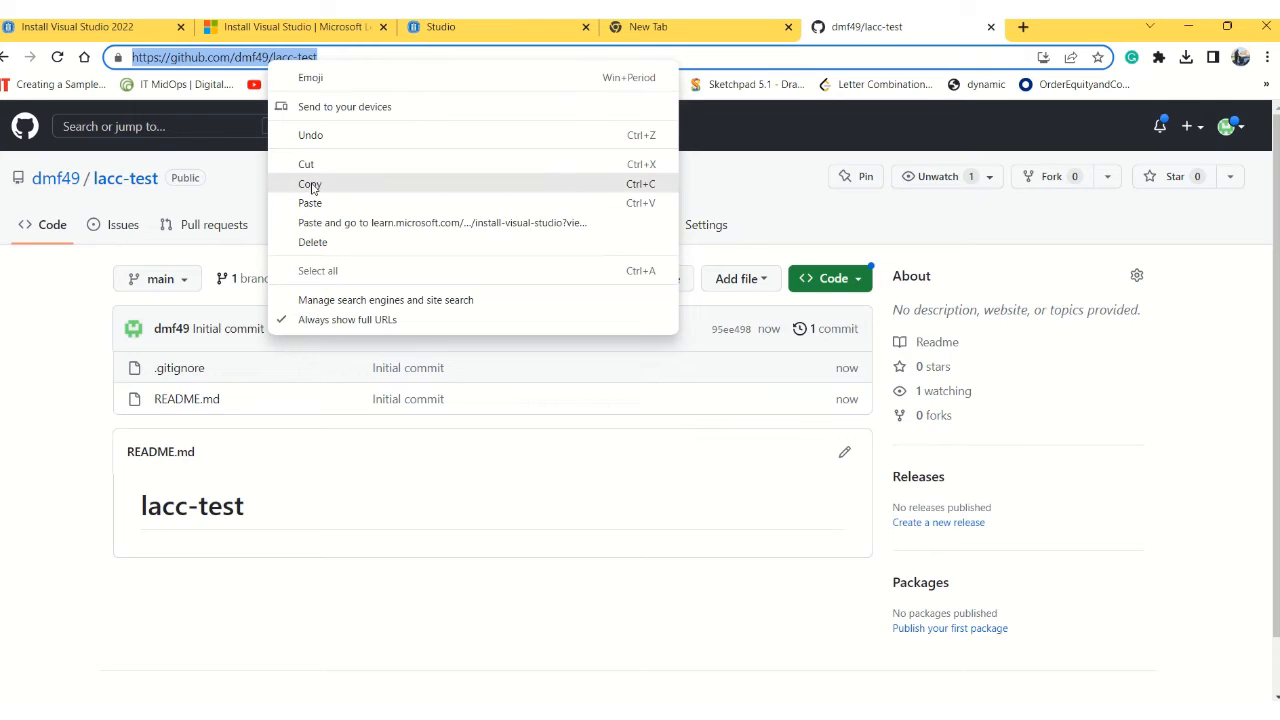
click(312, 188)
- Open the copied lacc-test repository address in a new Microsoft Edge window
right_click(636, 714)
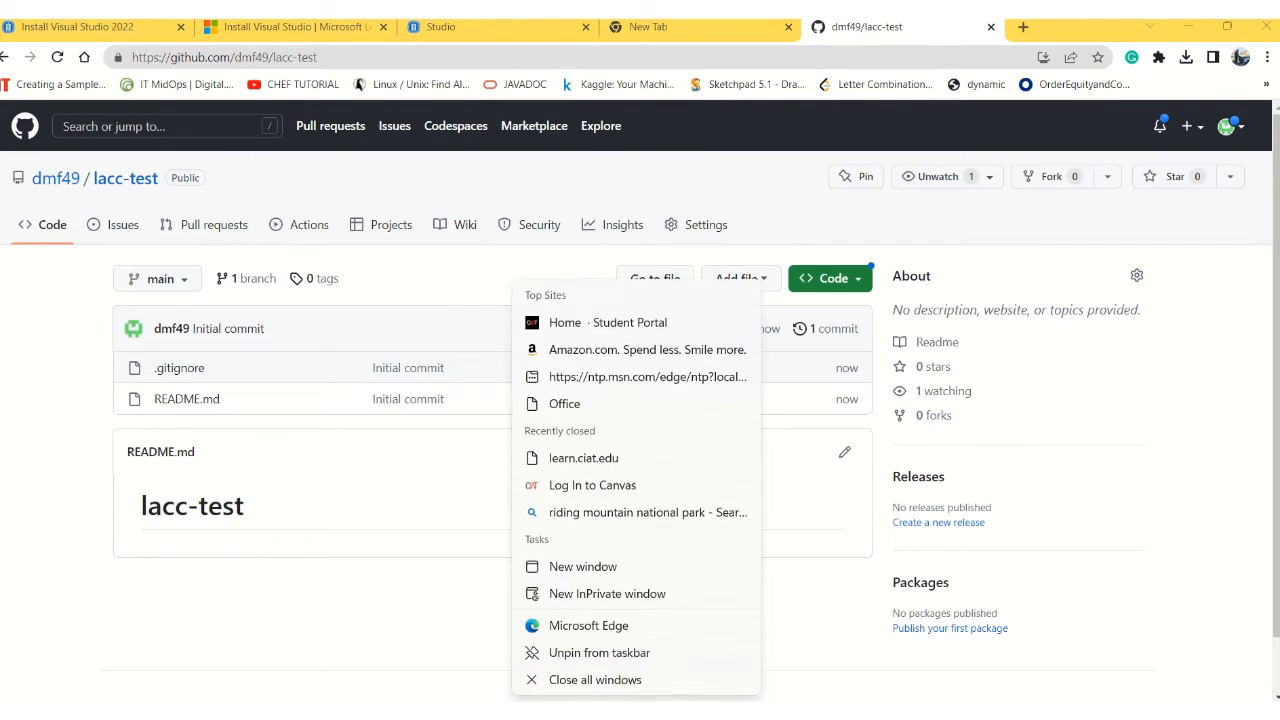
click(590, 625)
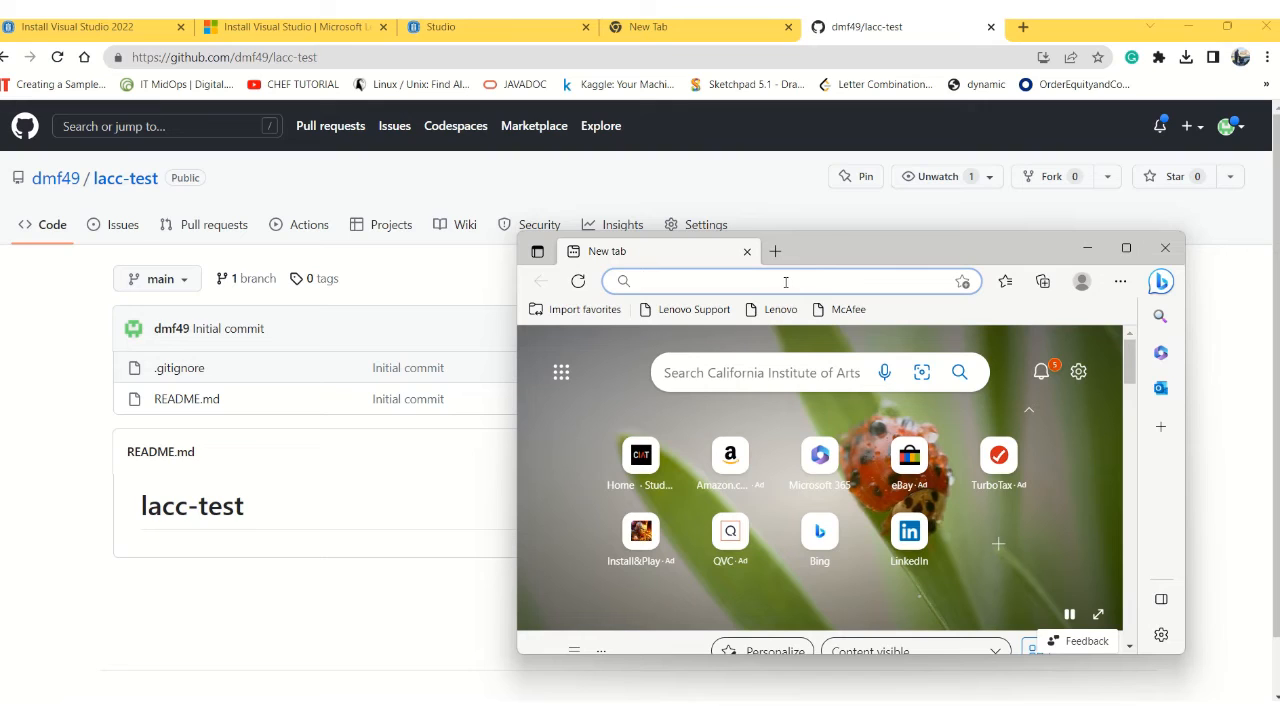
click(790, 281)
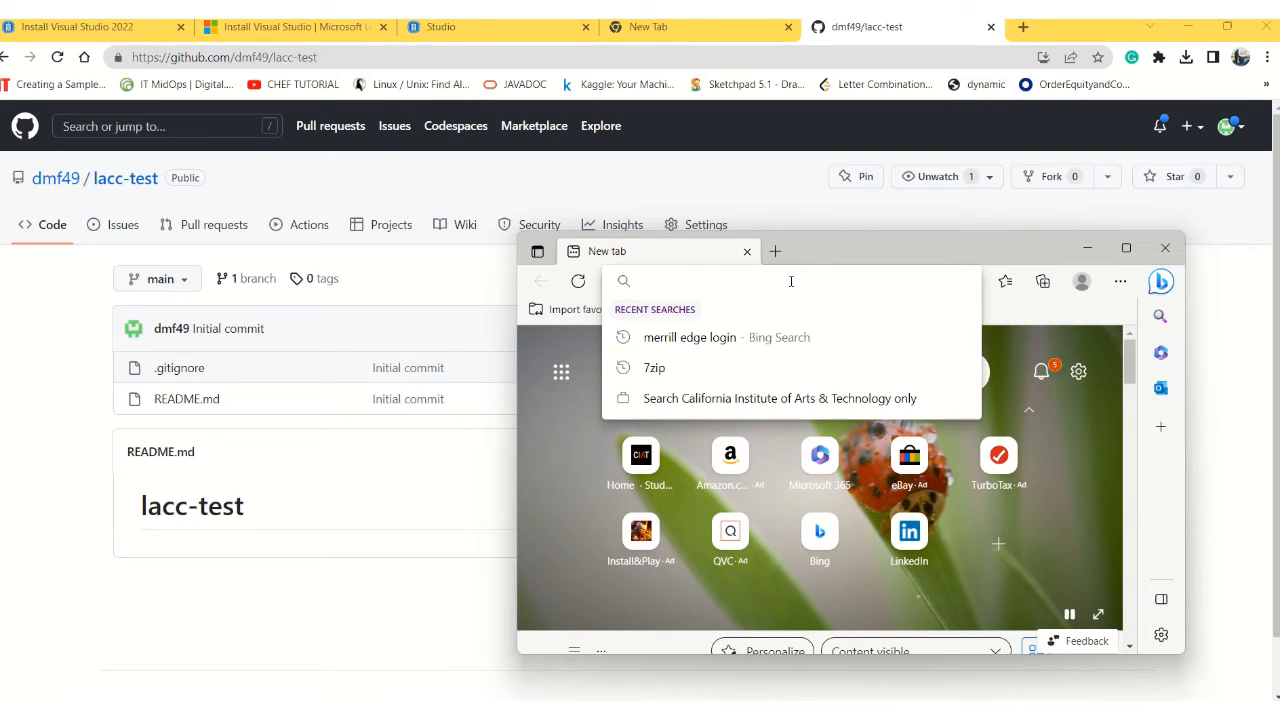
key(ctrl+v)
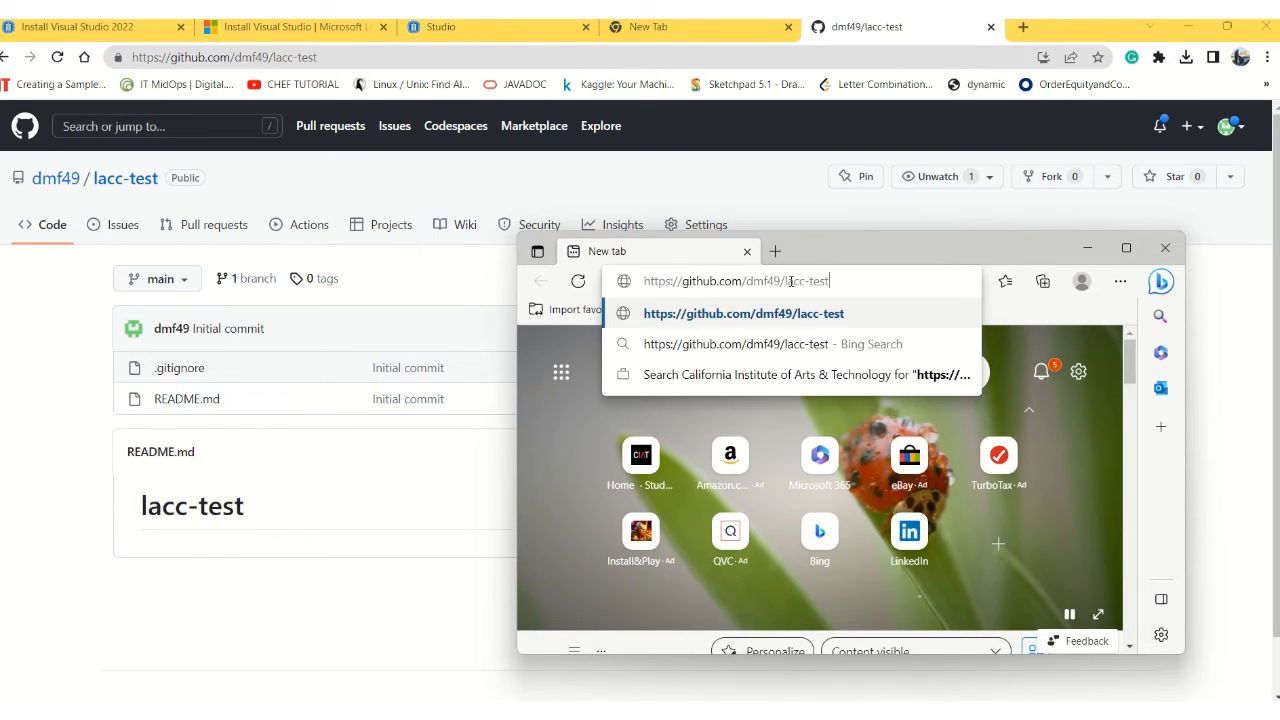
key(Return)
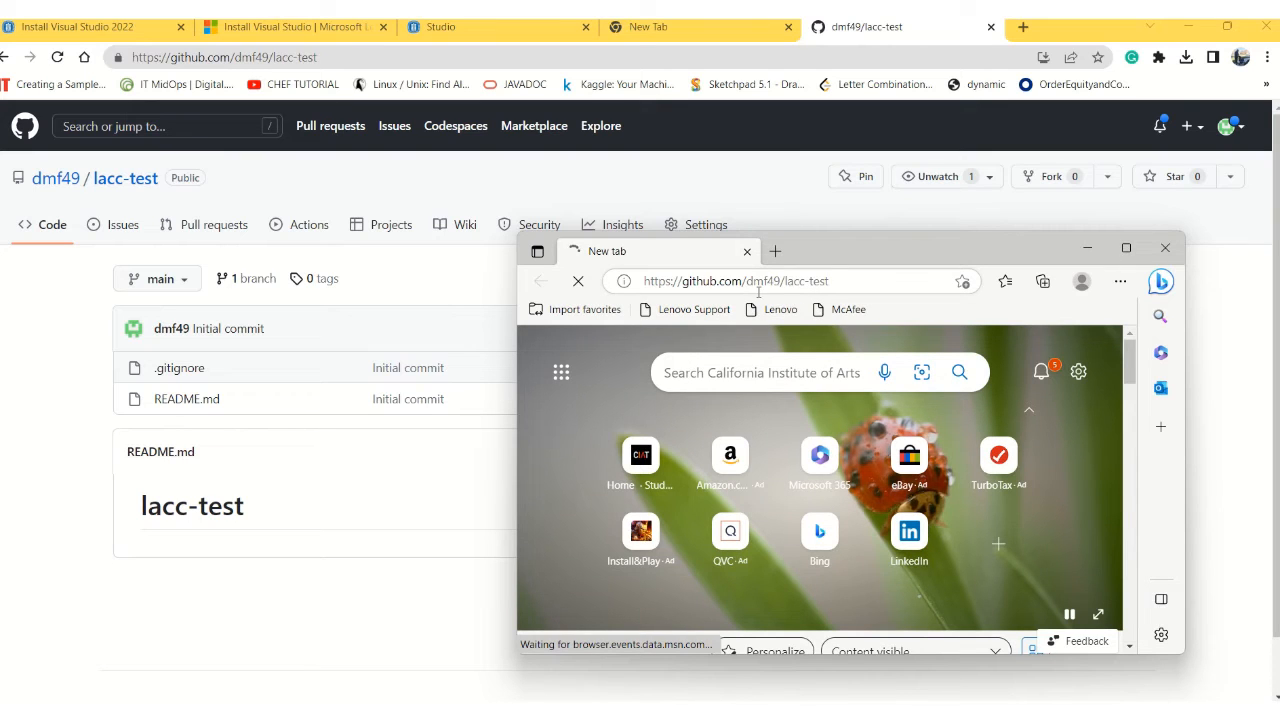
- Review the public lacc-test repository page in the Edge window, including its commit and README, and minimize the window
drag(822, 257, 752, 205)
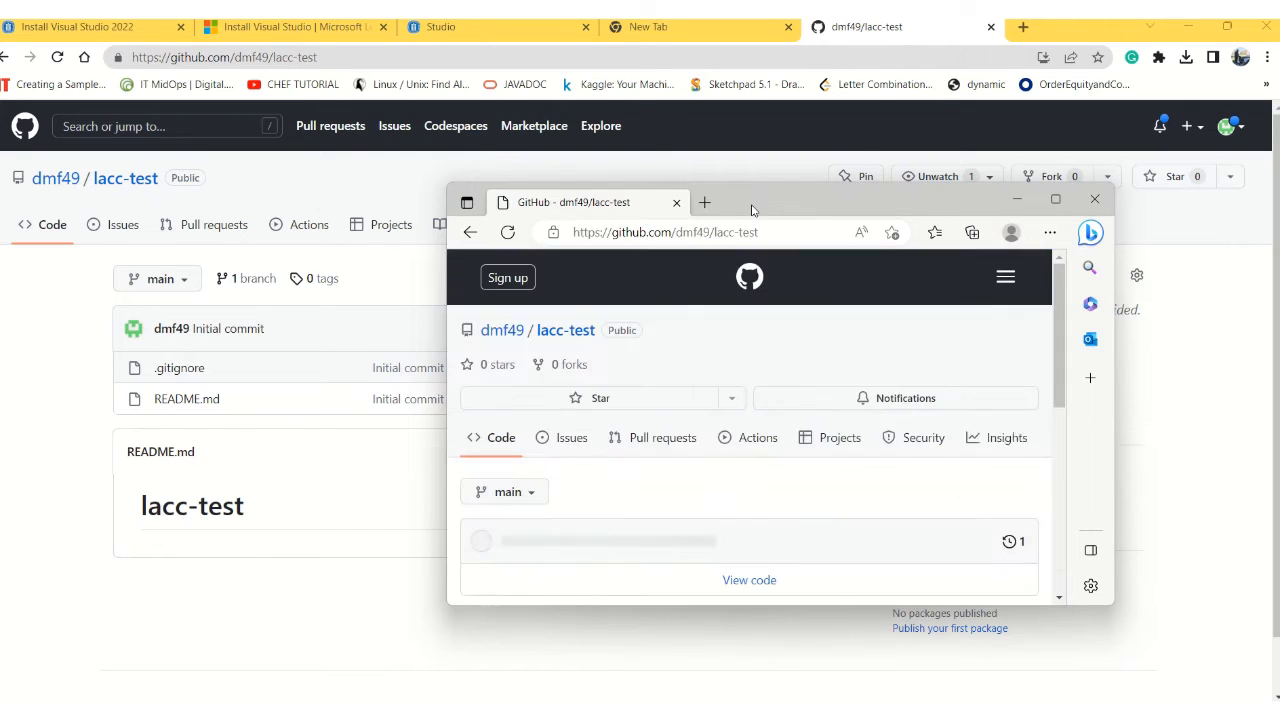
scroll(684, 380, down, 2)
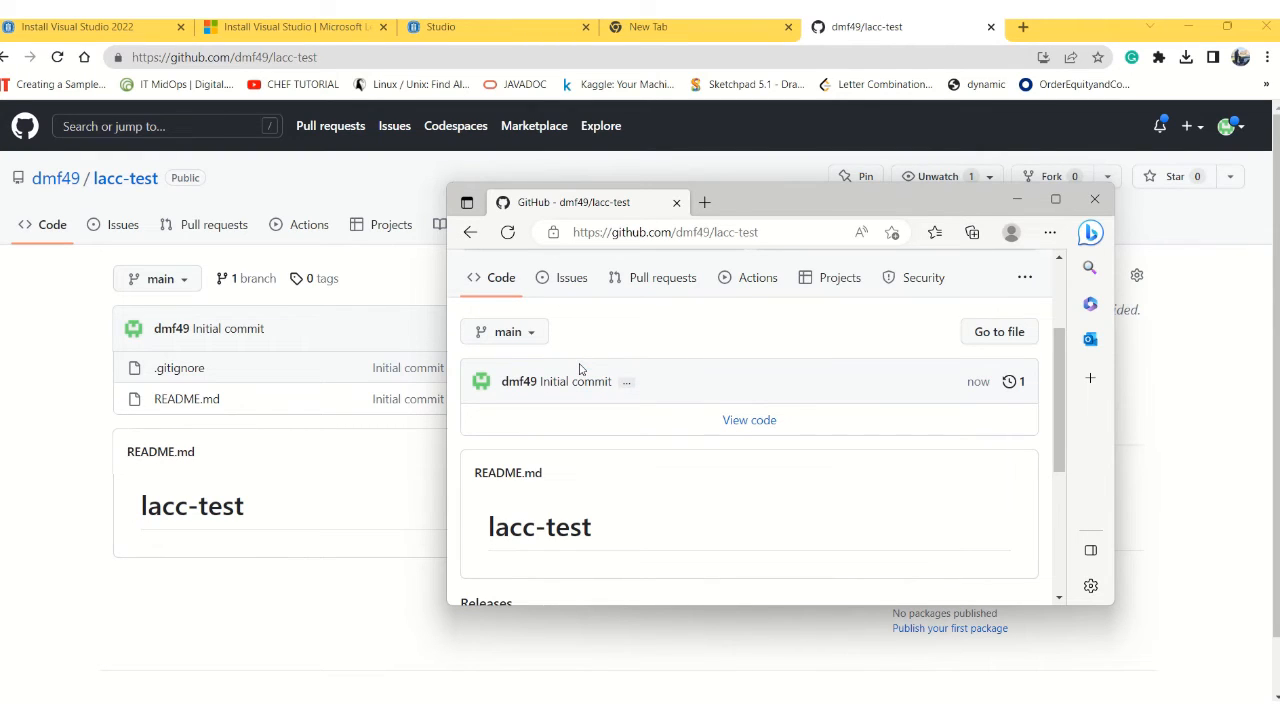
scroll(580, 369, down, 1)
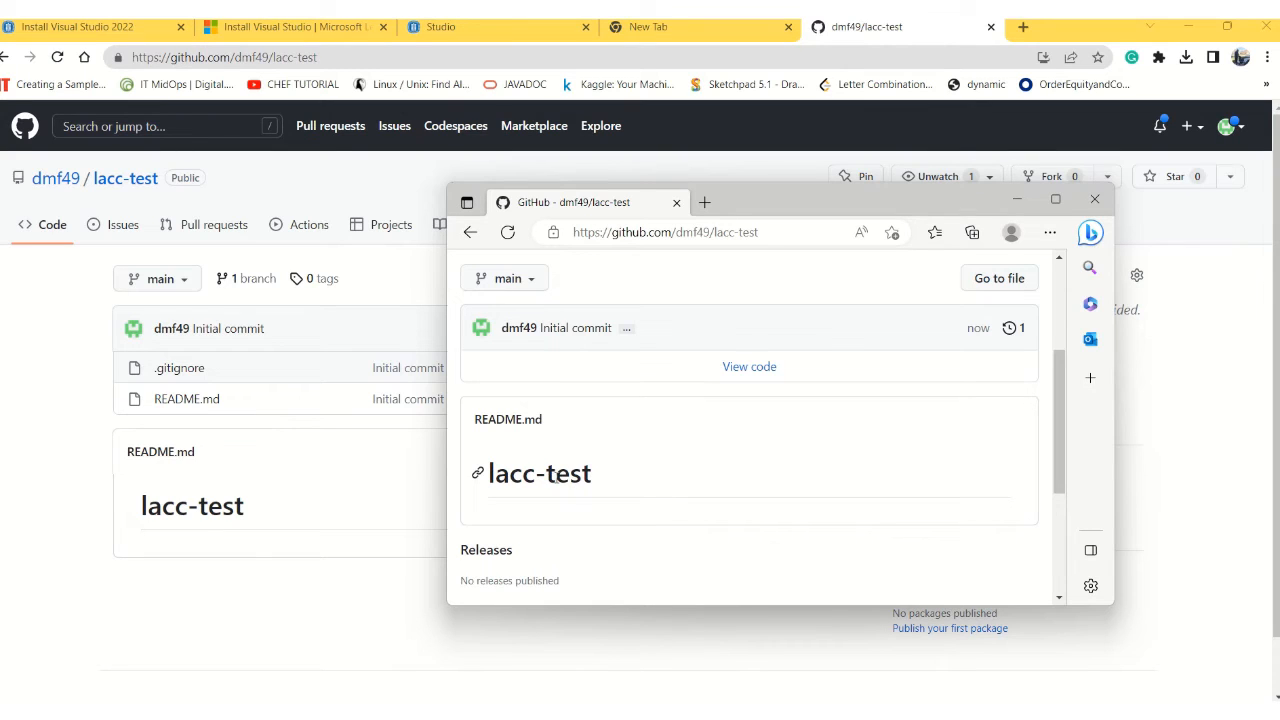
scroll(560, 476, up, 2)
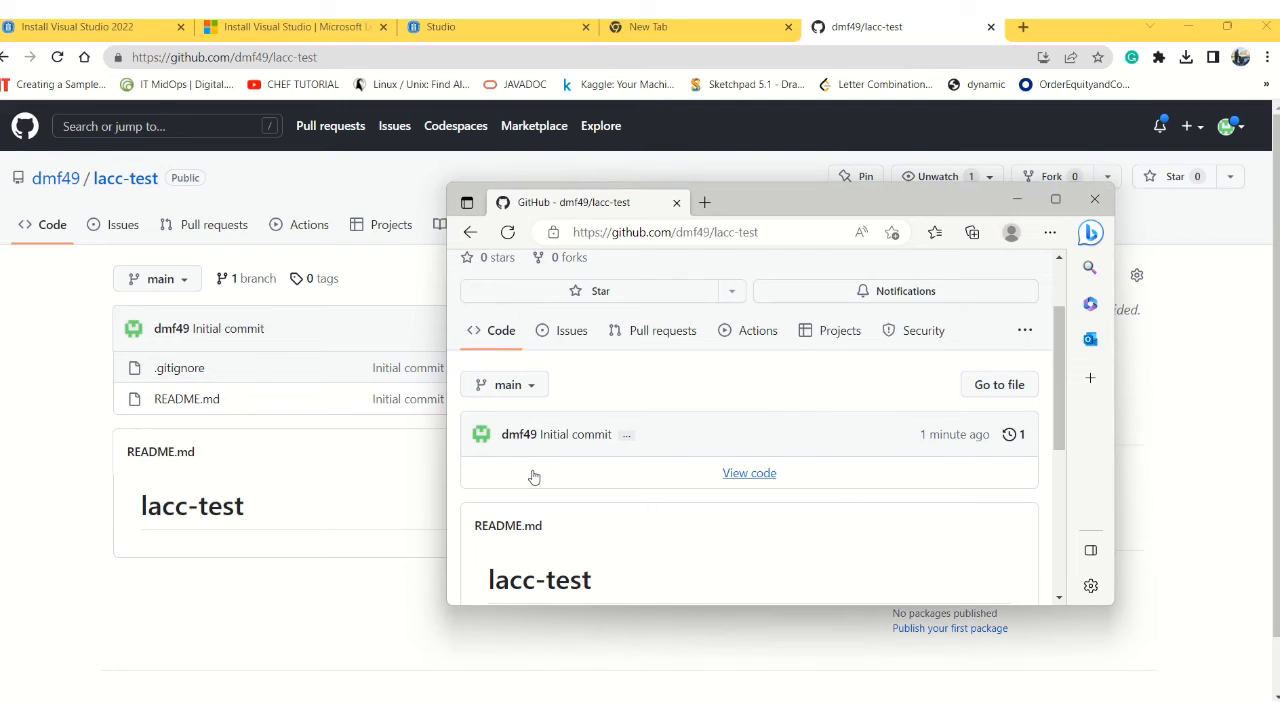
click(1017, 202)
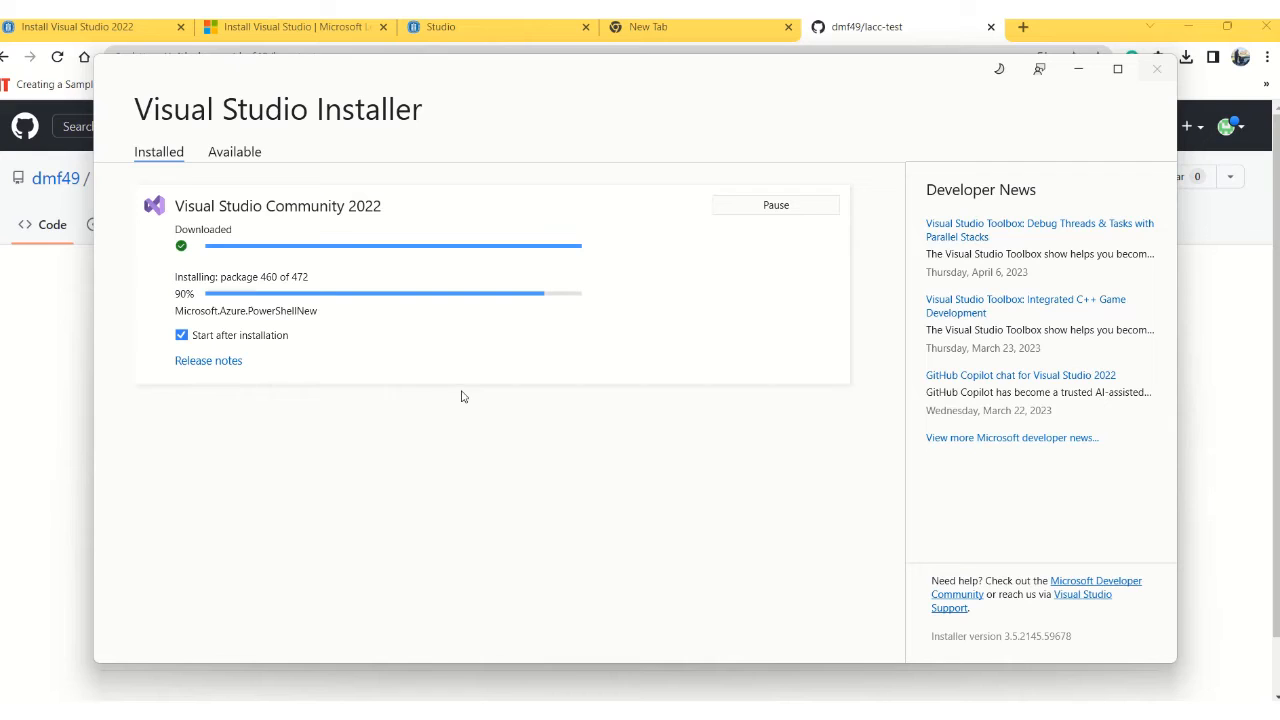
- Return to Chrome and bring up the Install Visual Studio 2022 assignment page
click(14, 390)
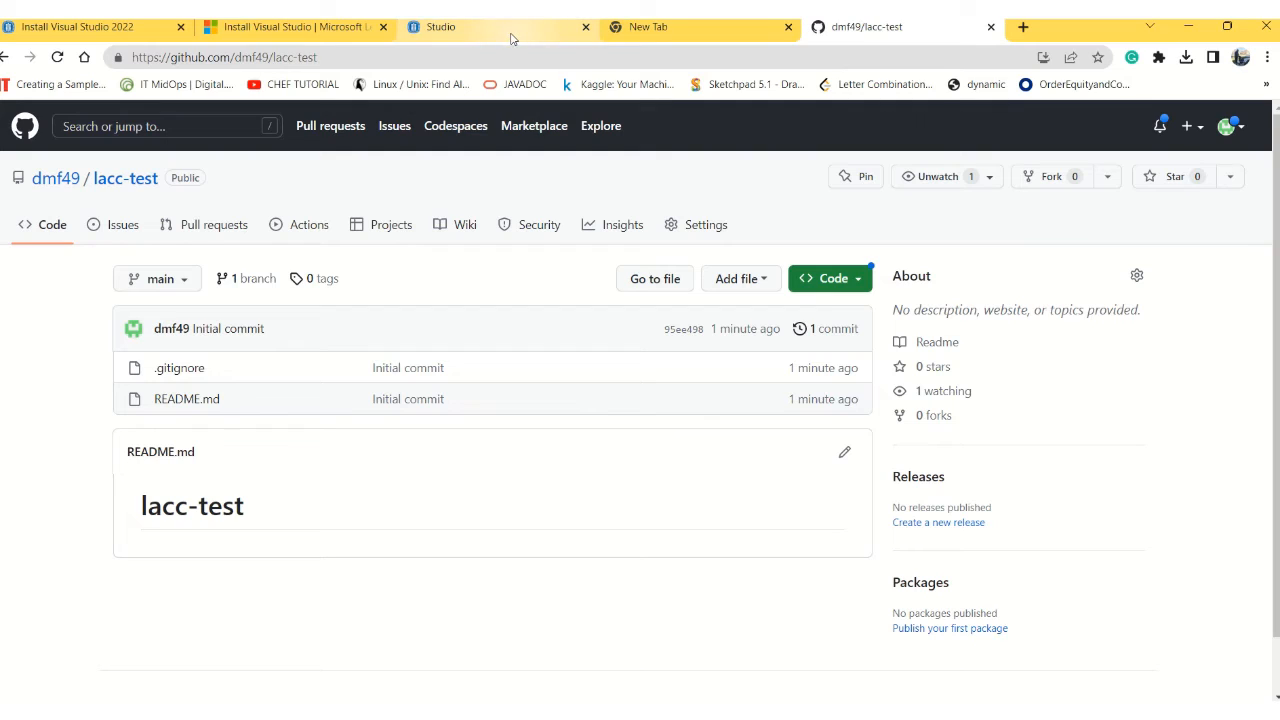
mouse_move(511, 37)
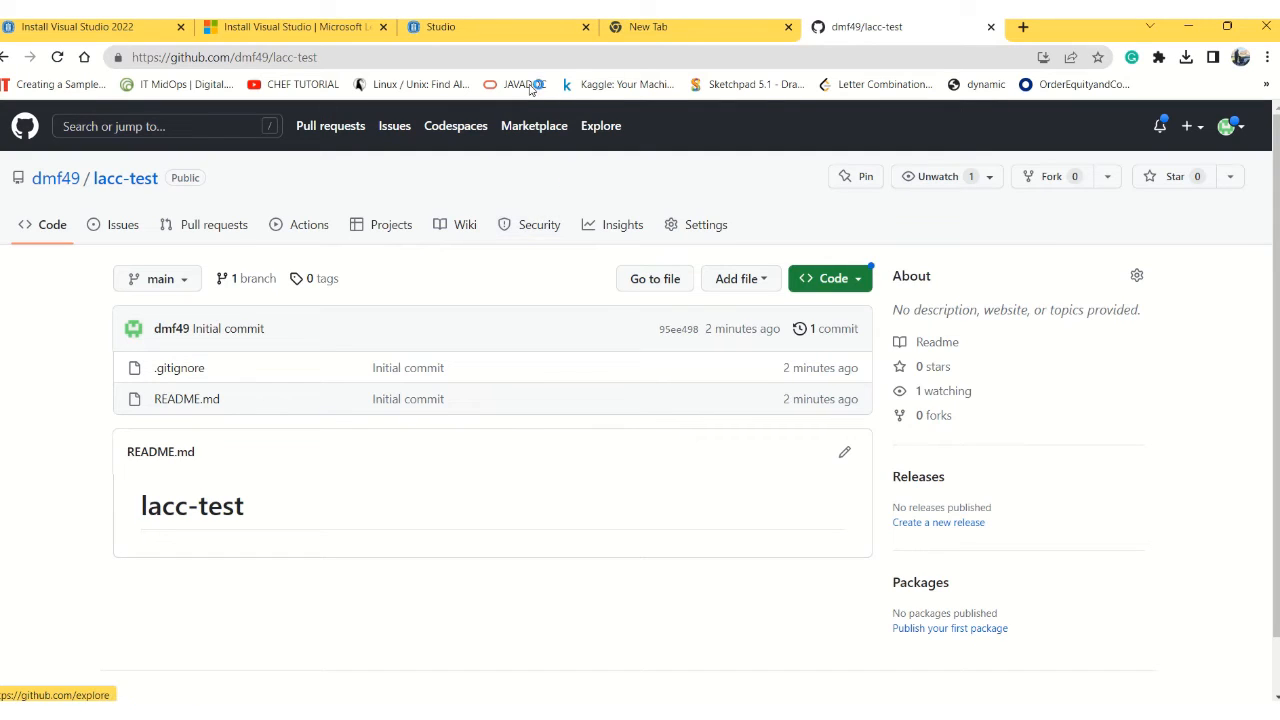
click(140, 35)
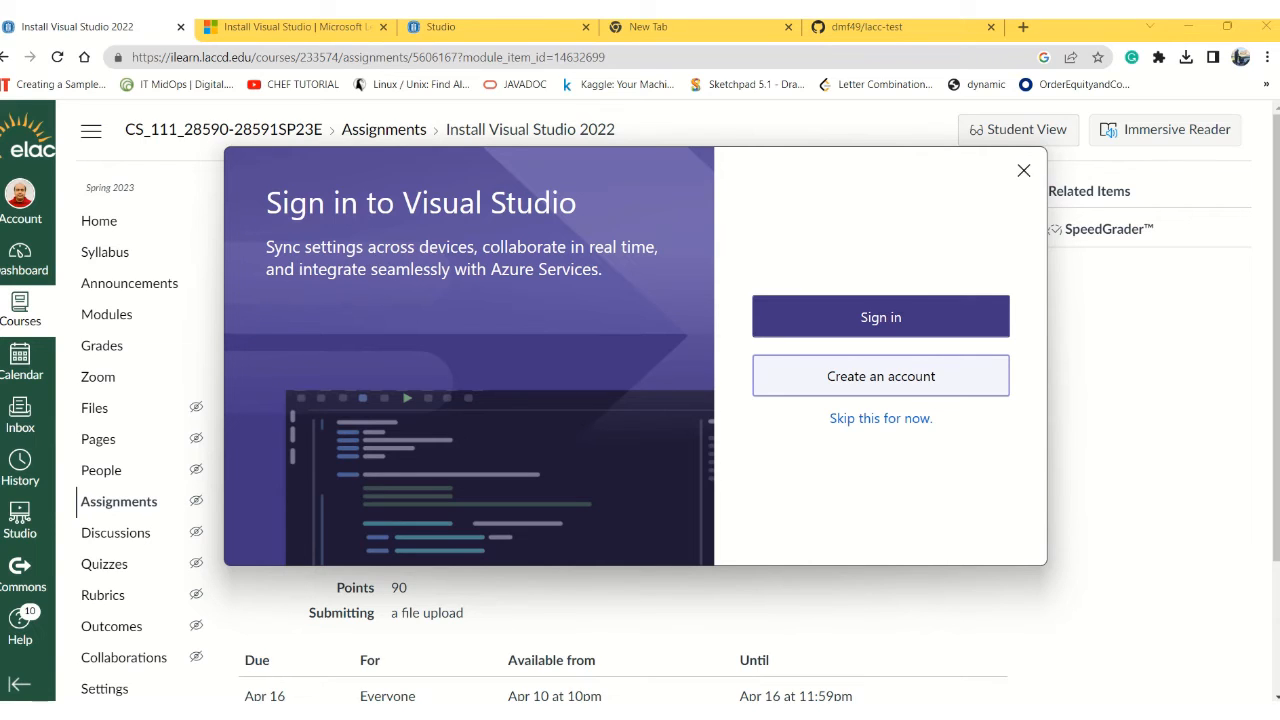
- Check the Visual Studio Installer and skip signing in to Visual Studio for now
key(alt+Tab)
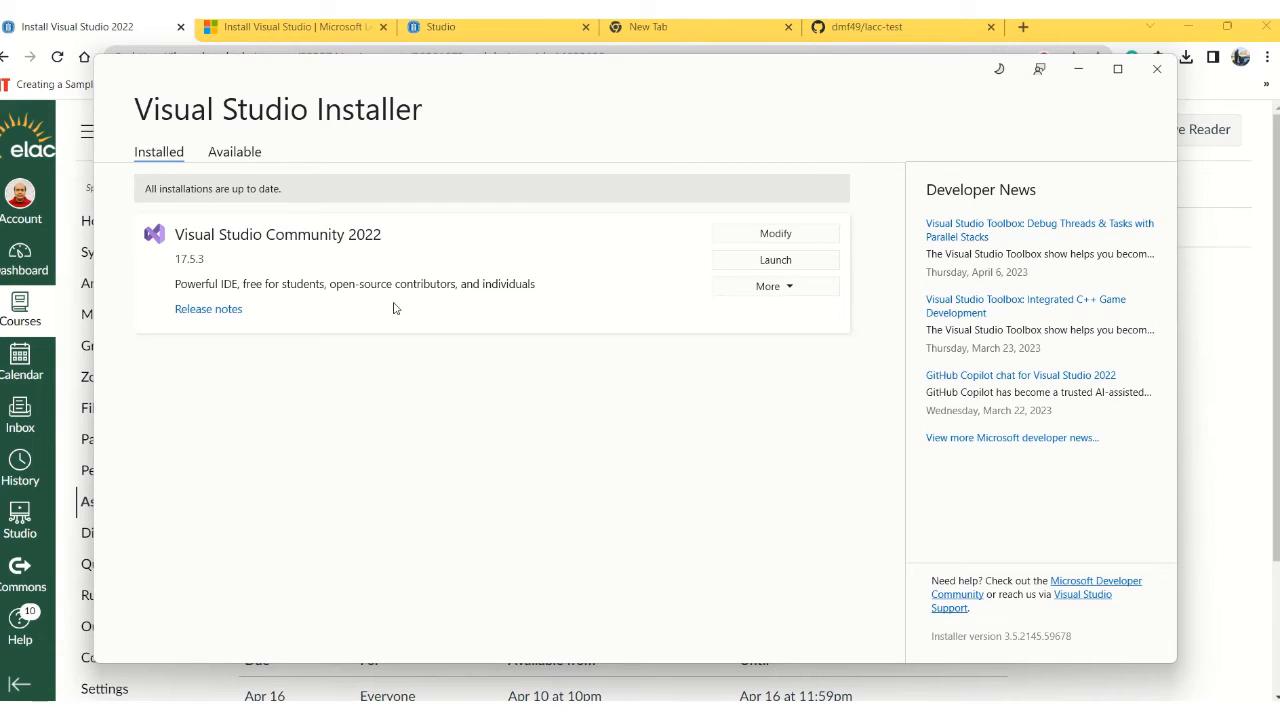
key(alt+Tab)
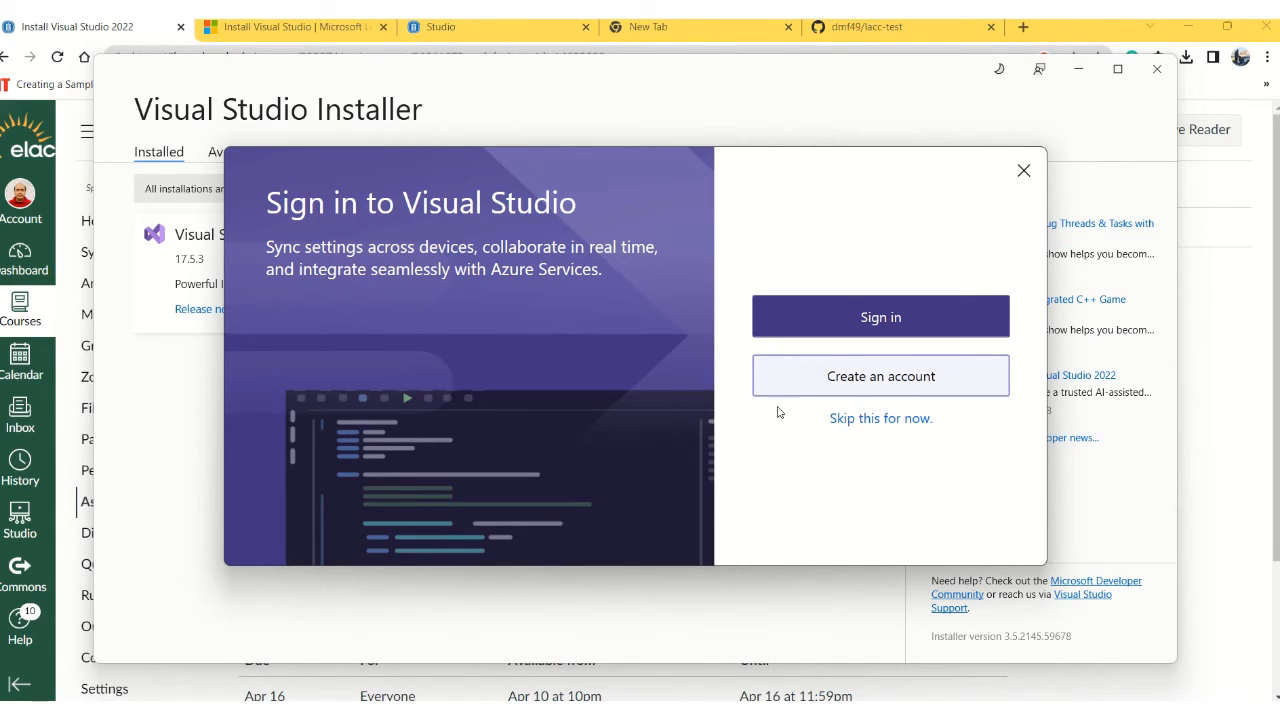
click(877, 420)
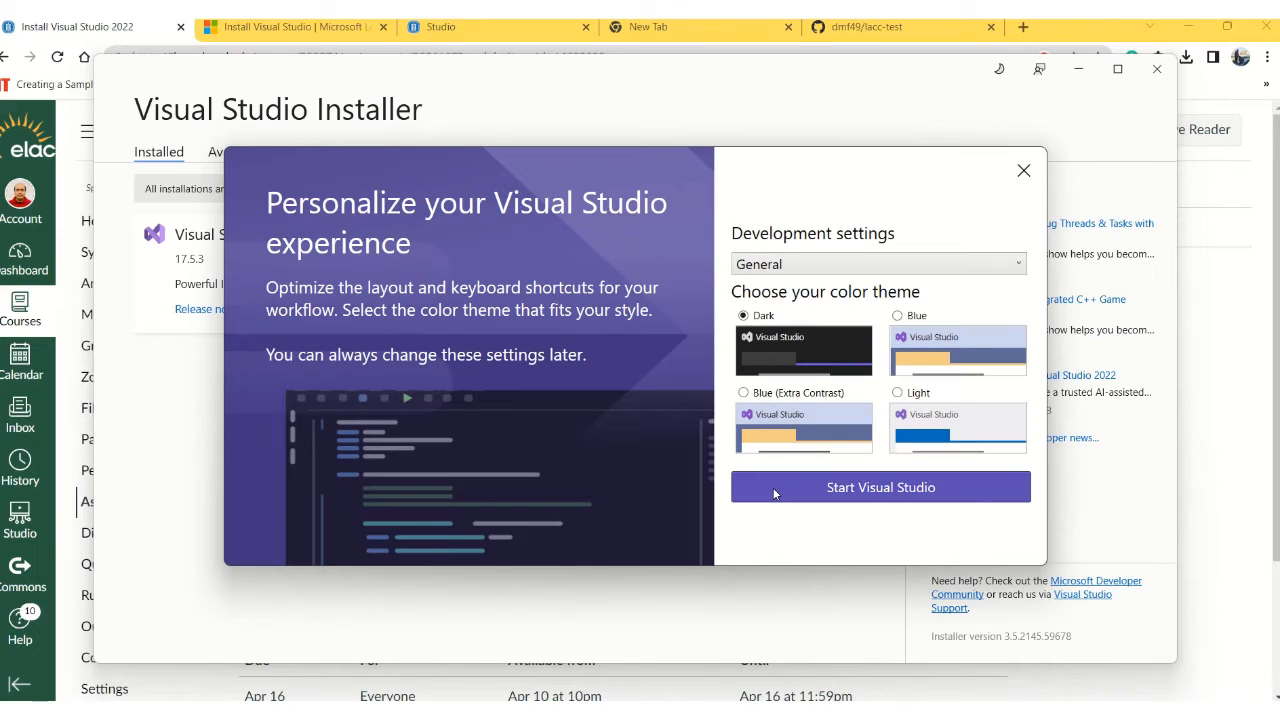
- Set the Visual Studio development settings to Visual Basic and the color theme to Blue
click(802, 266)
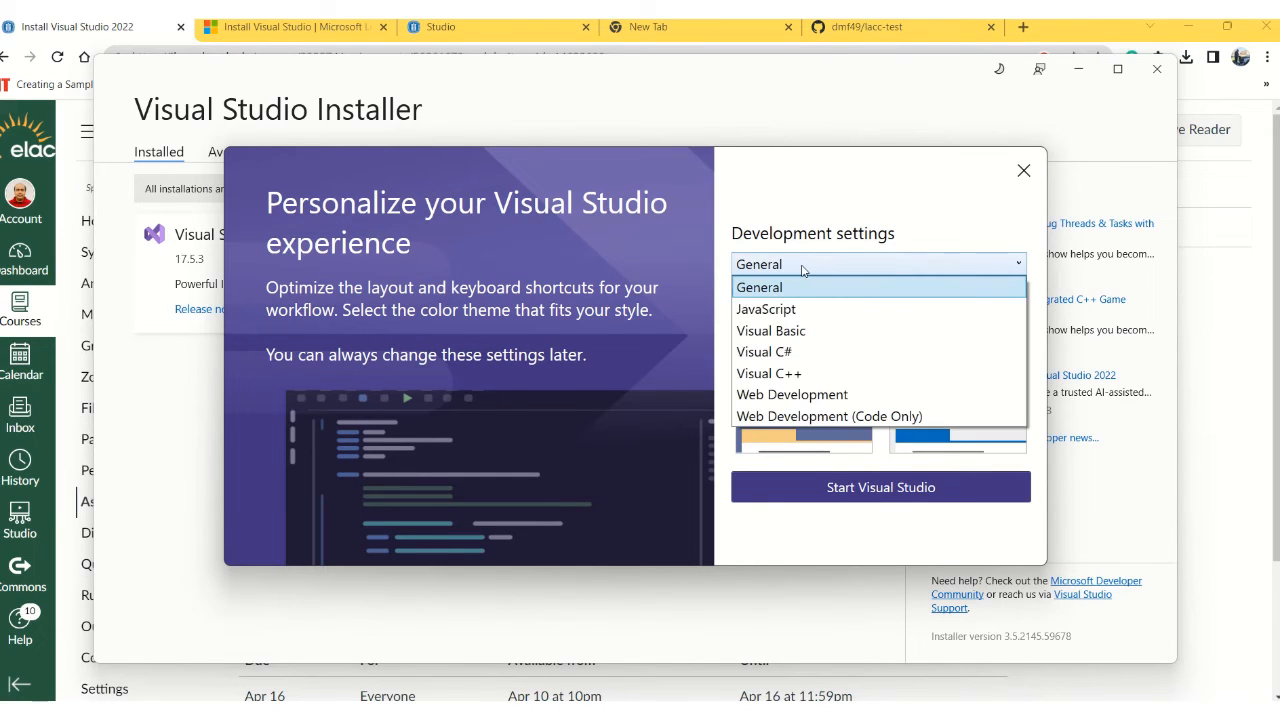
click(796, 333)
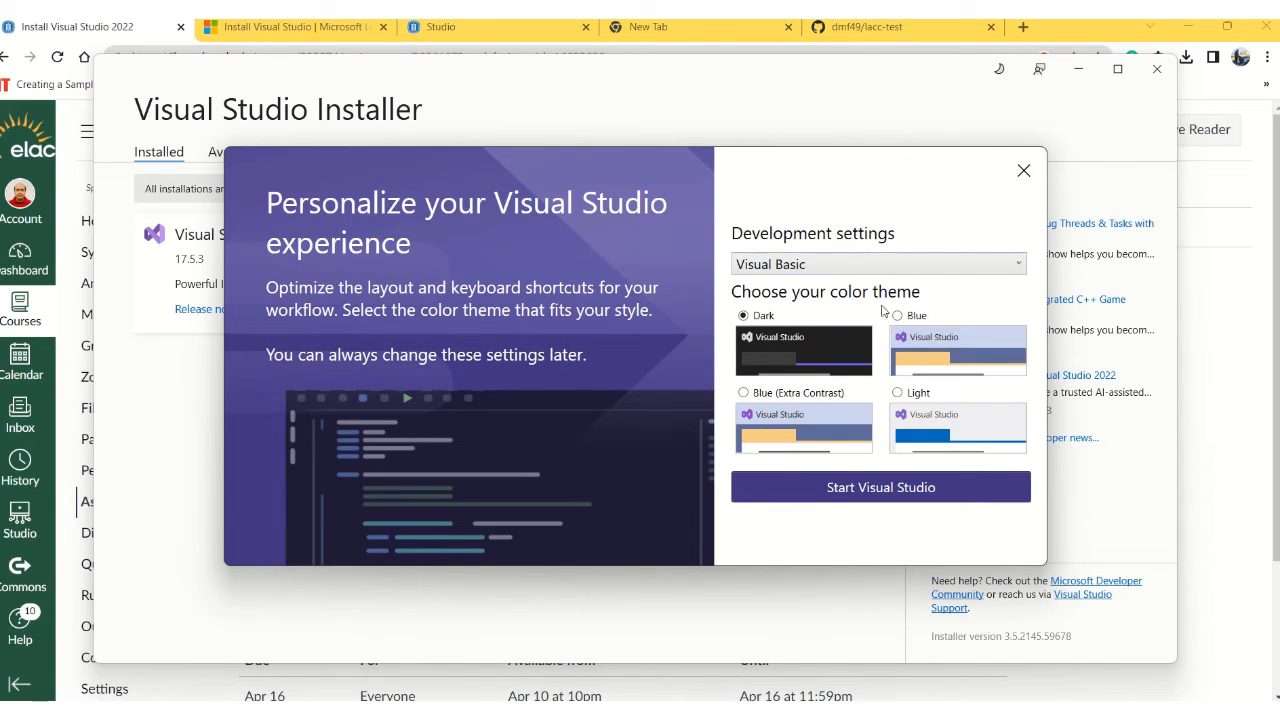
click(845, 267)
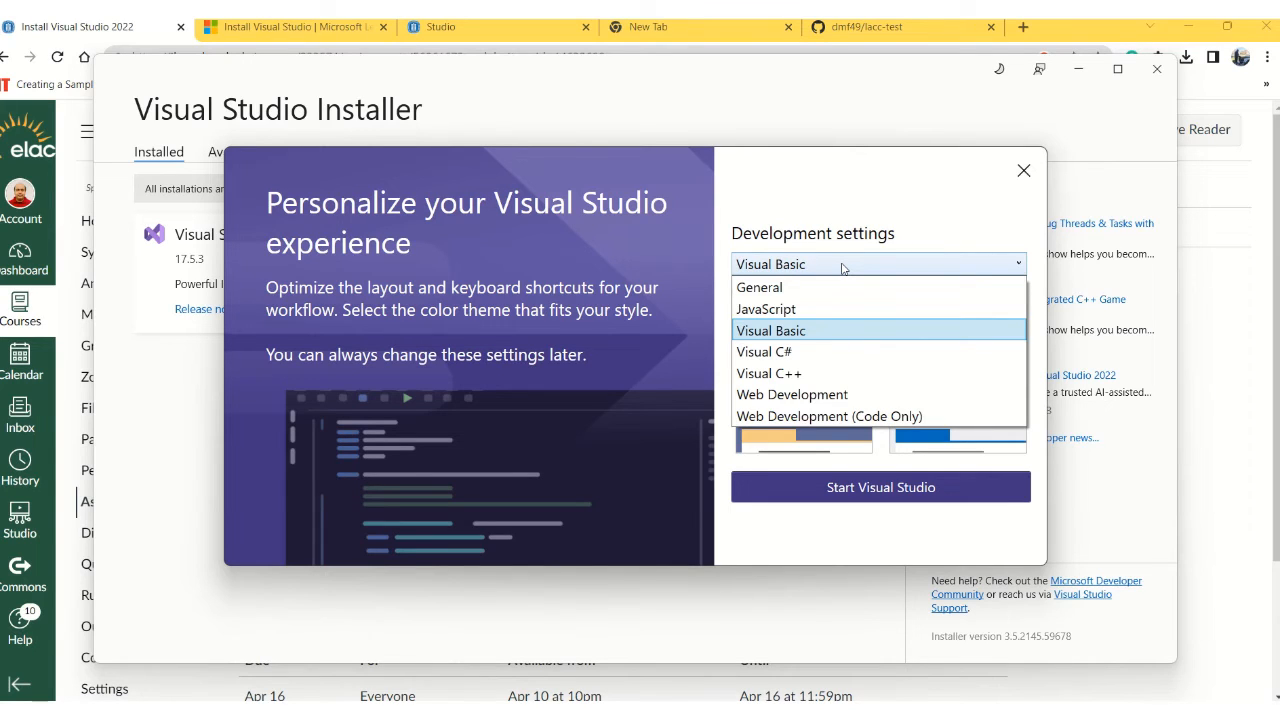
click(826, 217)
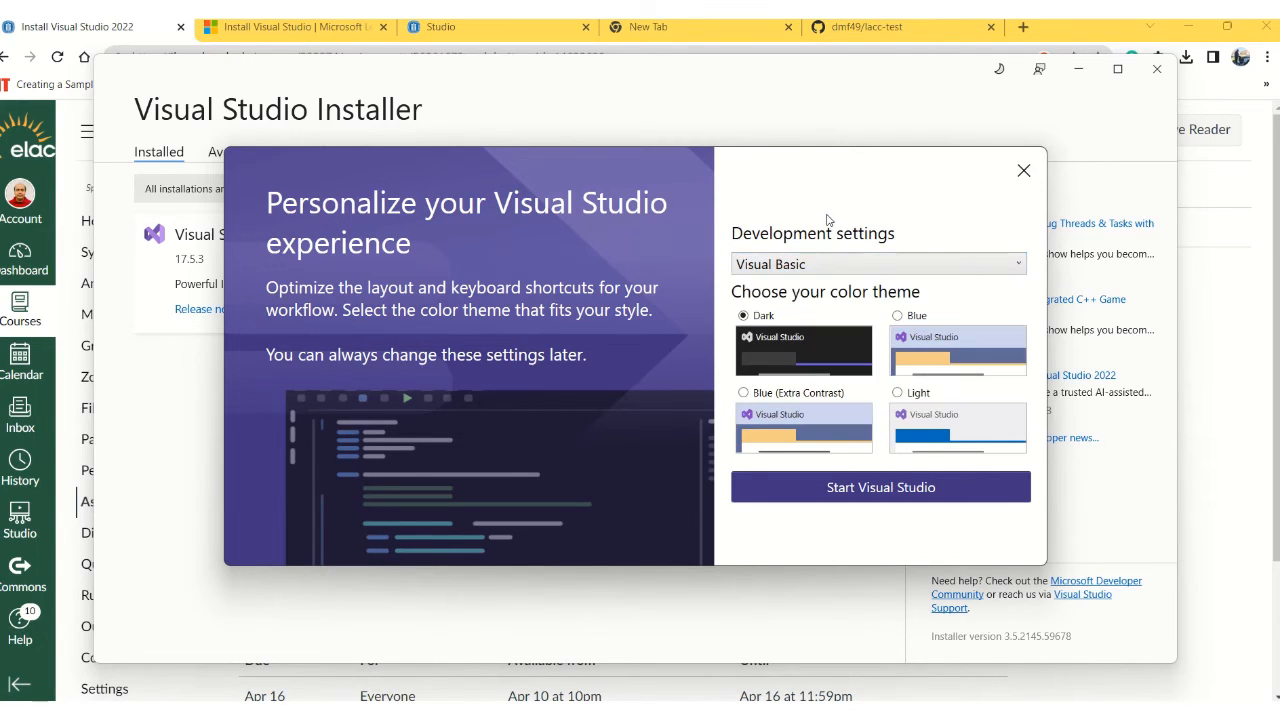
click(897, 318)
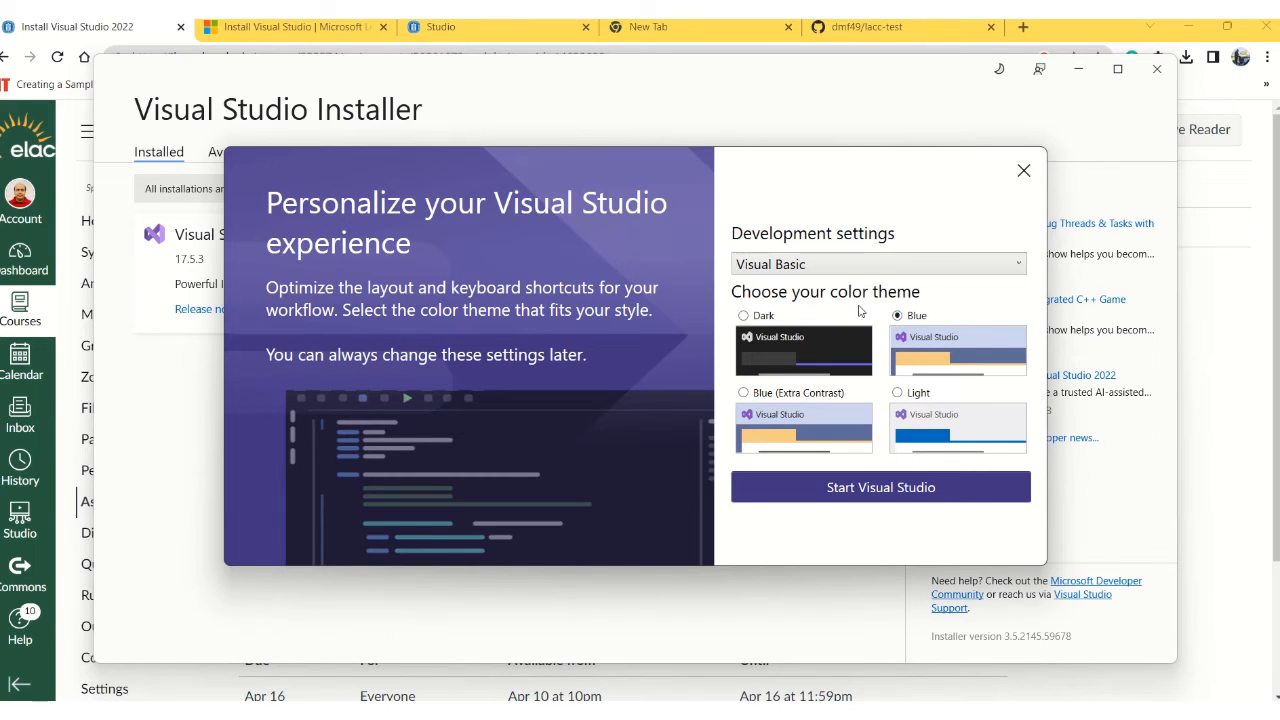
- Start Visual Studio without opening any code and close the What's New page
click(886, 490)
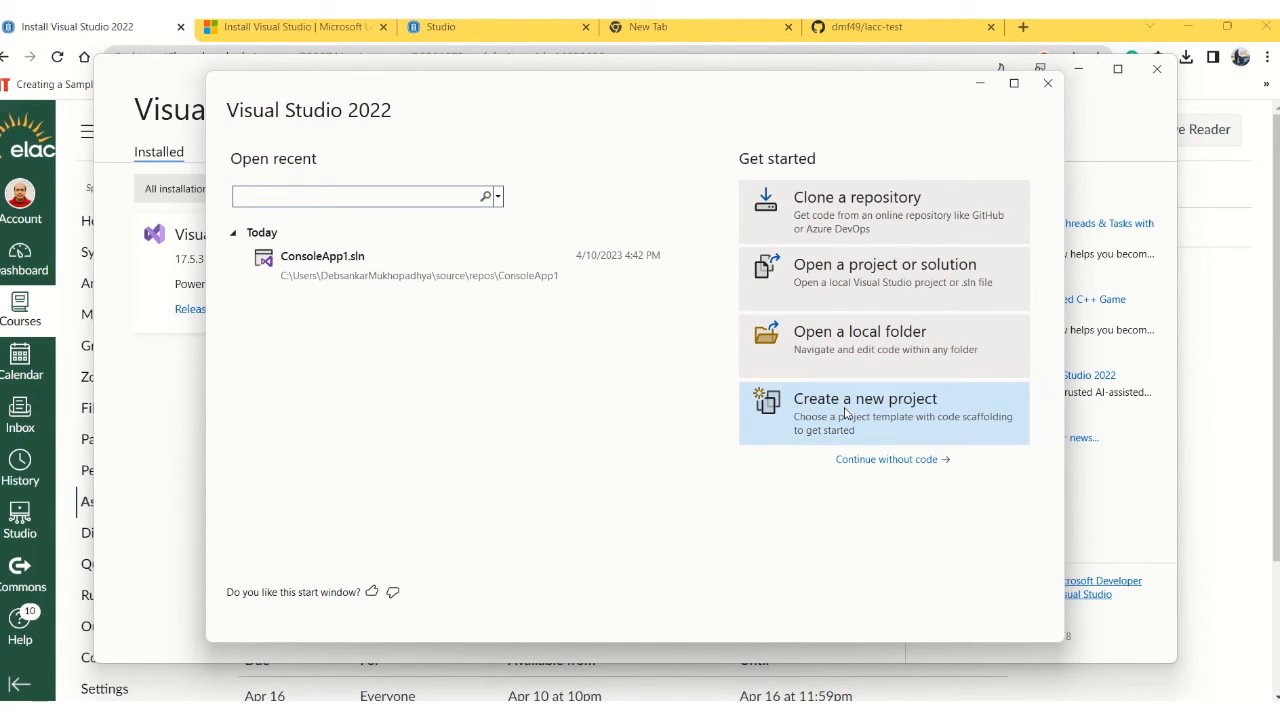
click(889, 463)
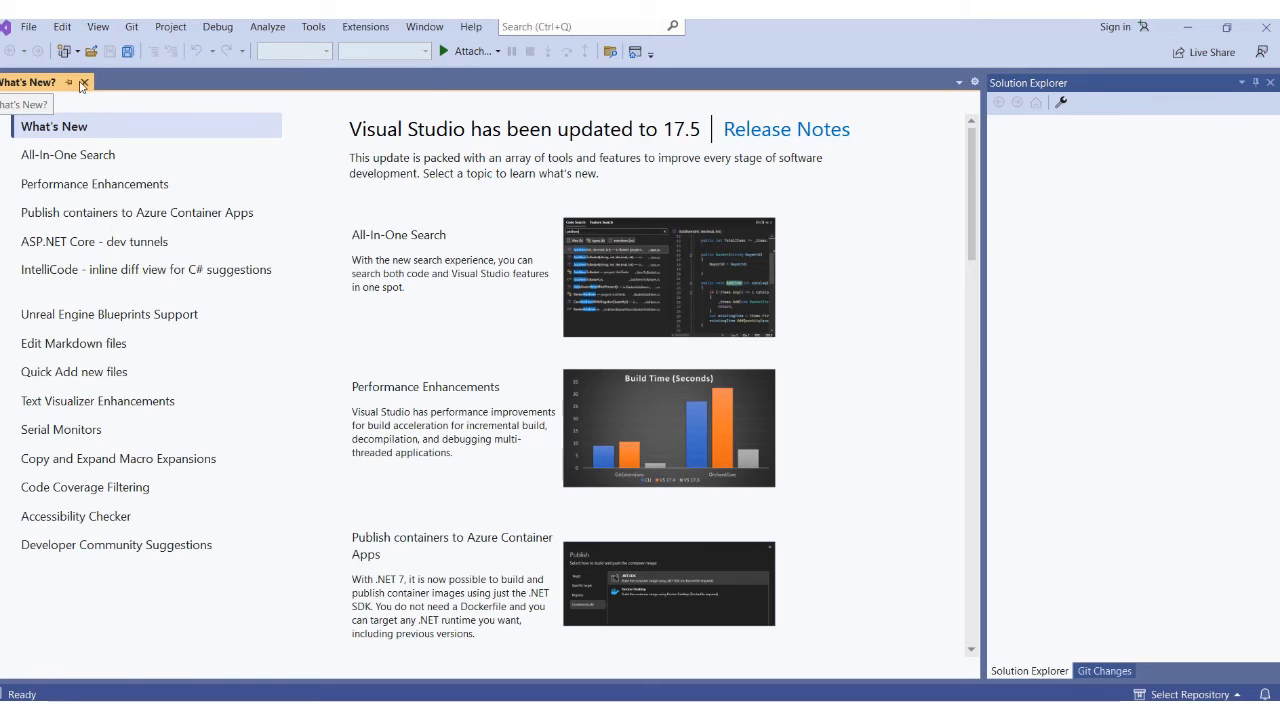
click(85, 83)
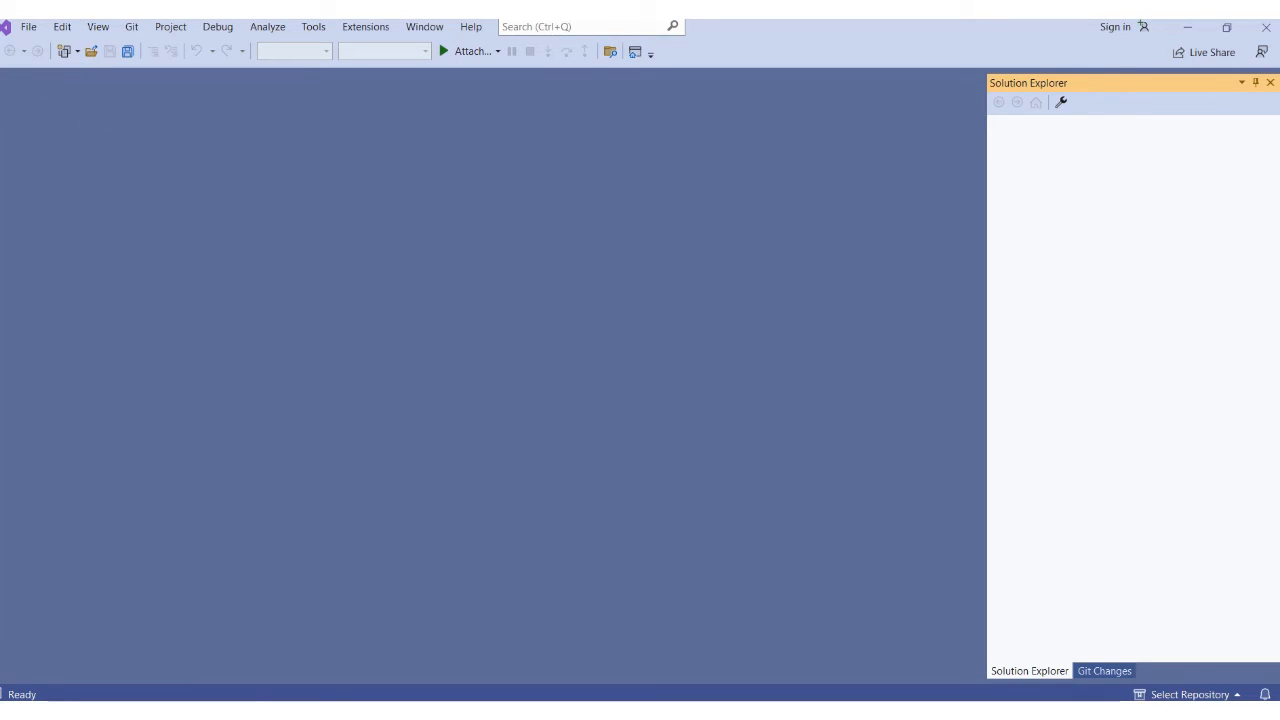
- Start a new project, searching the templates for visual basic and choosing the Visual Basic Console App
click(29, 27)
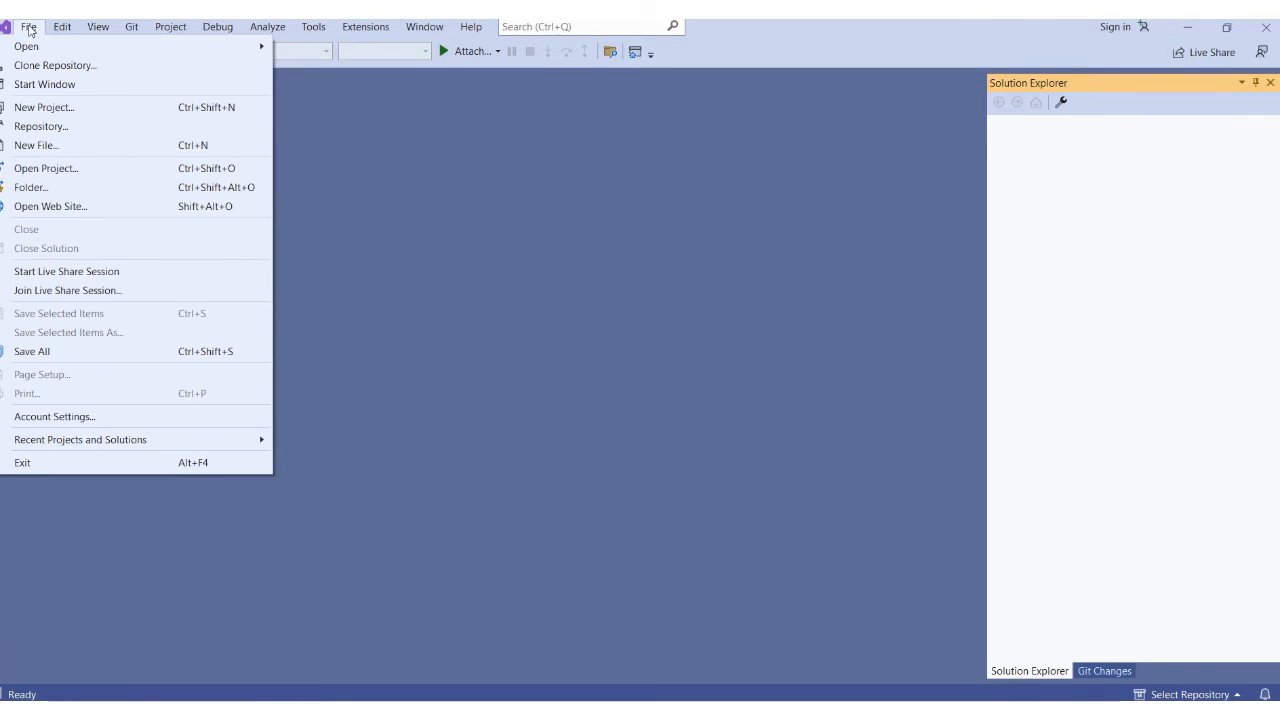
click(40, 107)
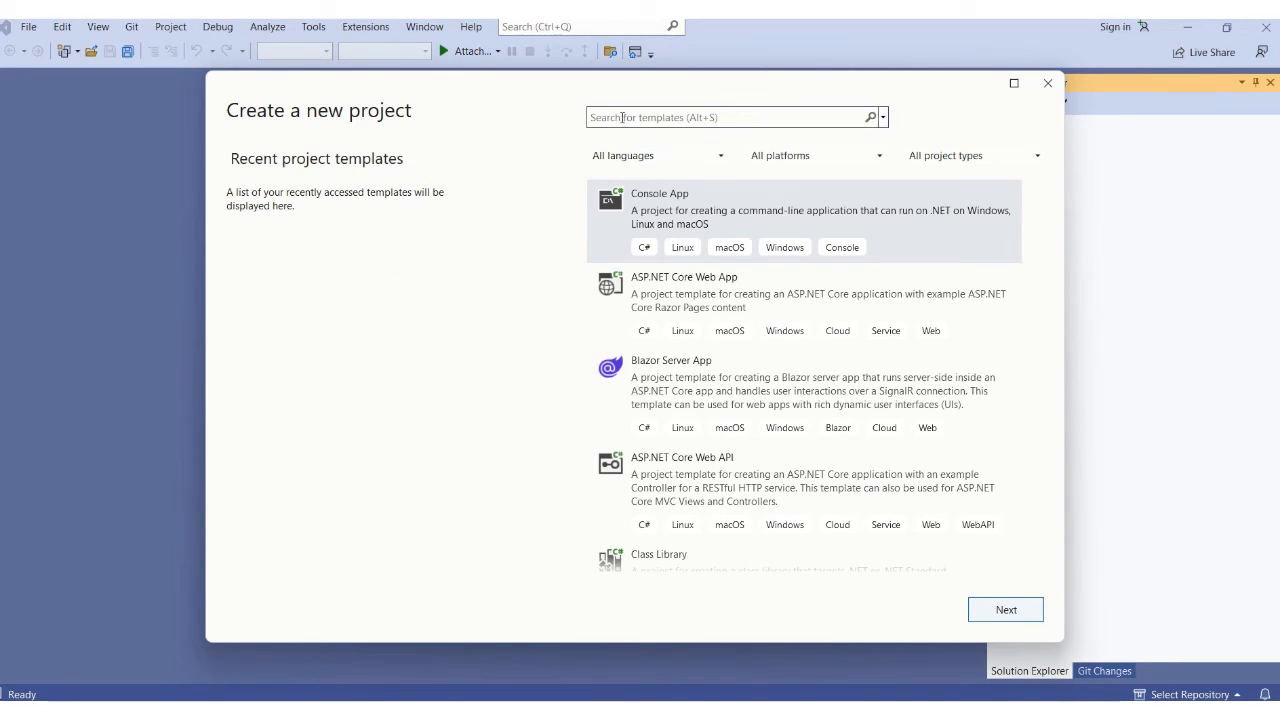
click(622, 117)
text(visual bas)
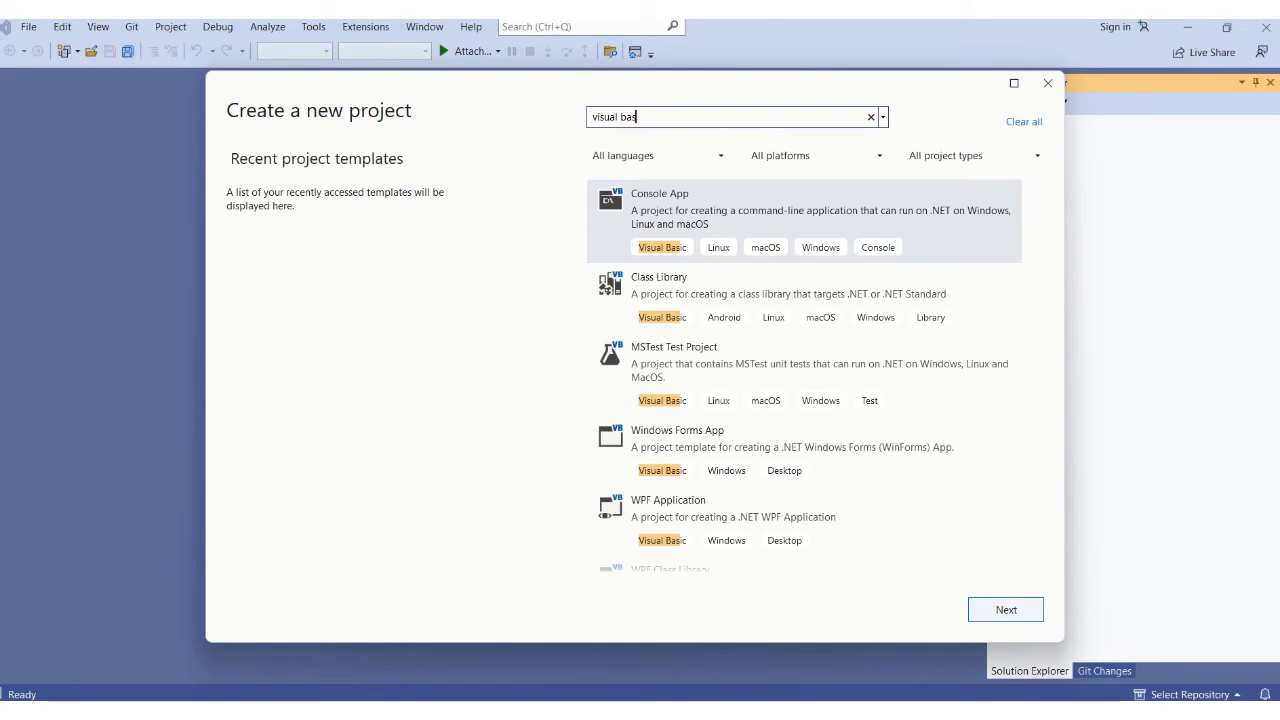
text(ic)
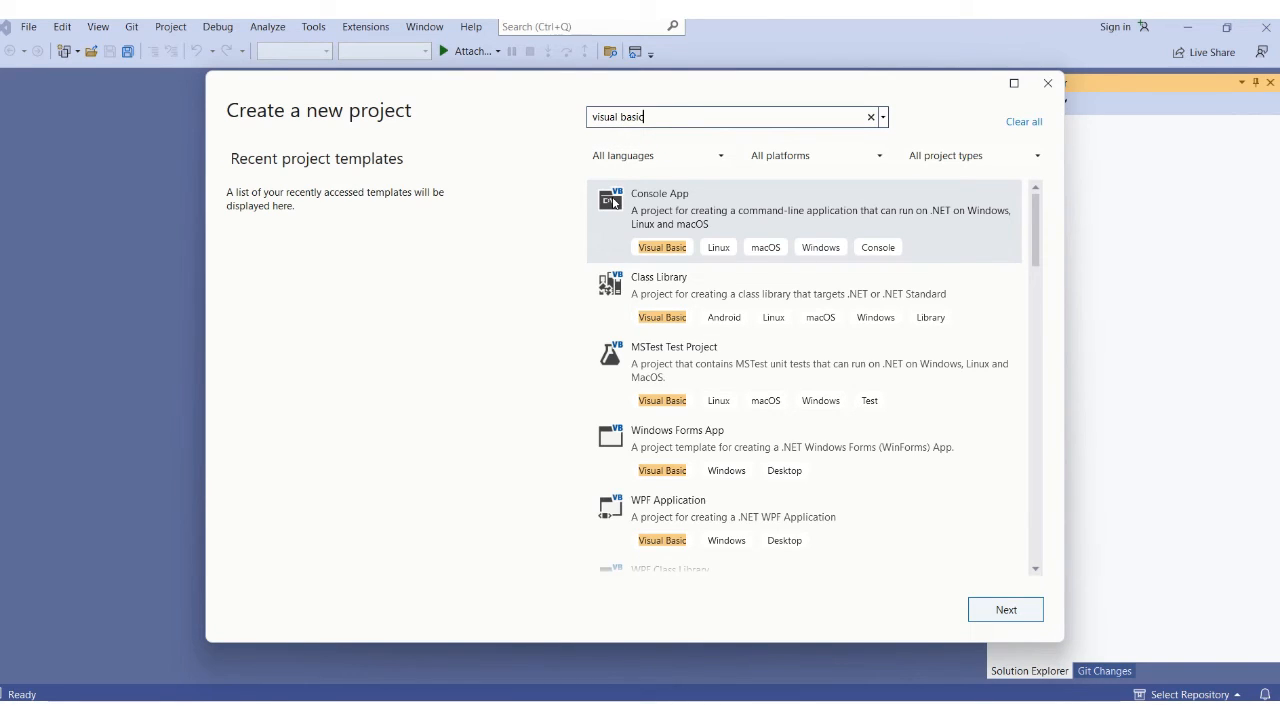
click(657, 251)
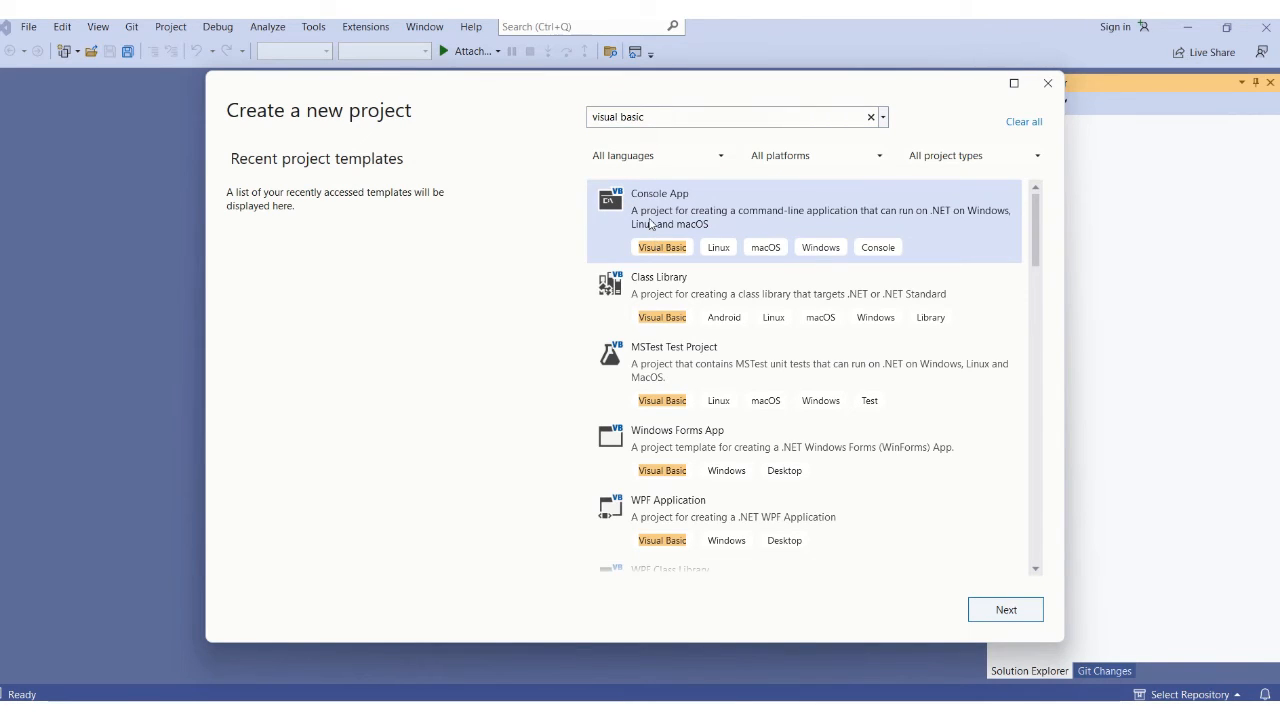
double_click(650, 224)
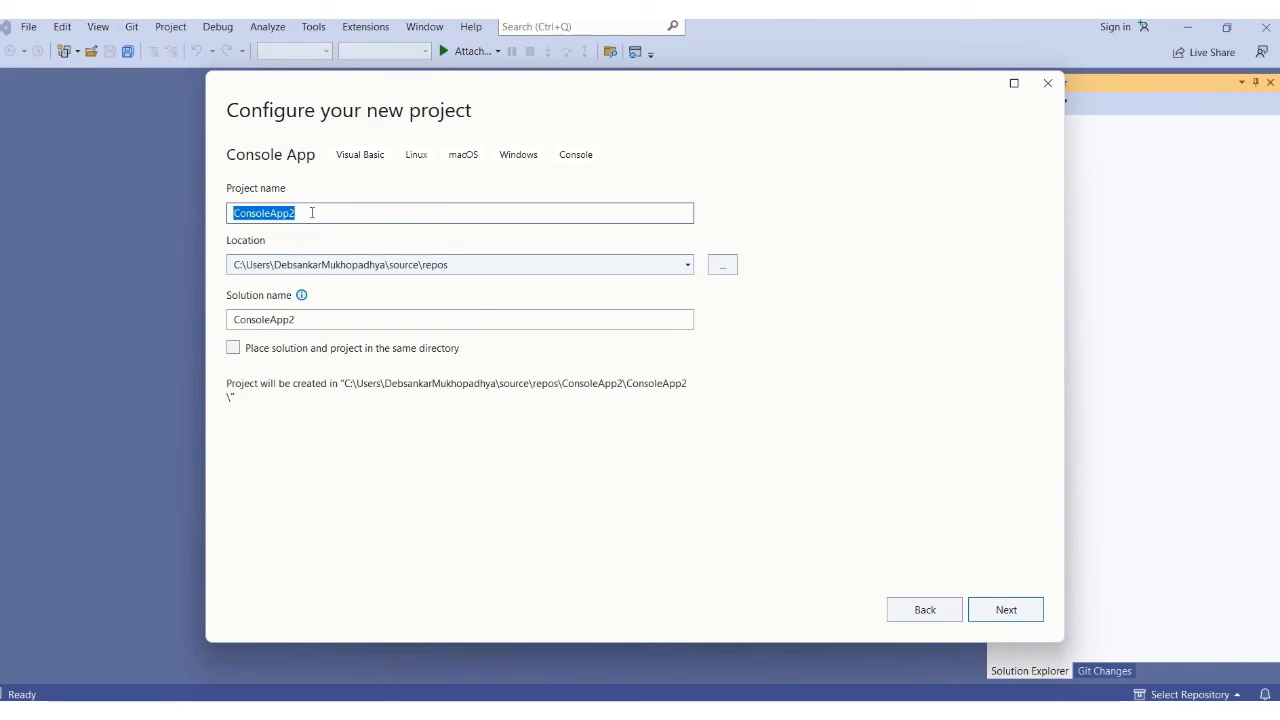
- Name the project lacc-hello-world and create it with the .NET 6.0 (Long Term Support) framework
text(la)
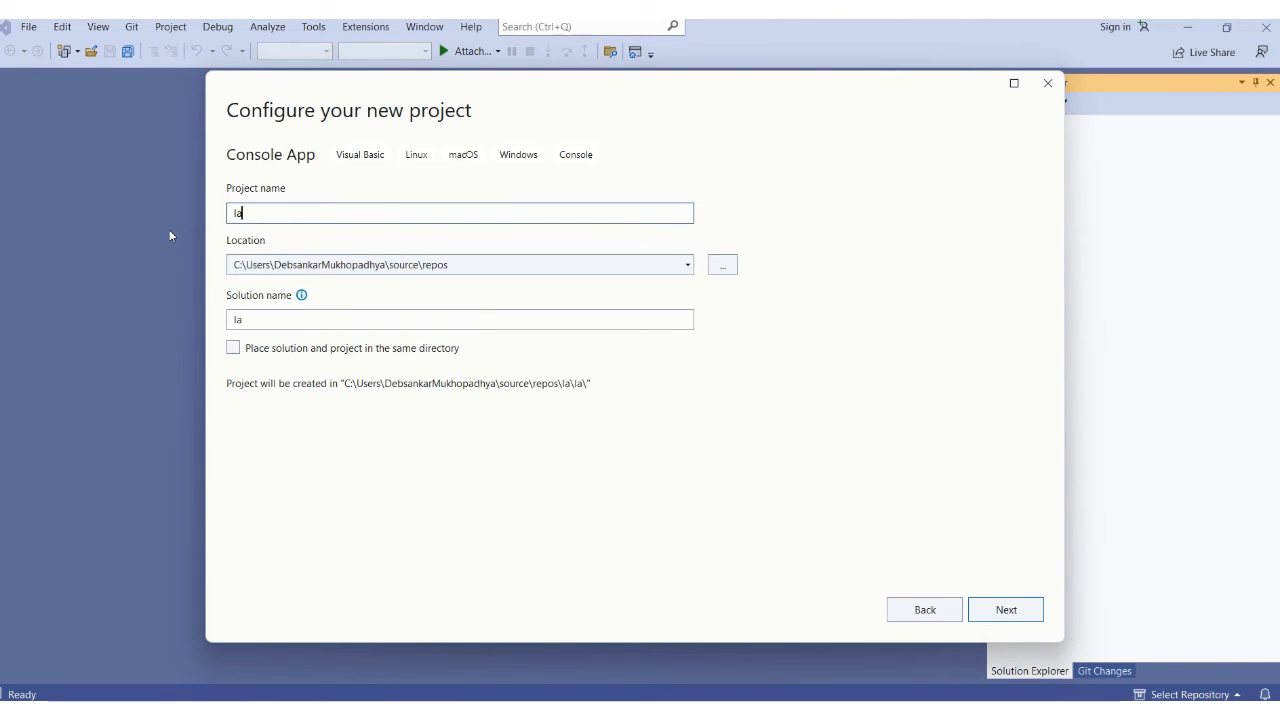
text(cc-hello-world)
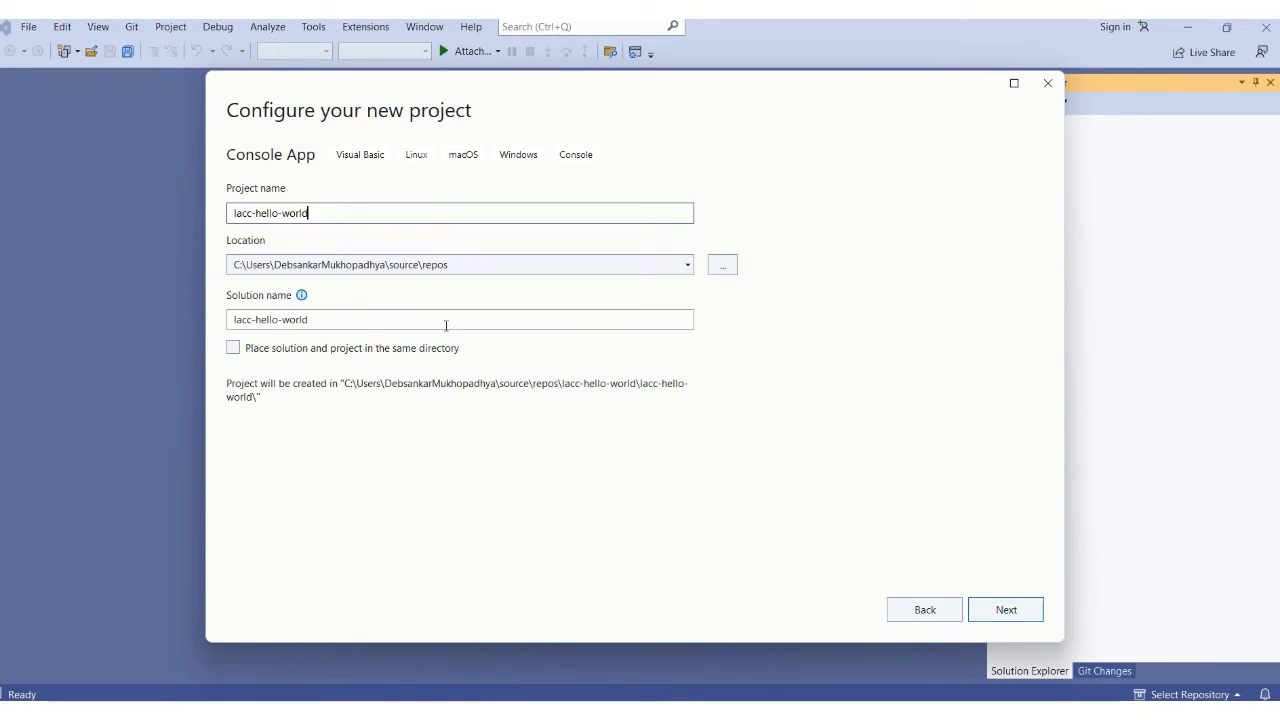
click(1005, 610)
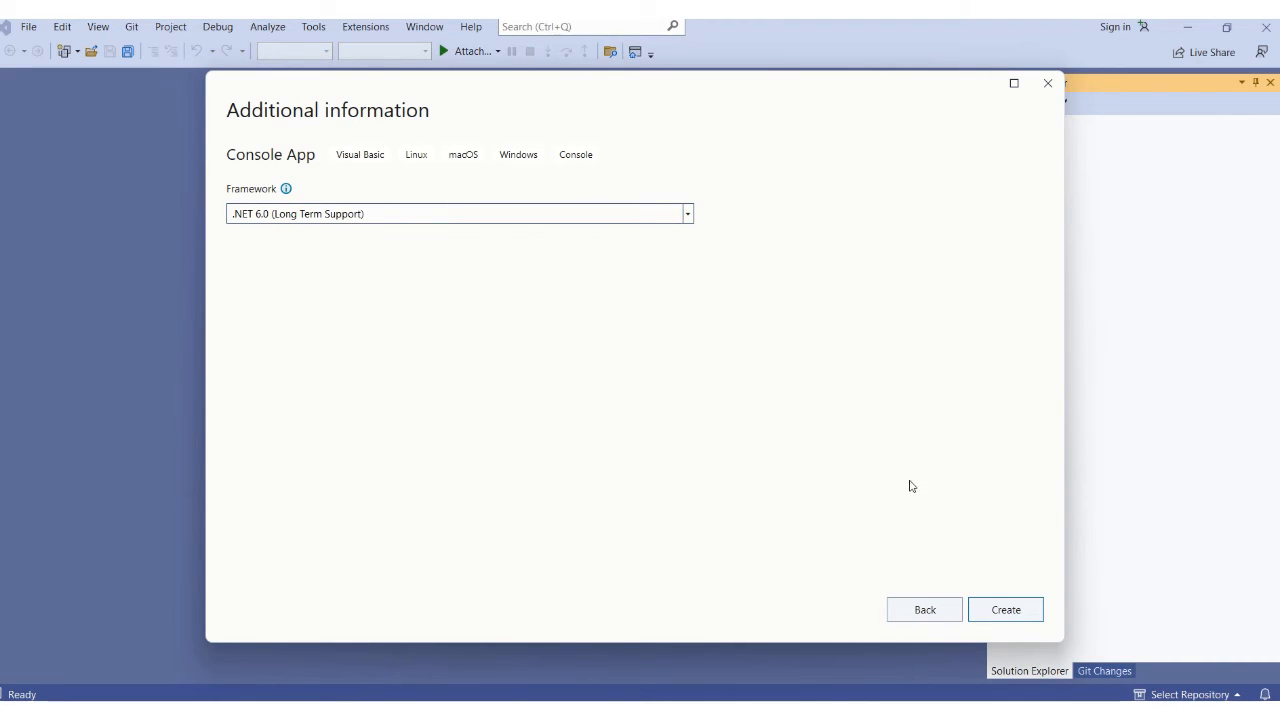
click(1000, 617)
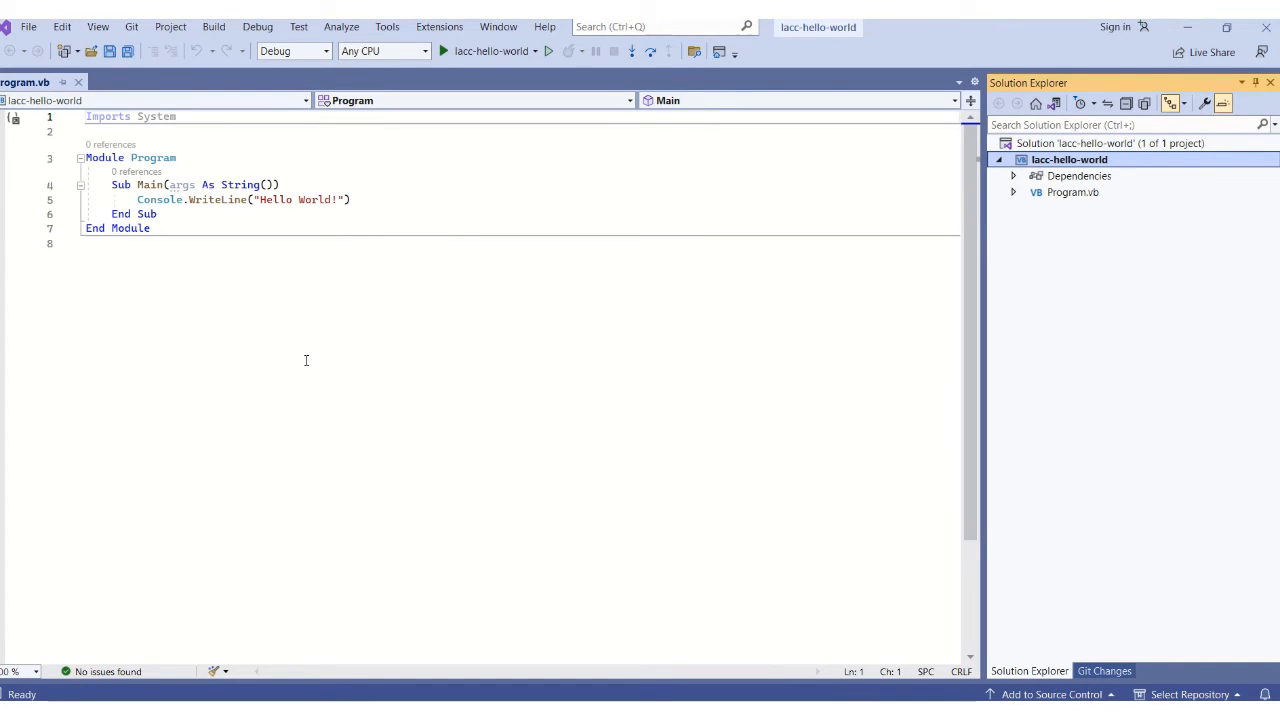
click(220, 322)
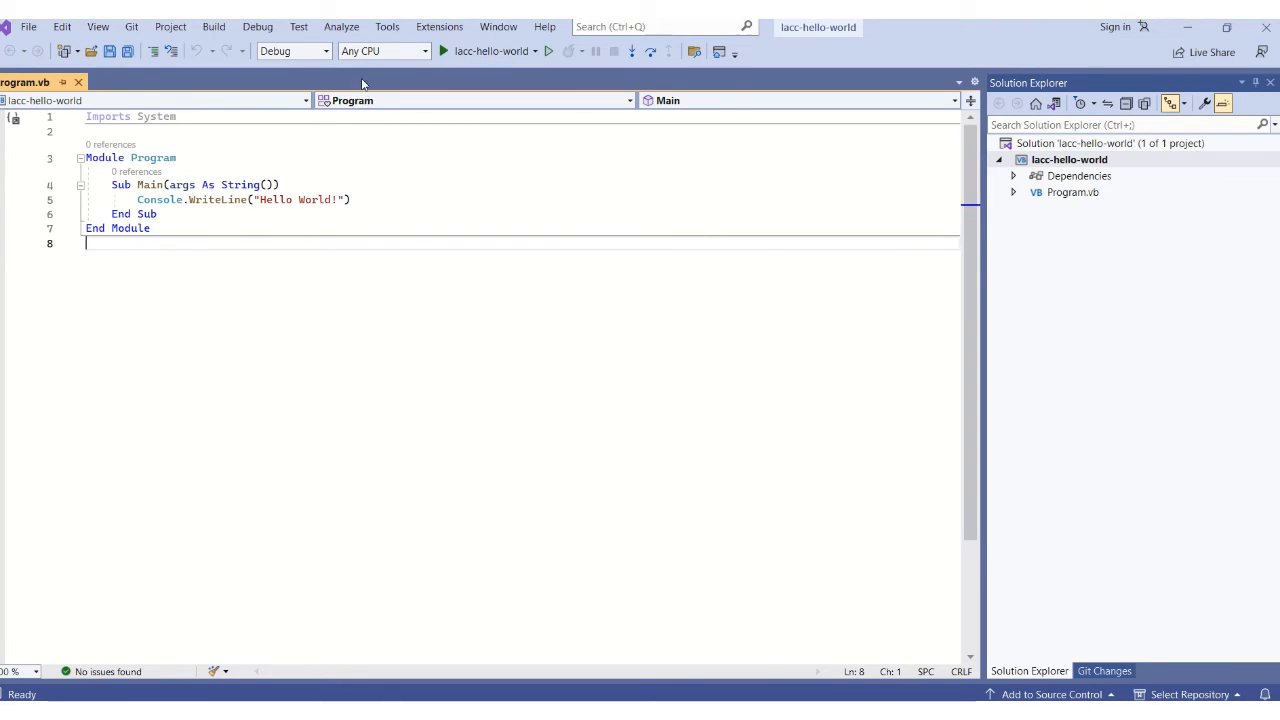
- Run the lacc-hello-world program in the Debug configuration for Any CPU and close its console window
click(325, 52)
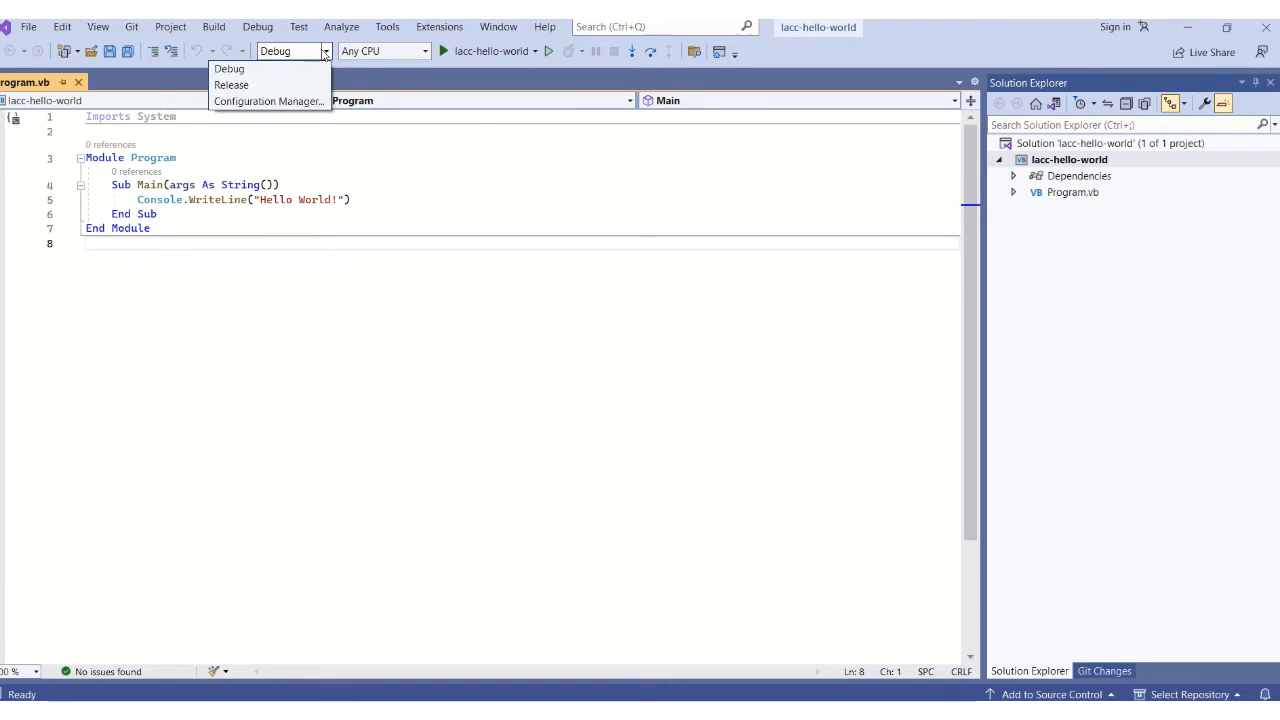
click(325, 52)
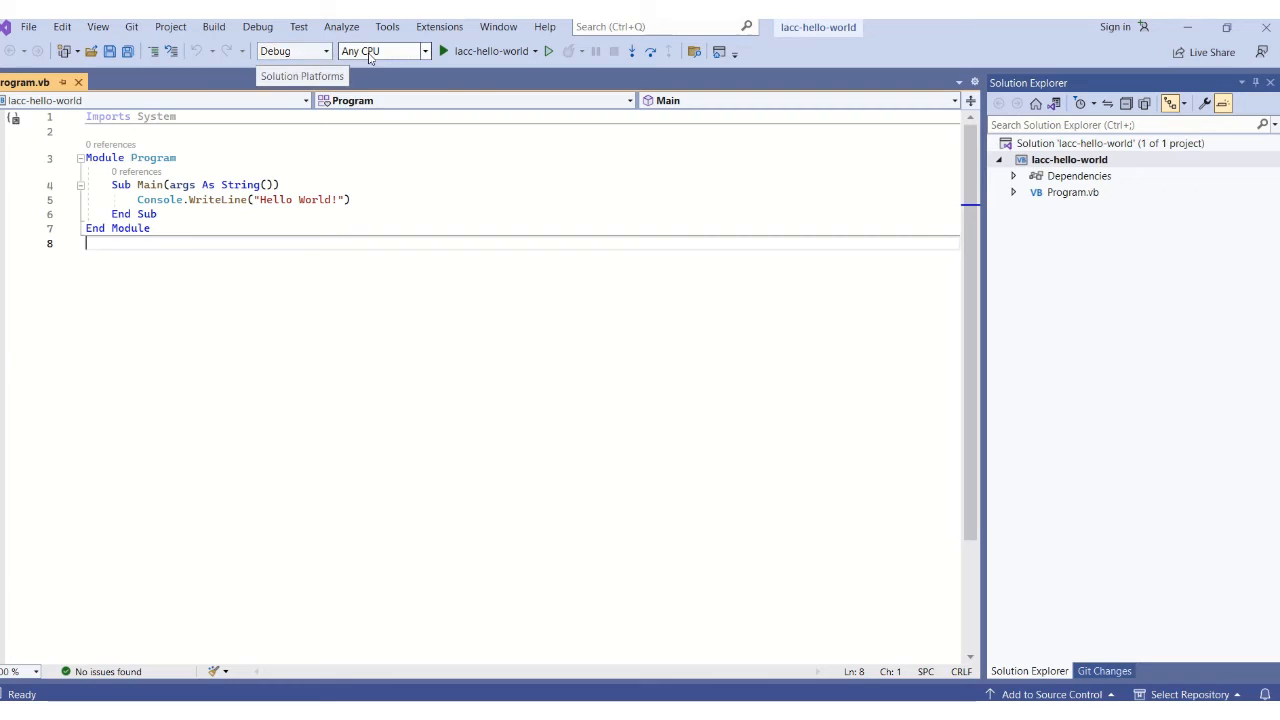
click(446, 52)
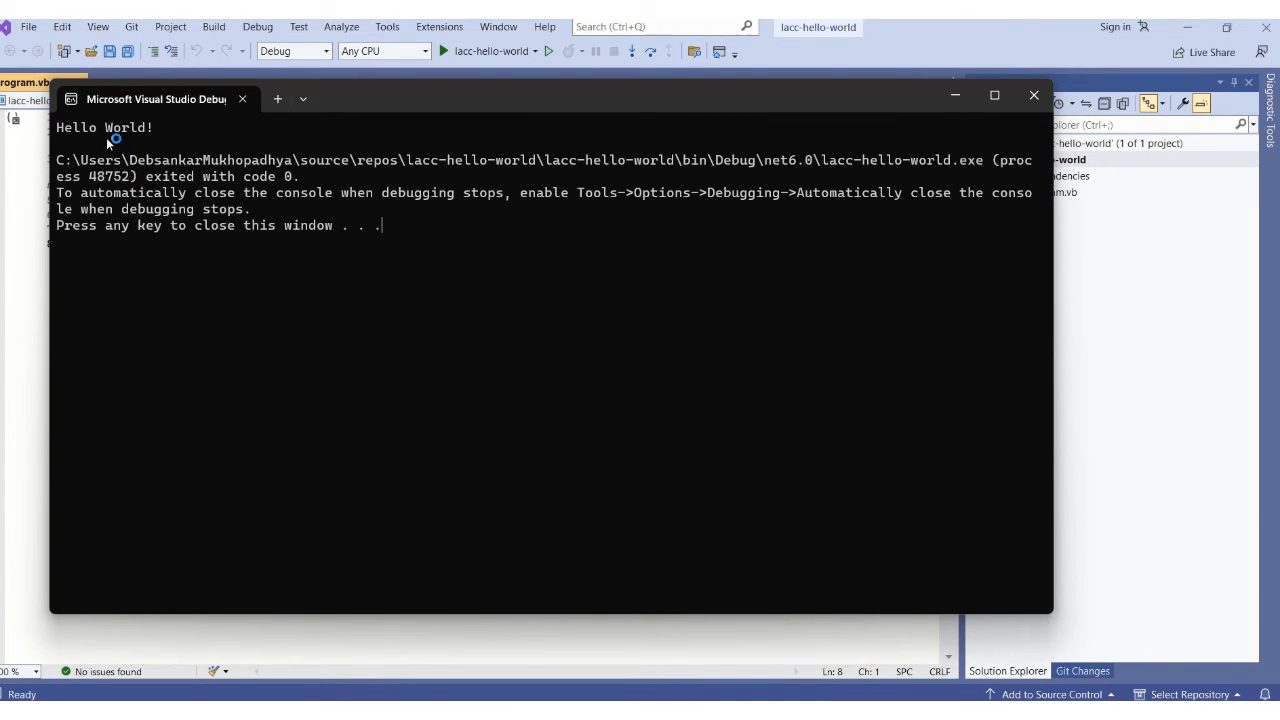
drag(359, 97, 350, 138)
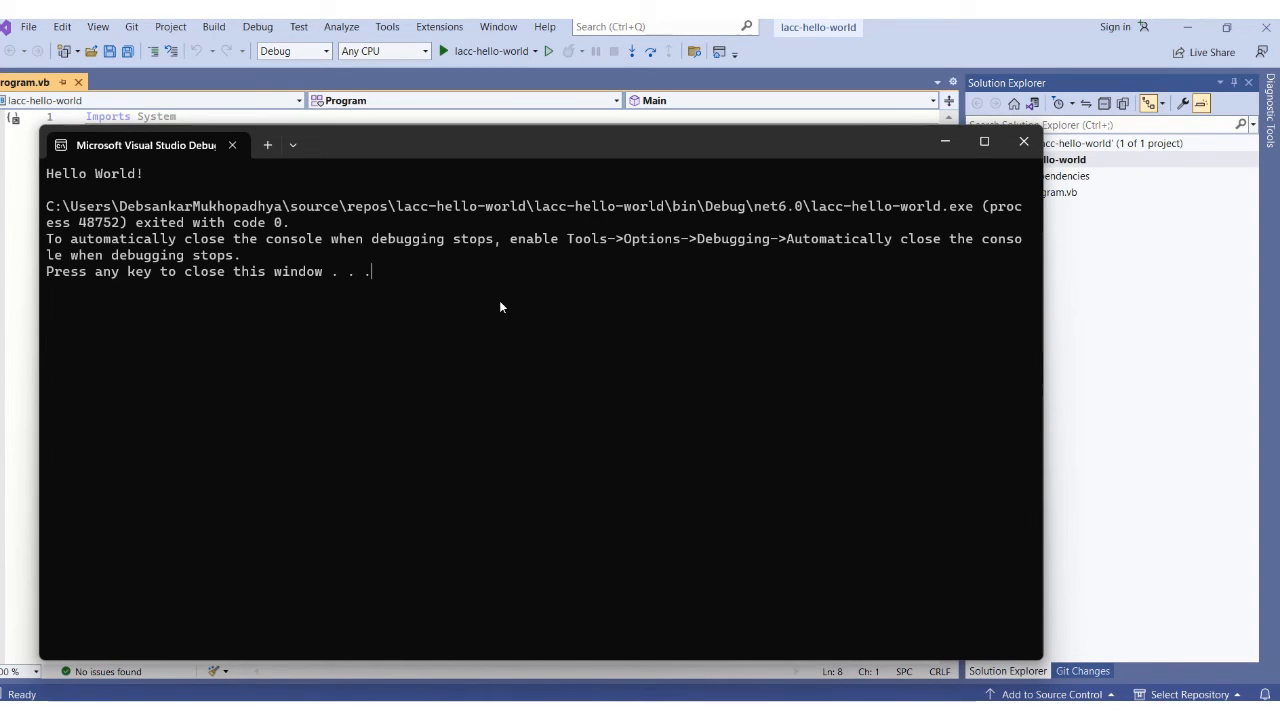
key(Return)
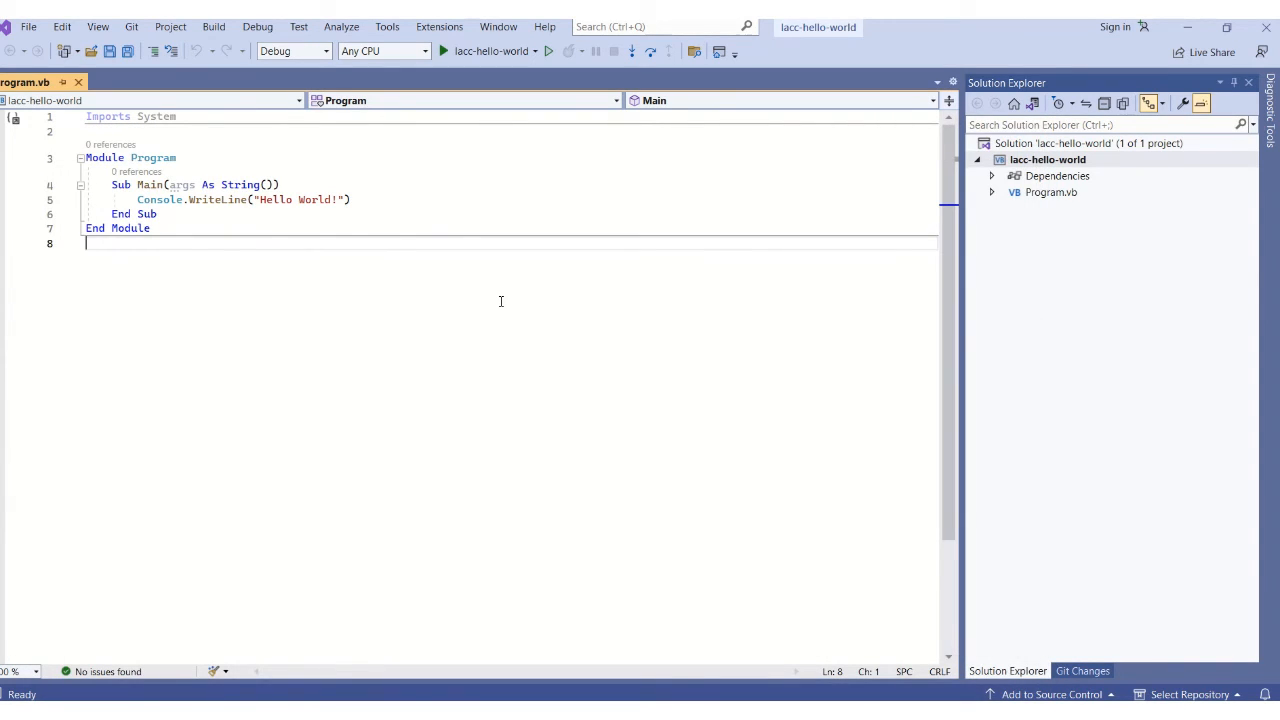
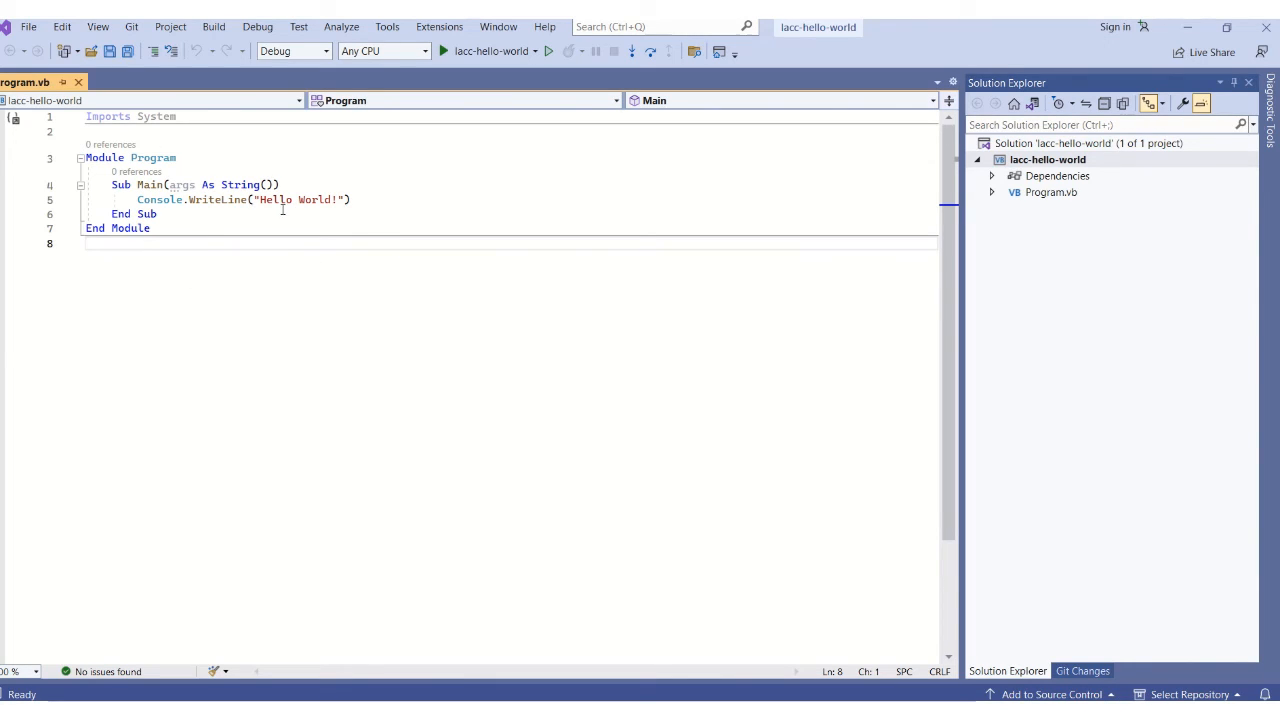
- Add a dash and the author's first name after Hello World in the WriteLine text, run the program and close its console
click(335, 200)
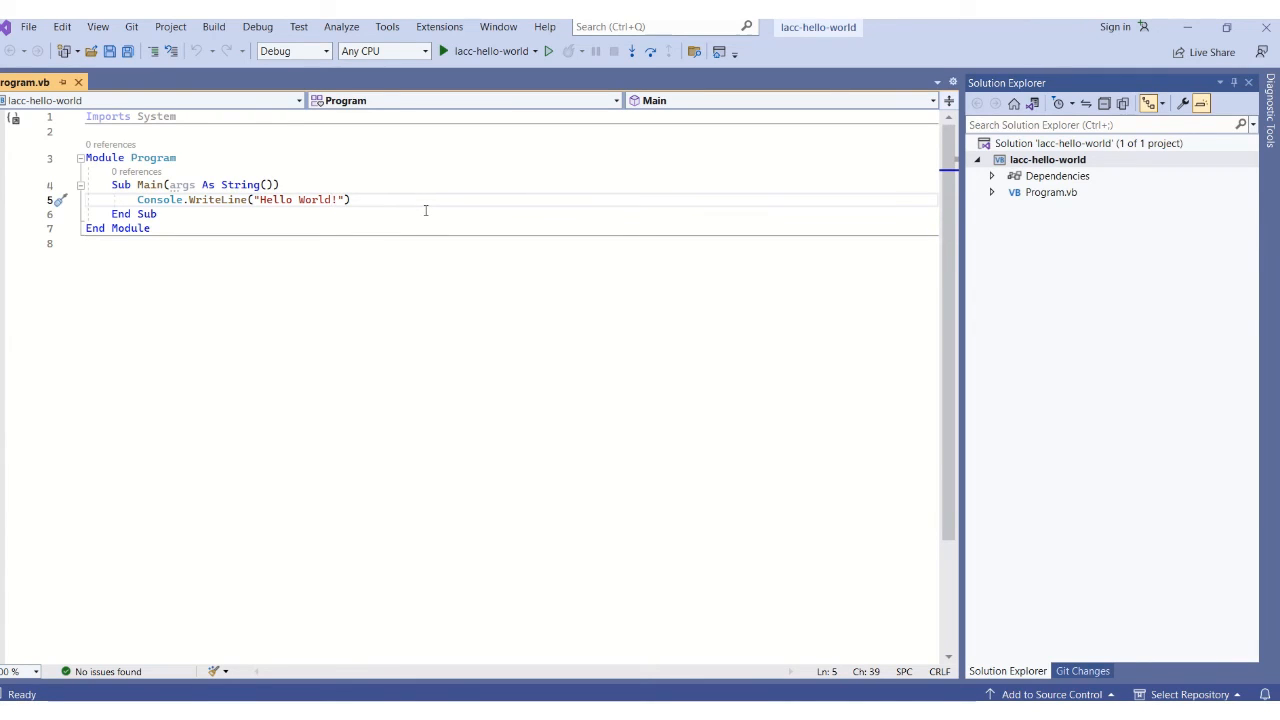
text(- Deb)
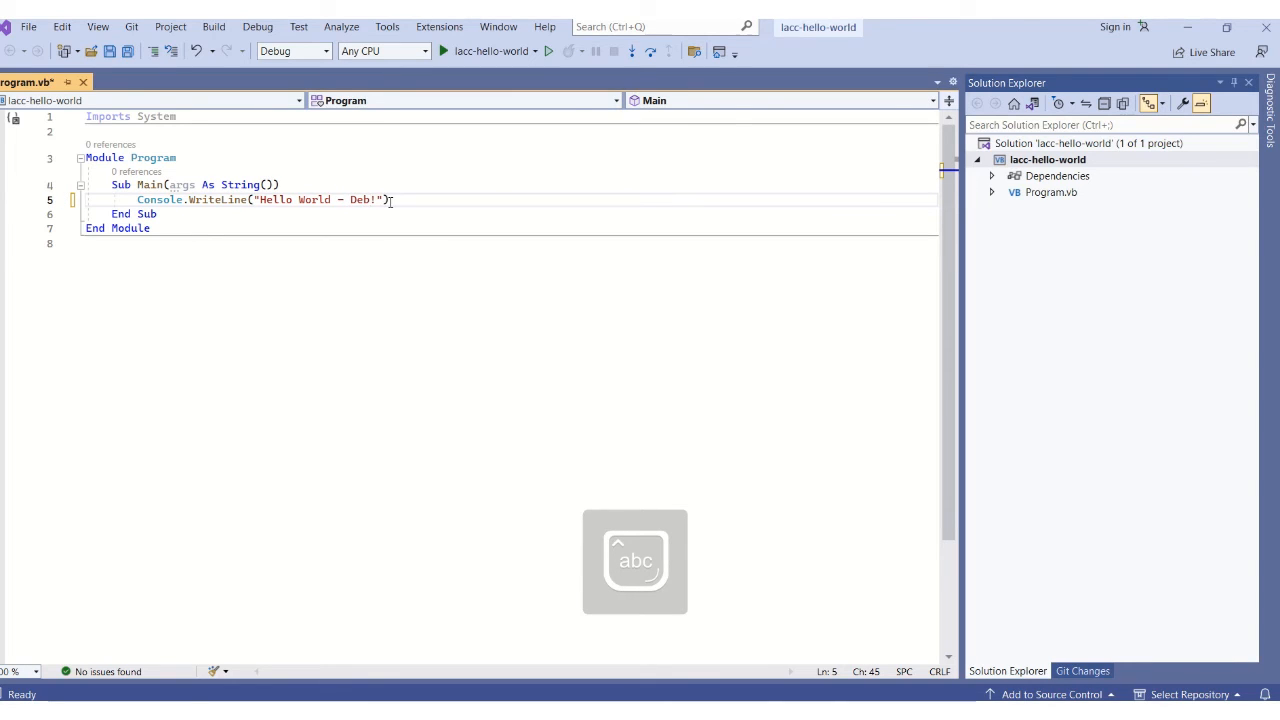
click(465, 51)
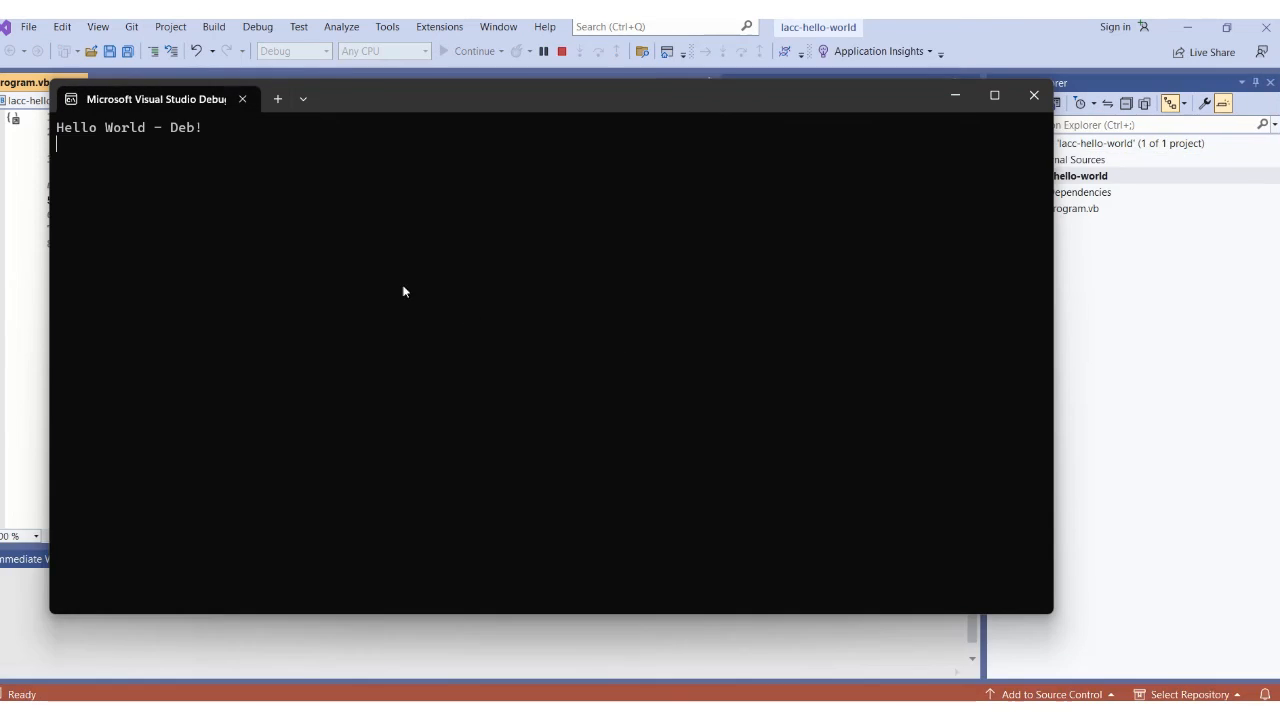
click(1030, 97)
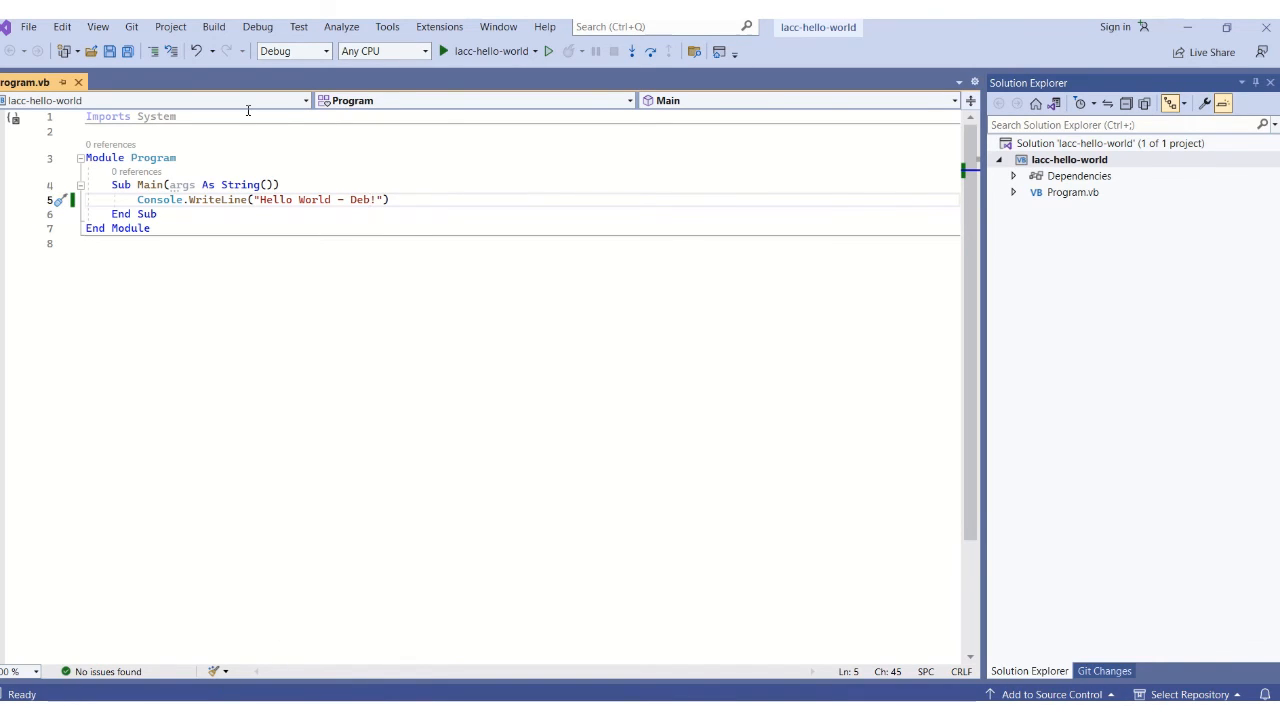
click(507, 28)
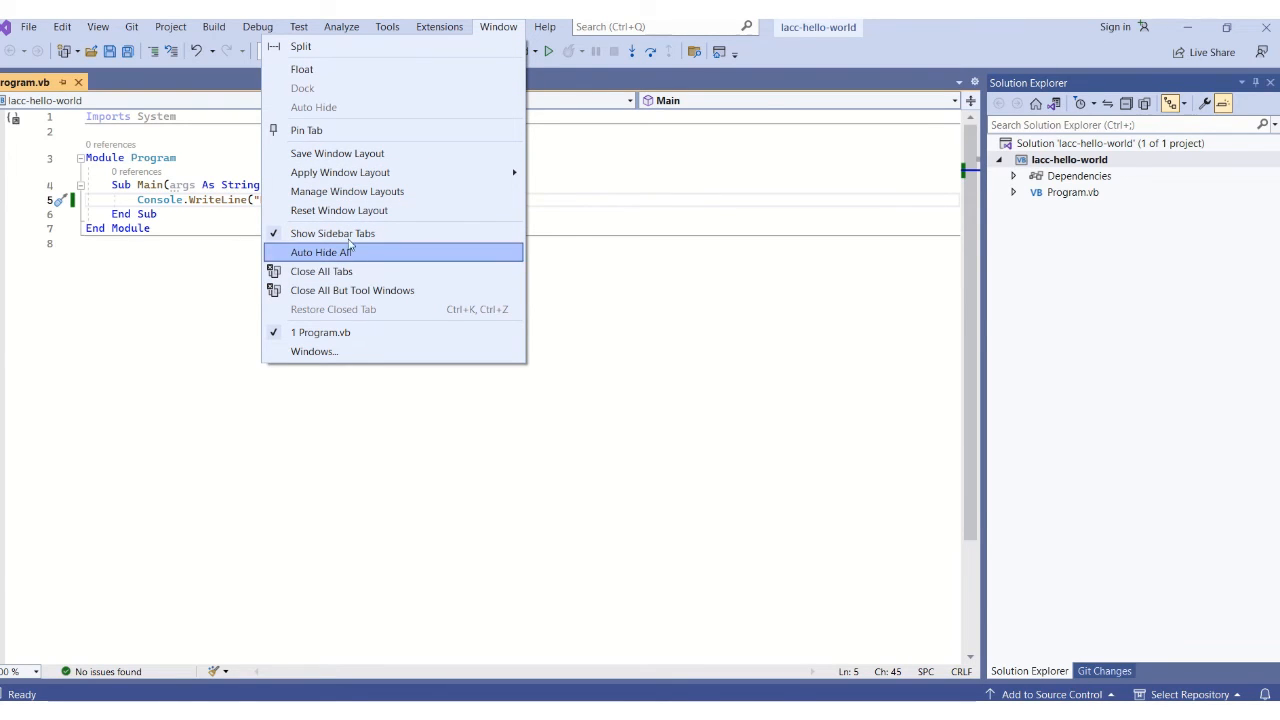
click(700, 590)
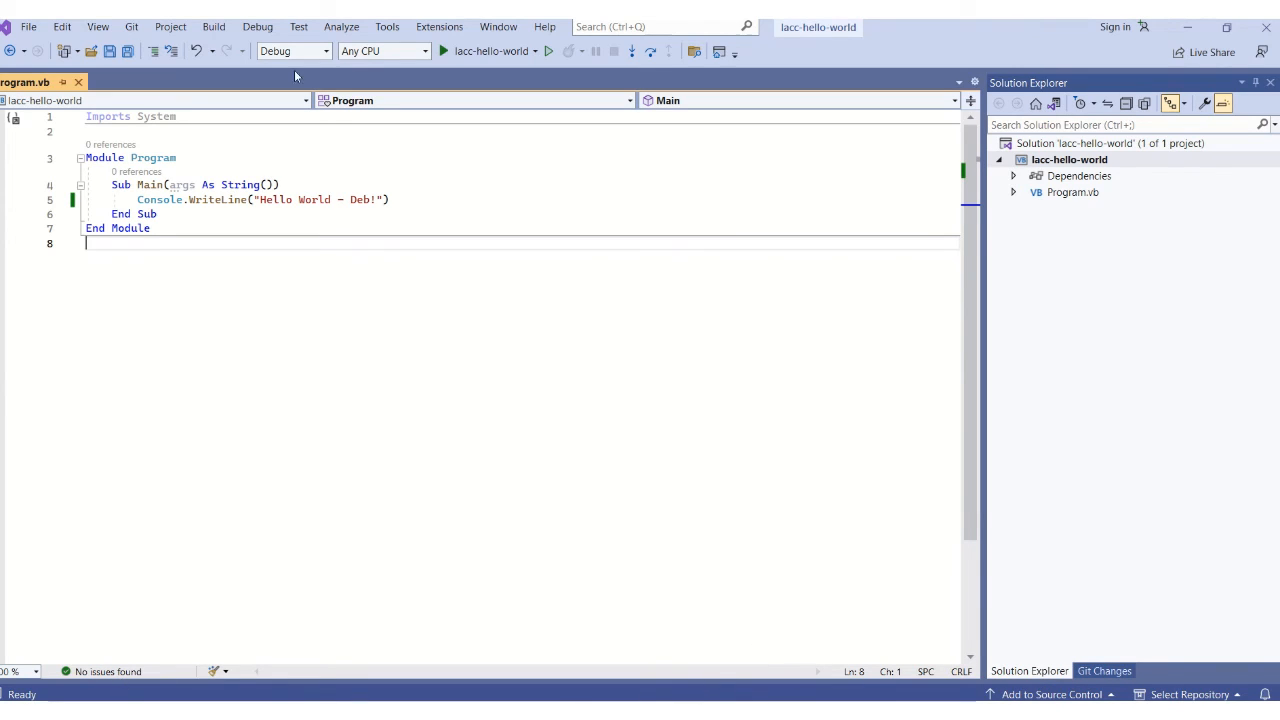
click(496, 27)
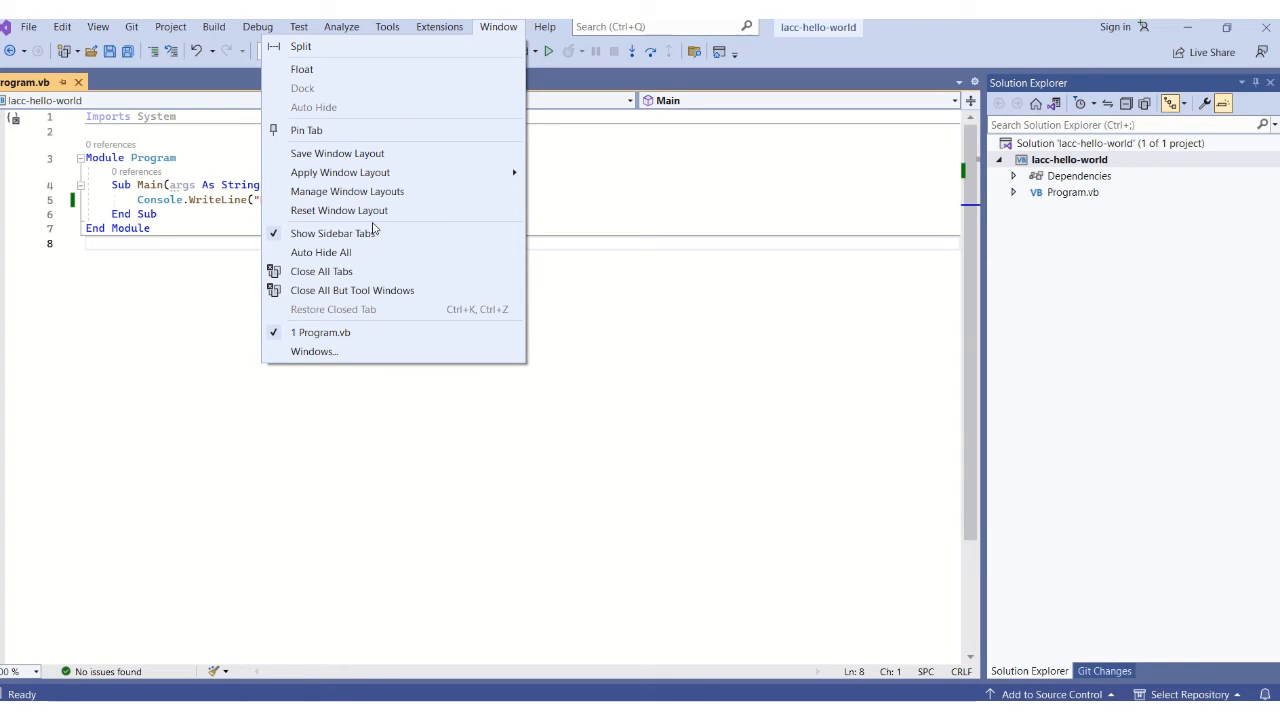
mouse_move(371, 35)
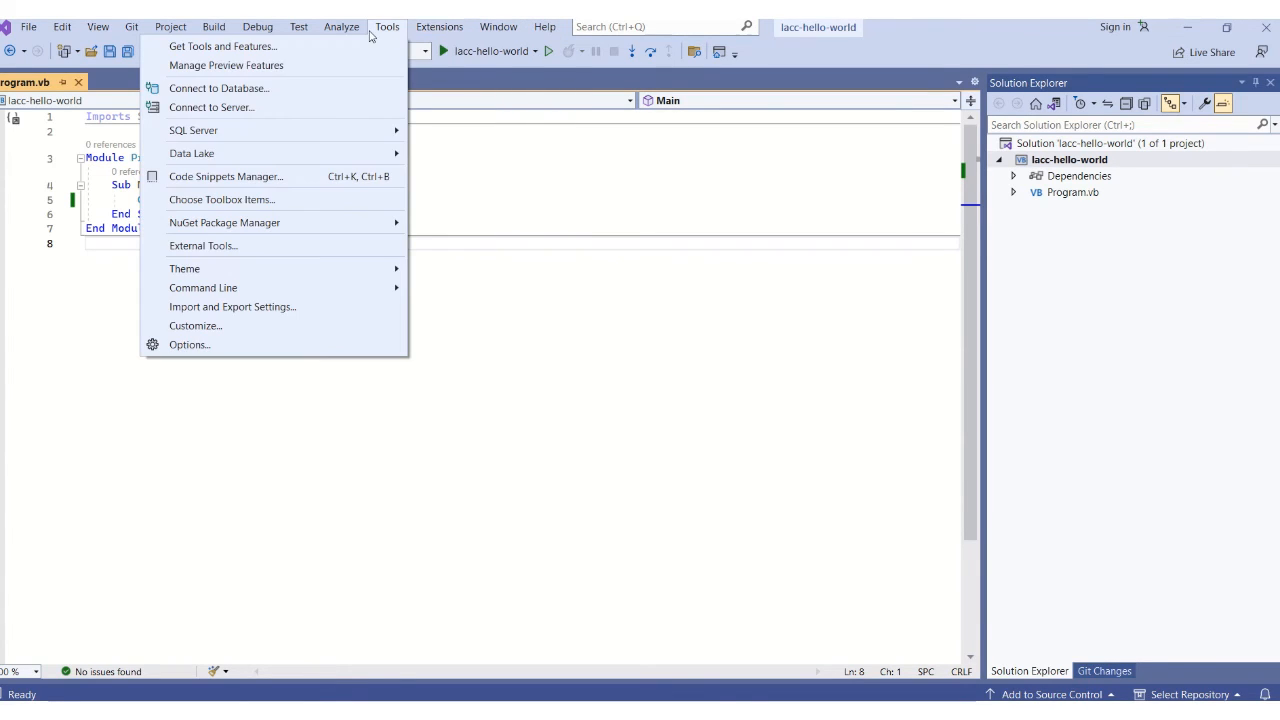
click(742, 358)
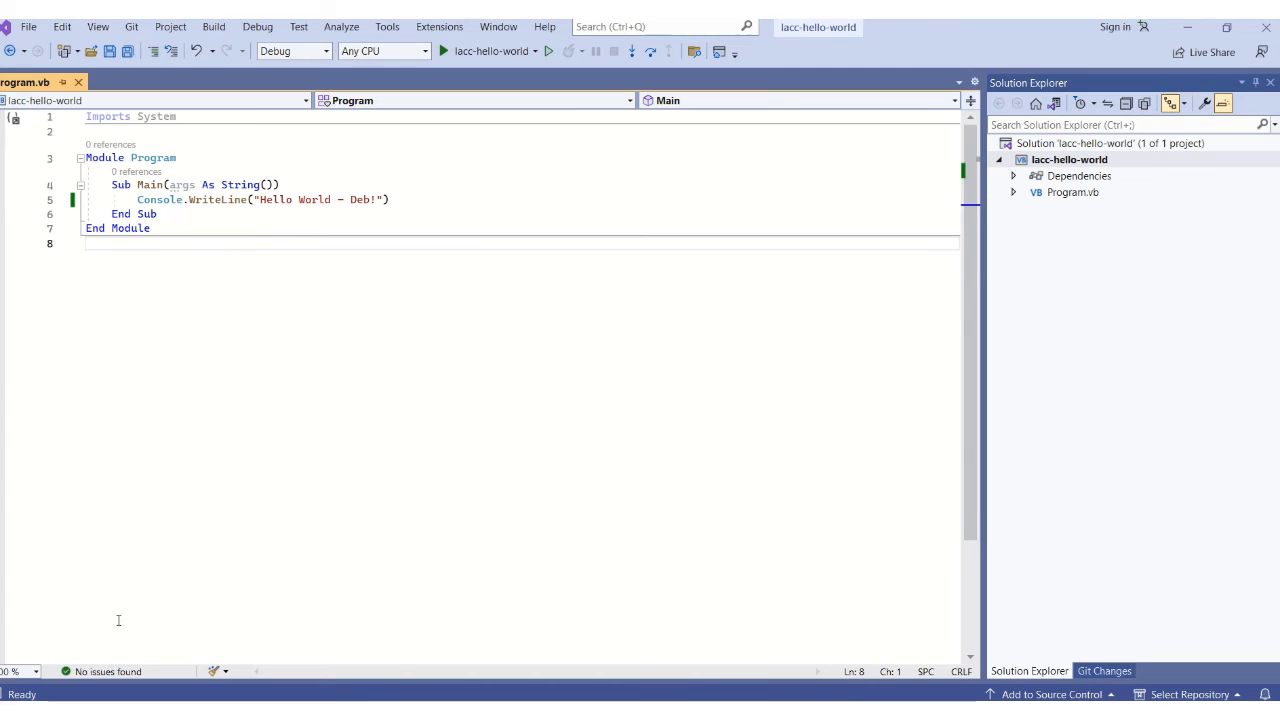
click(483, 33)
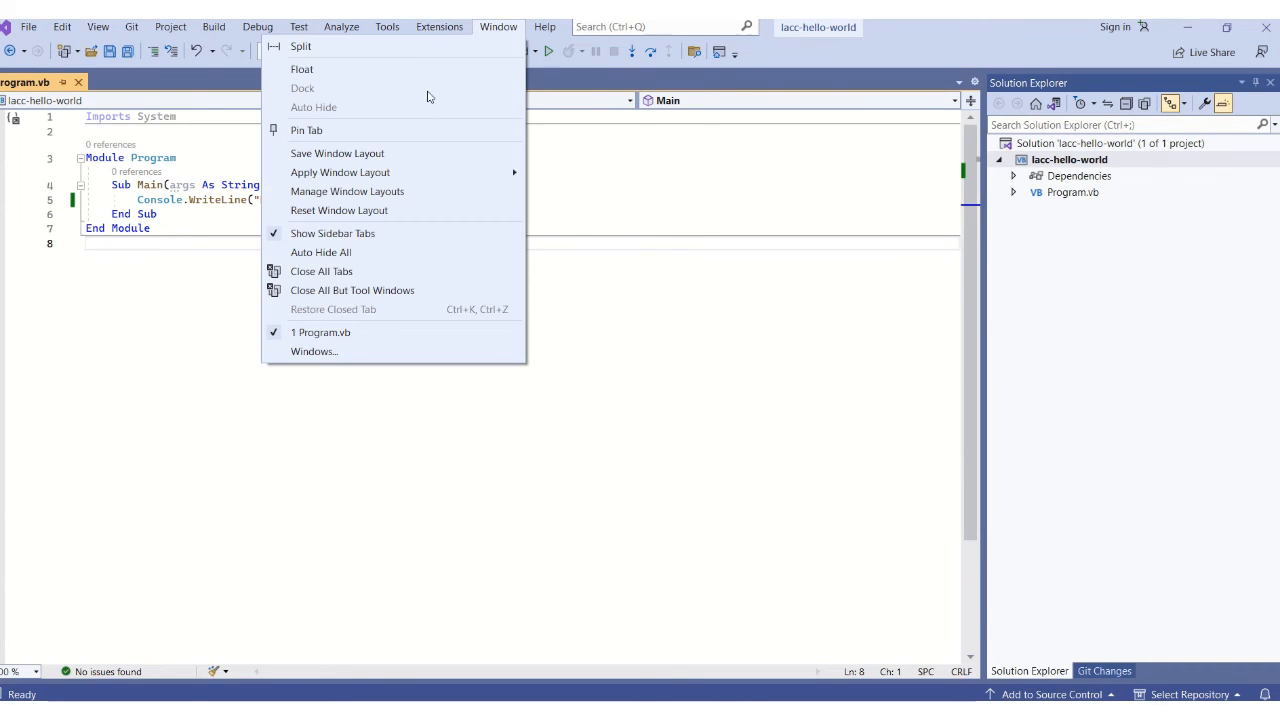
mouse_move(369, 181)
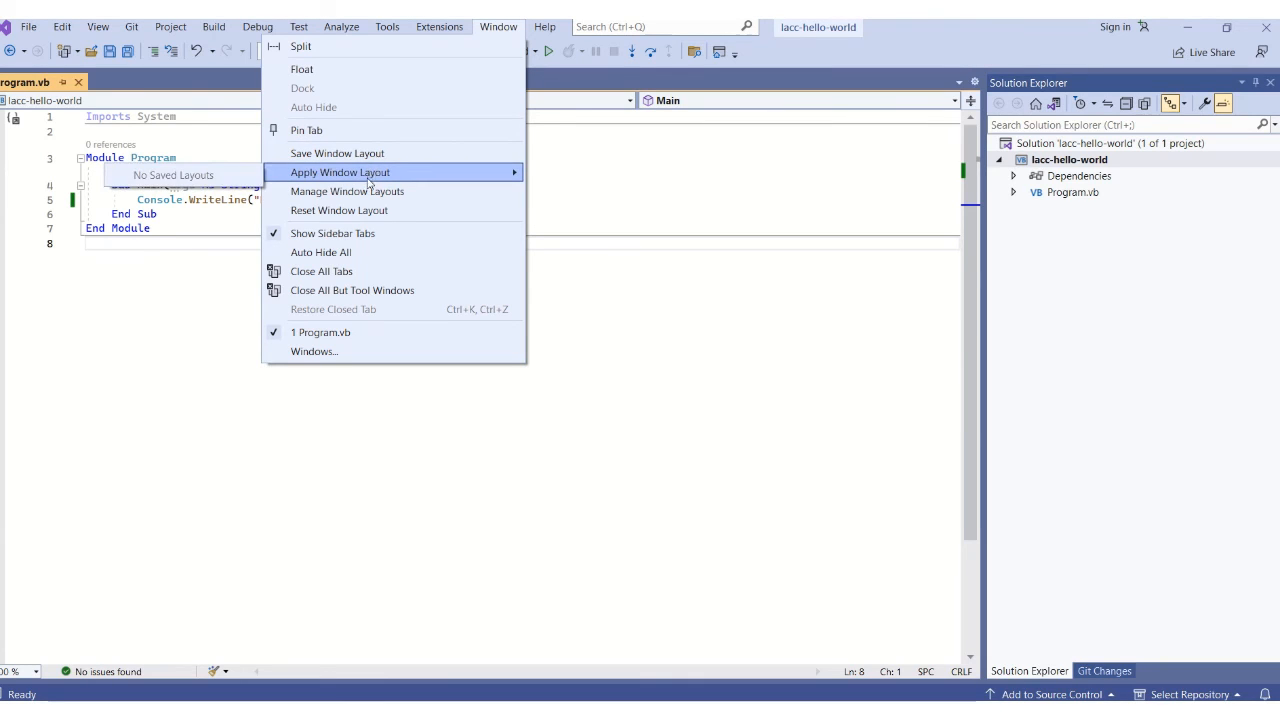
click(190, 322)
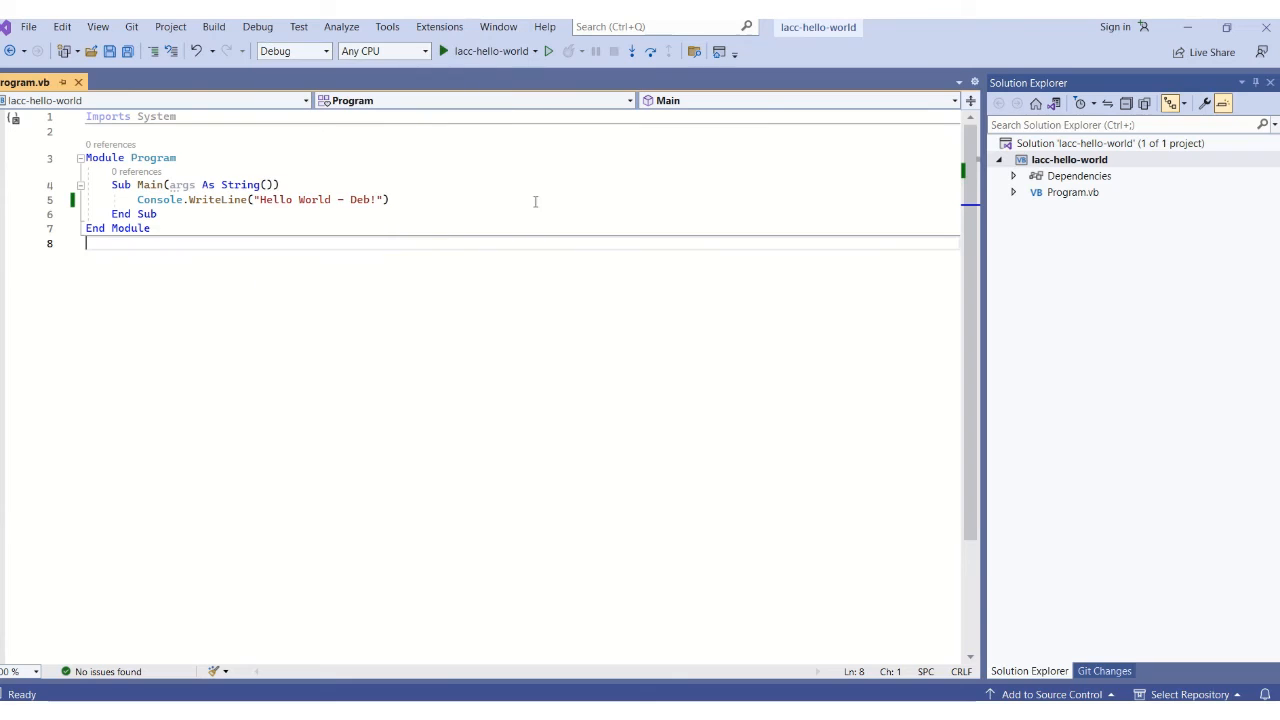
right_click(1076, 163)
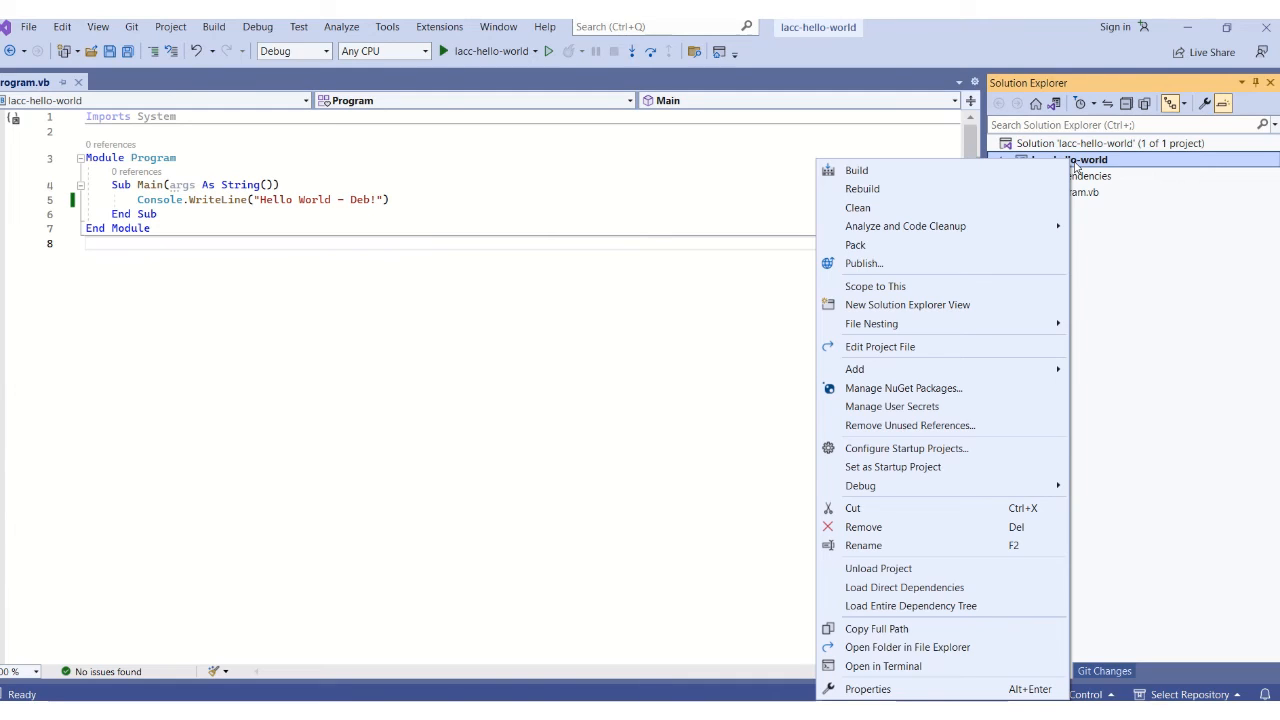
mouse_move(980, 322)
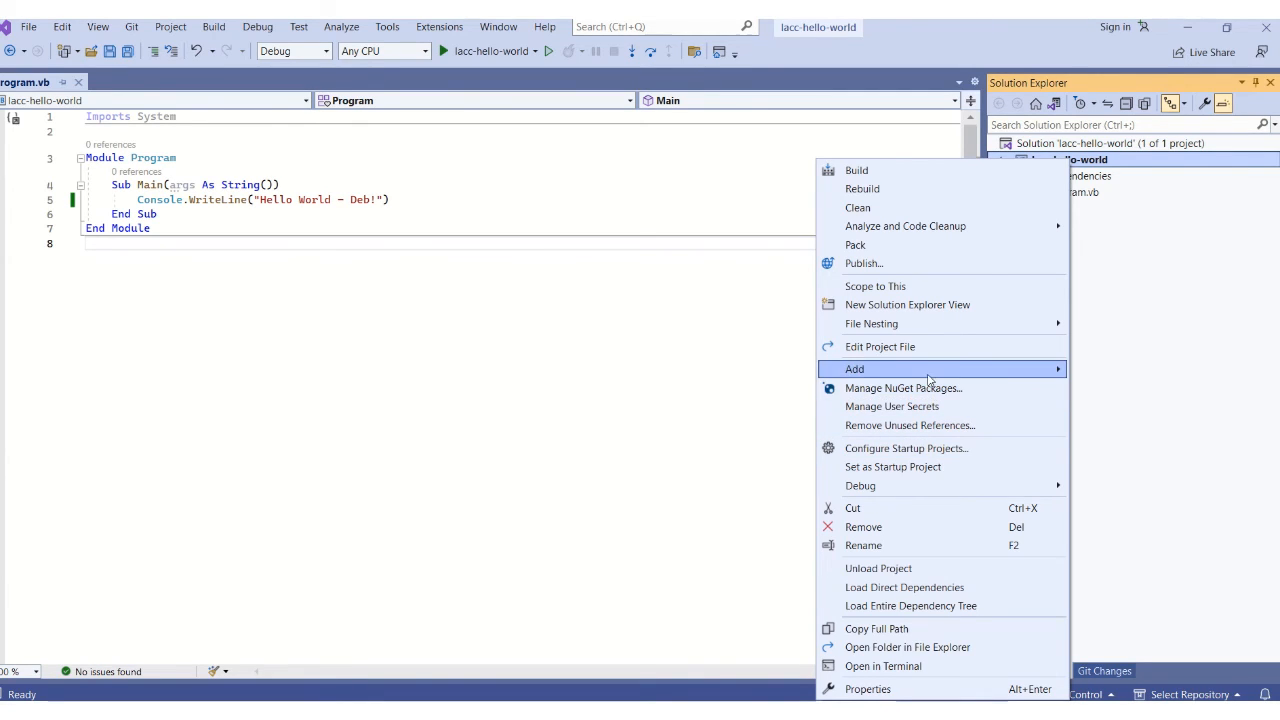
mouse_move(930, 377)
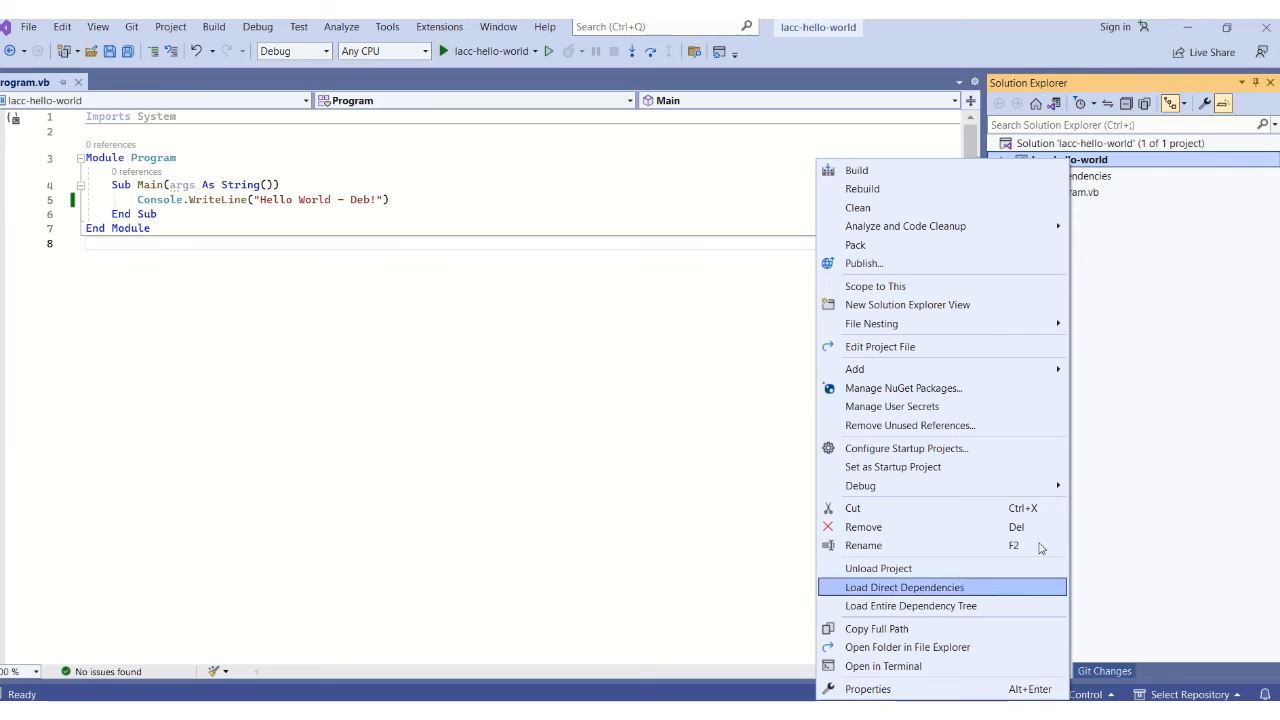
click(1190, 450)
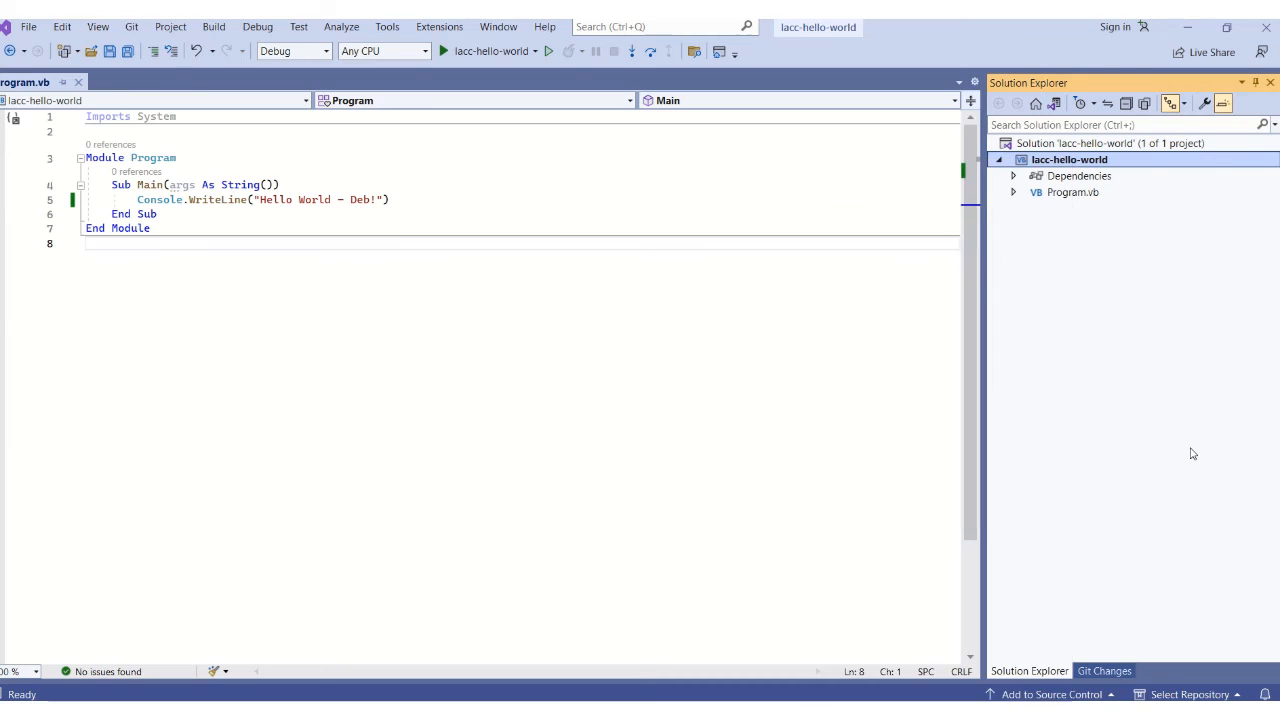
- Start creating a Git repository for the project with GitHub as the remote, and check its local path
click(1096, 674)
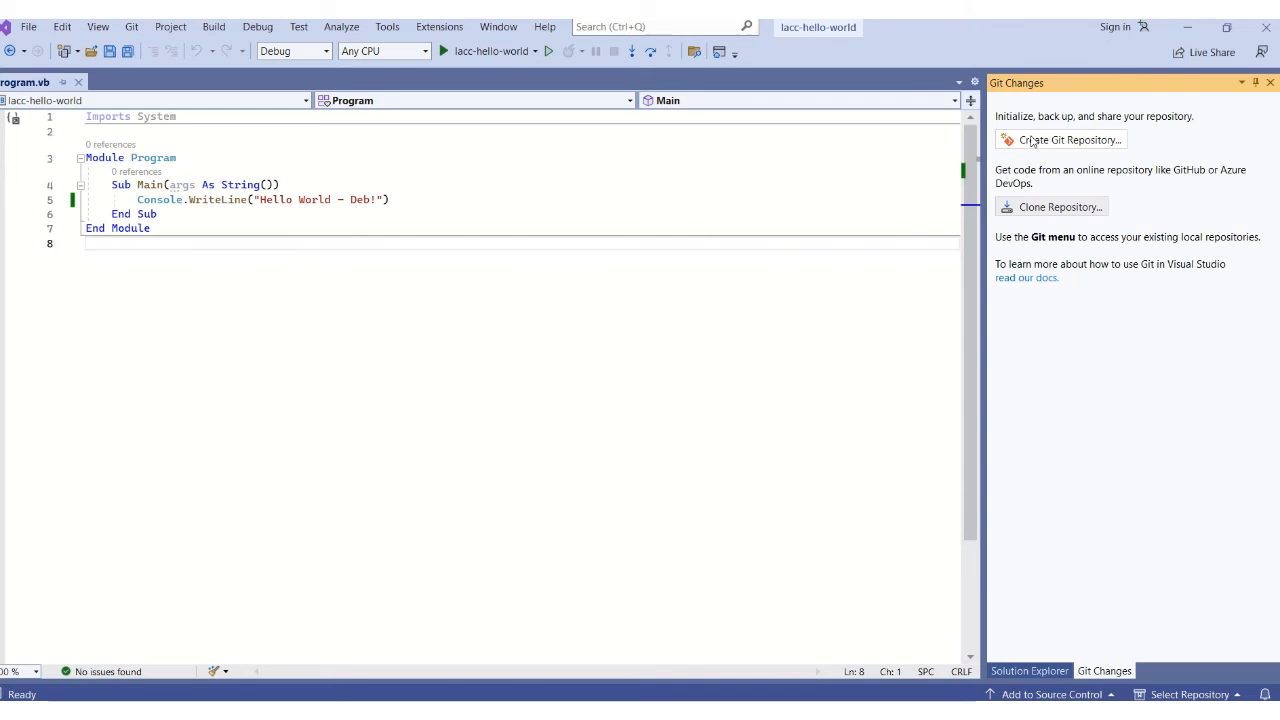
click(1032, 671)
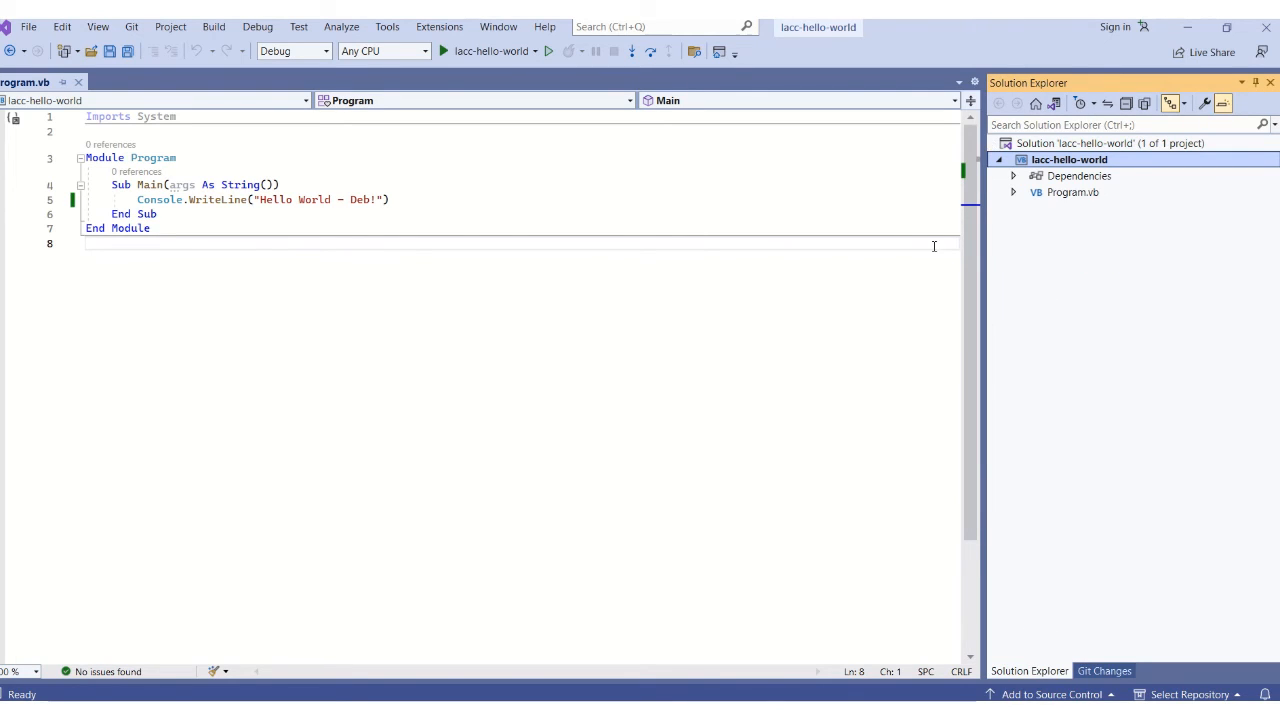
click(1103, 671)
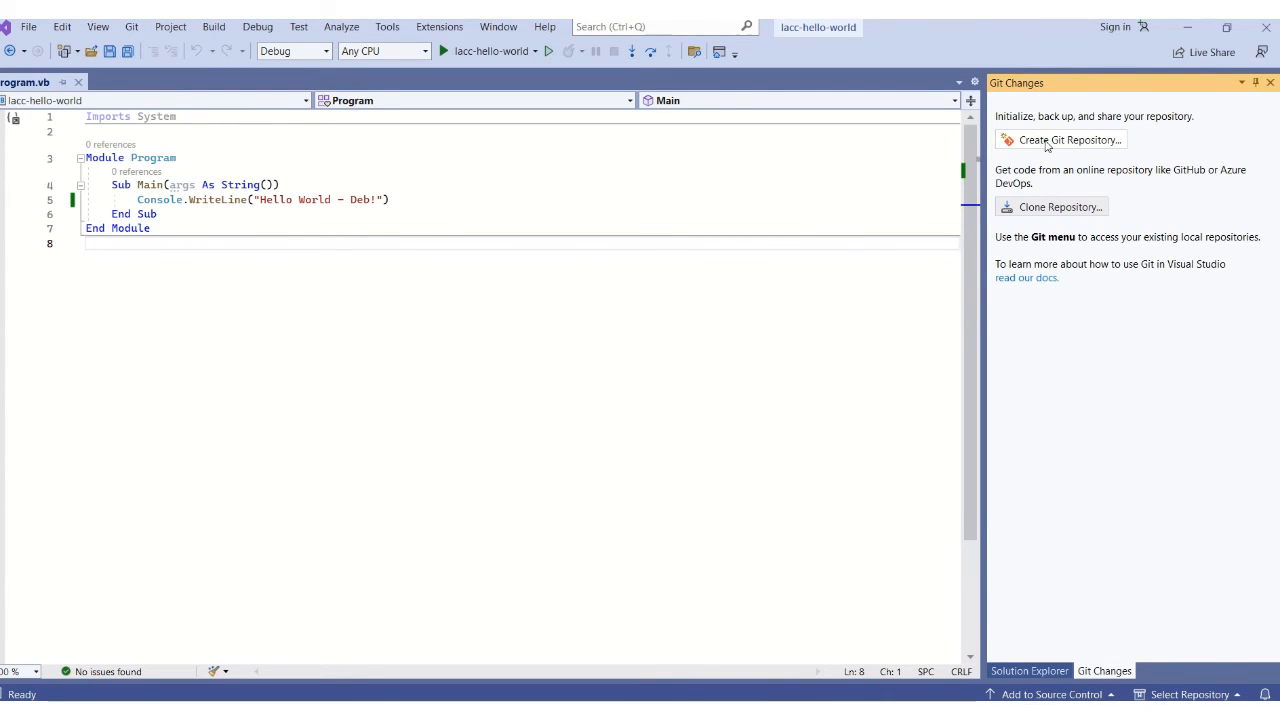
click(1045, 142)
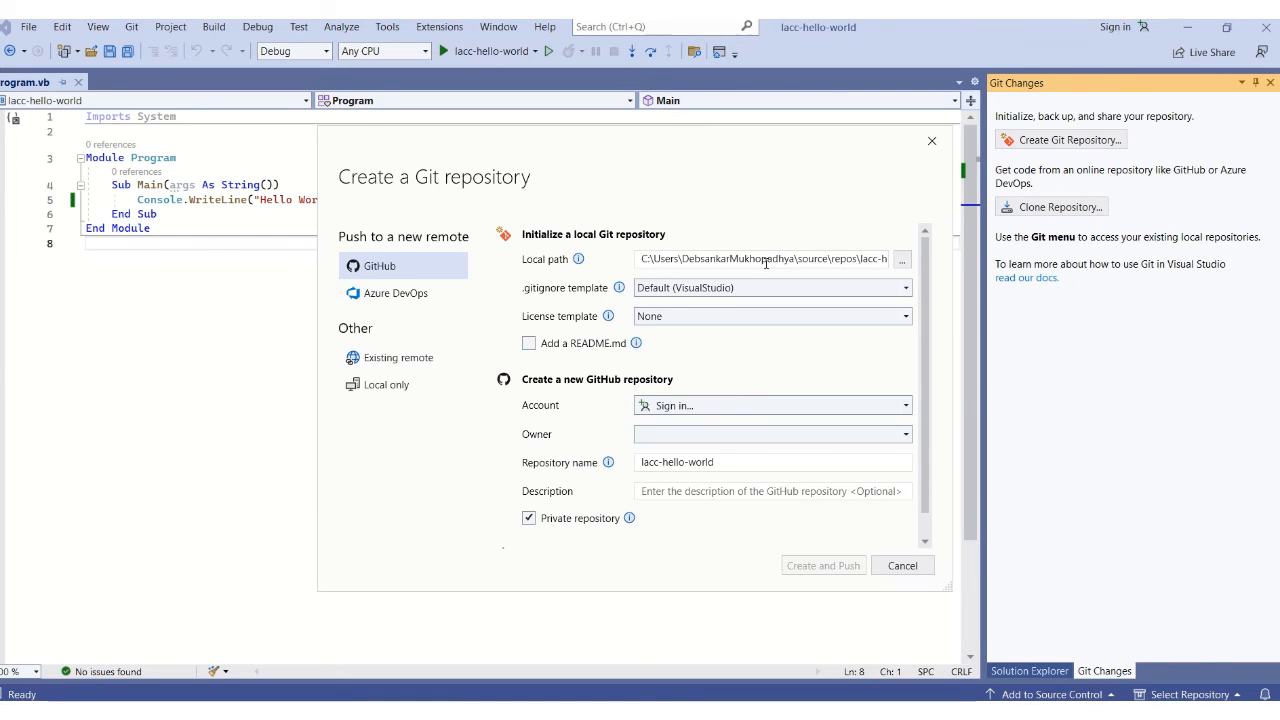
drag(764, 262, 903, 259)
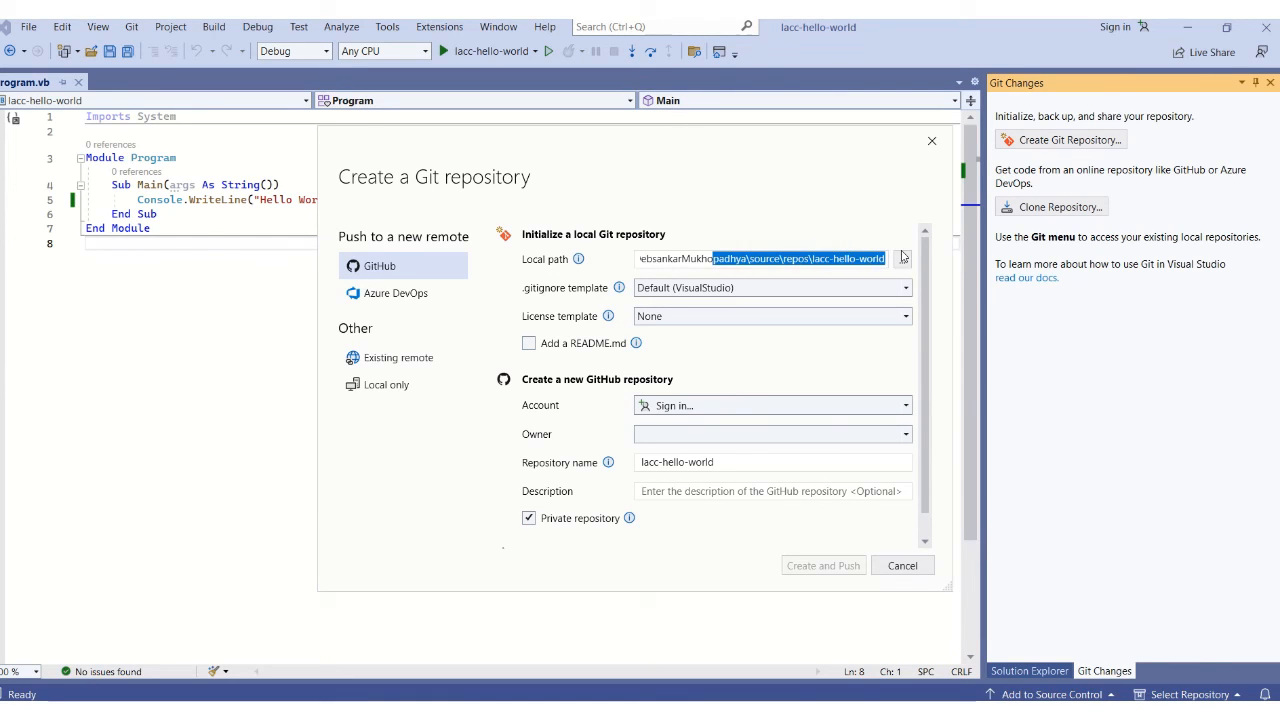
click(820, 262)
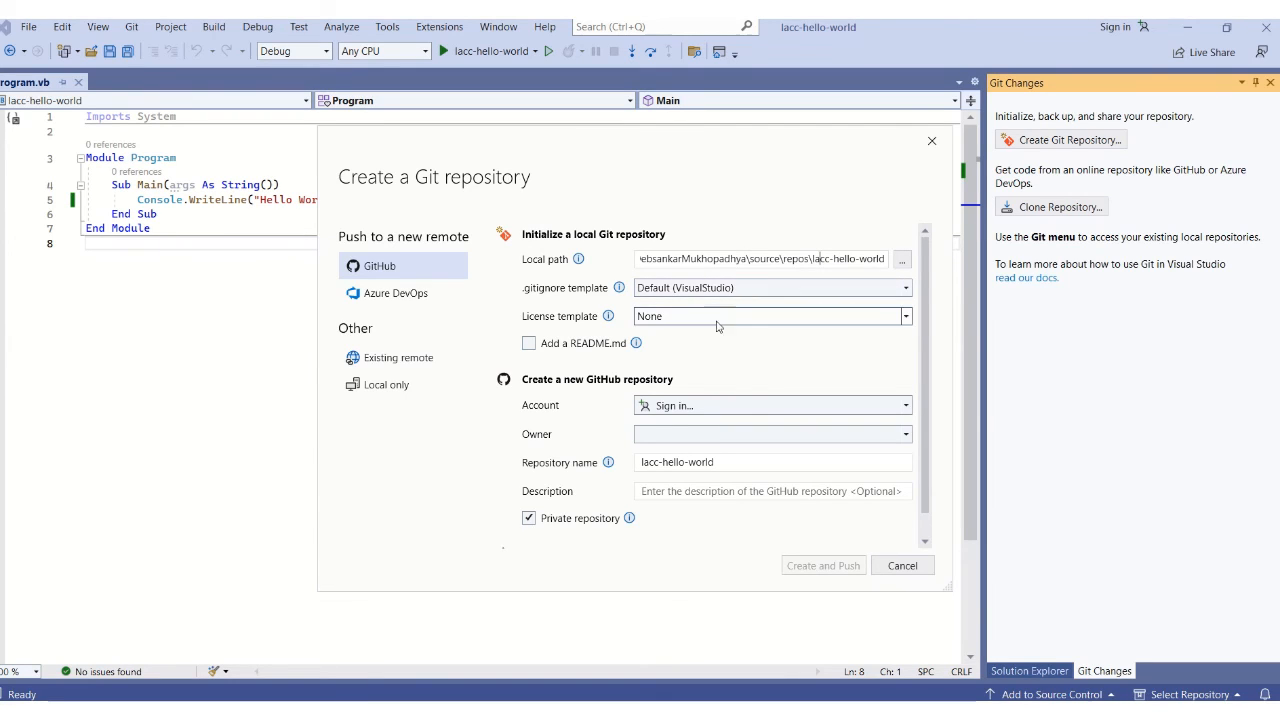
- Add the GitHub account by authorizing Visual Studio, and create and push the private repository lacc-hello-world
click(690, 407)
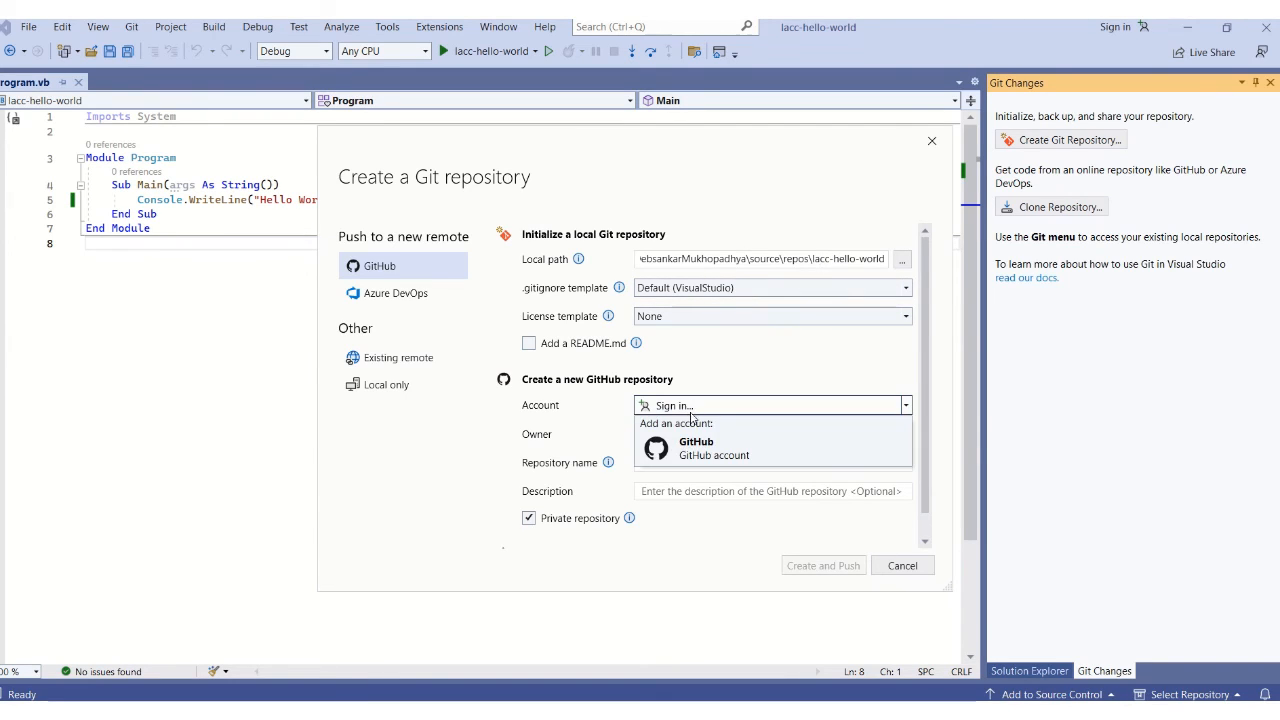
click(697, 447)
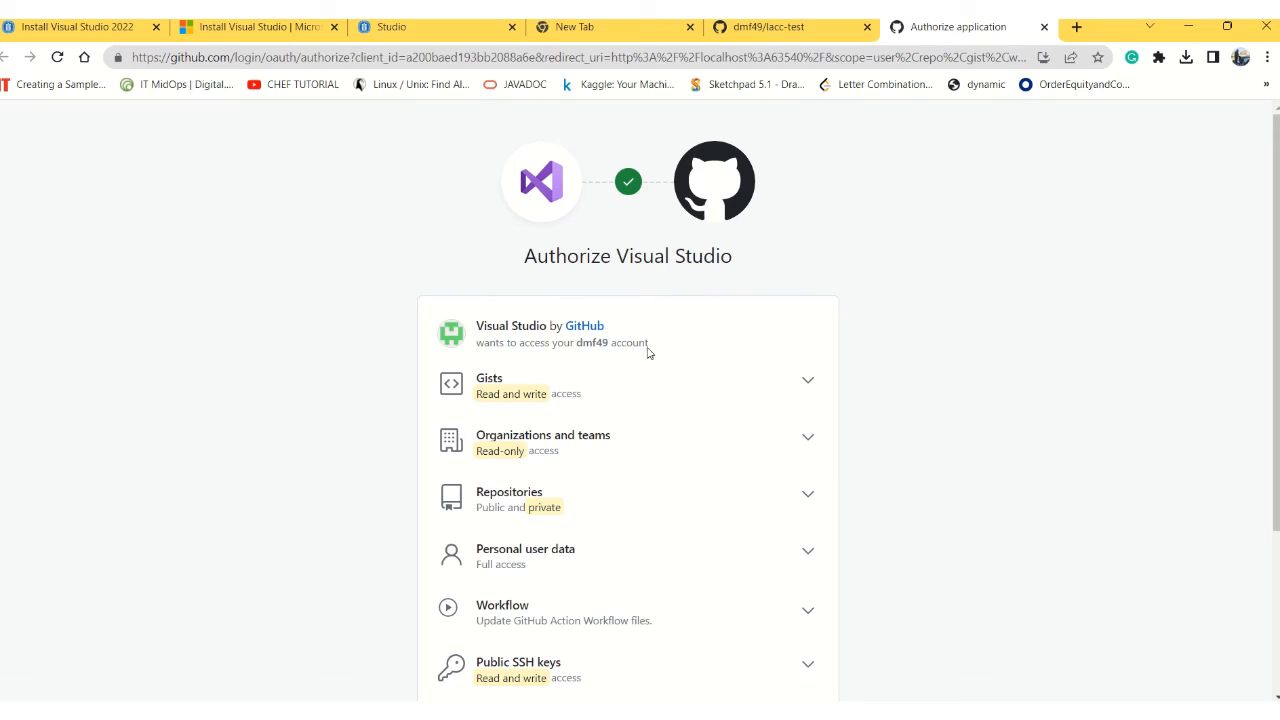
scroll(625, 372, down, 3)
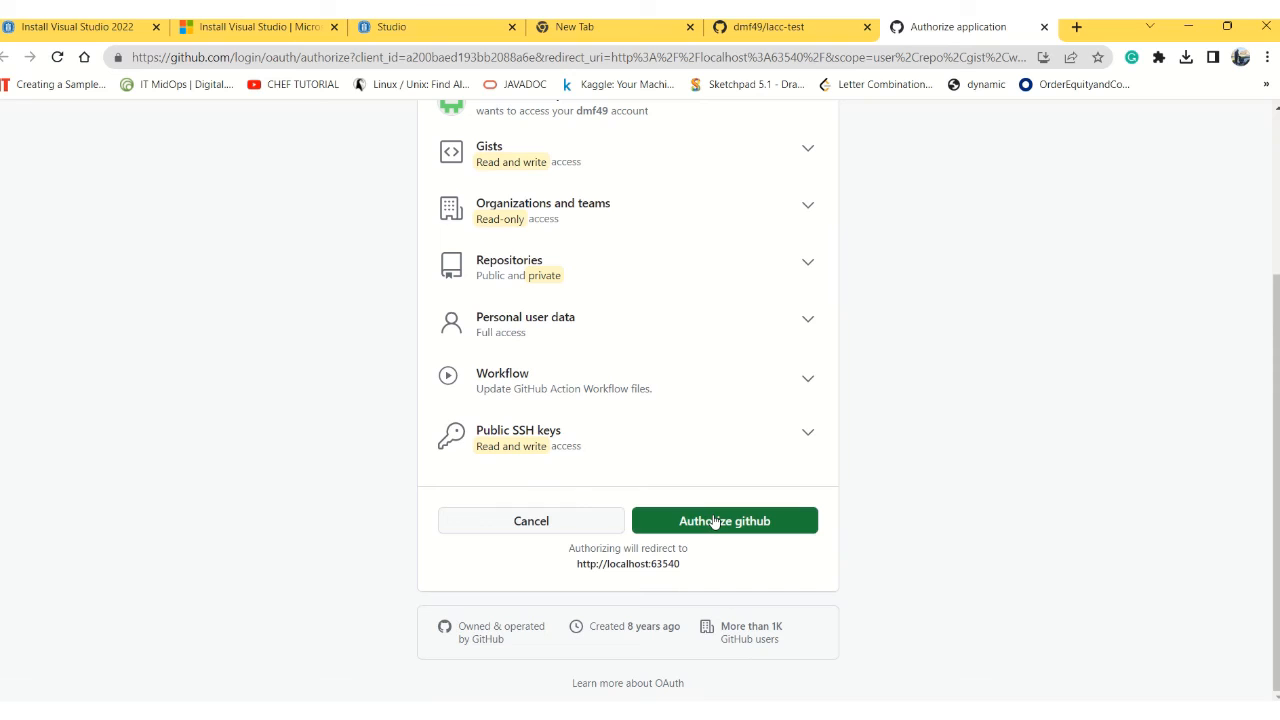
click(715, 522)
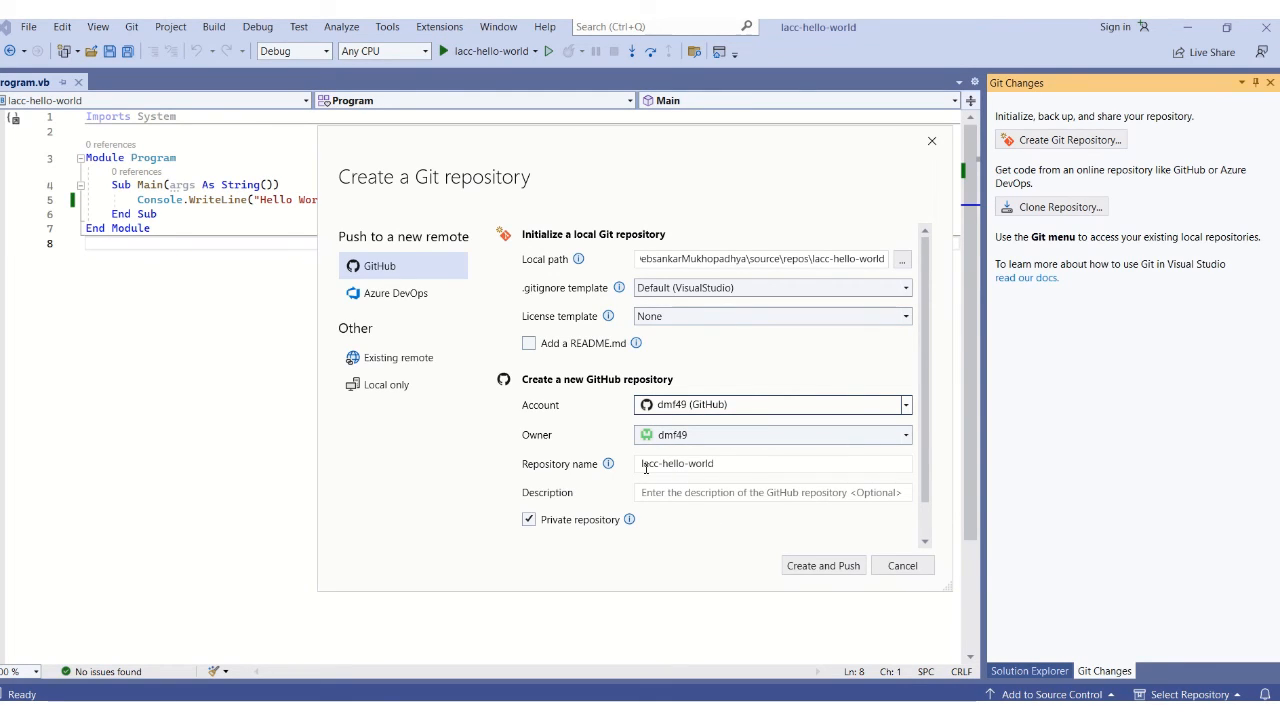
click(823, 566)
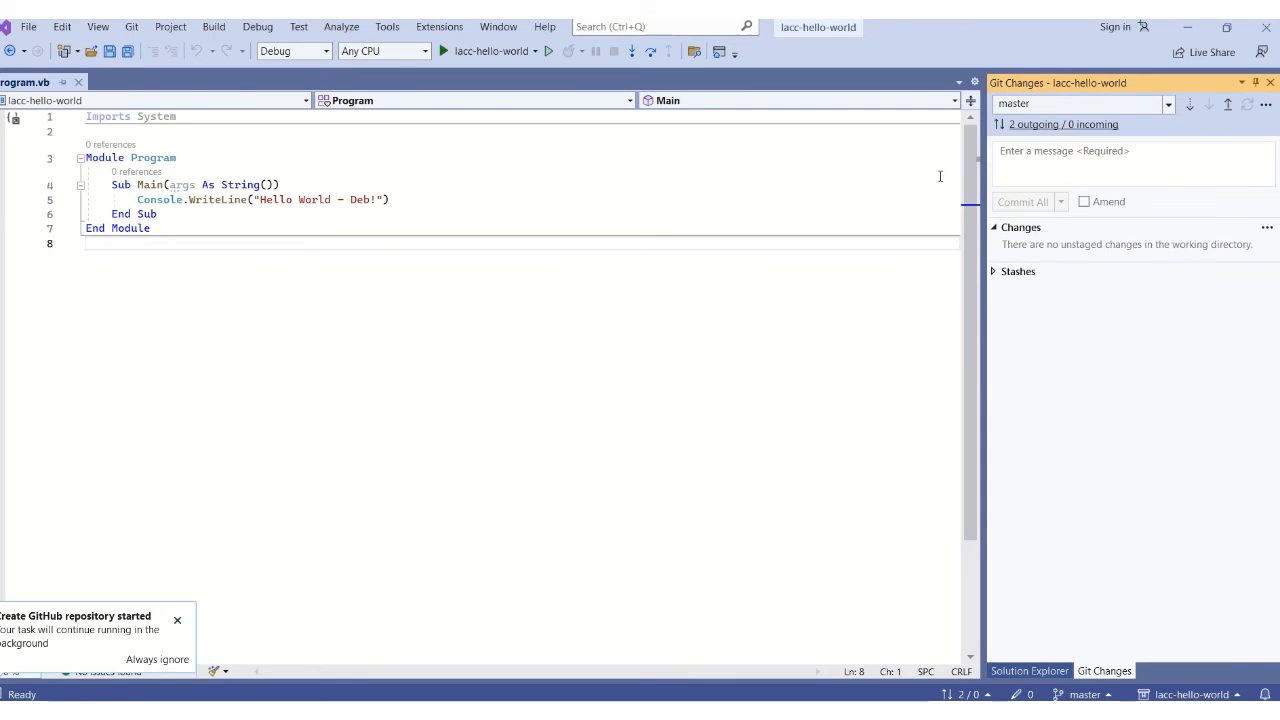
- Enter the commit message "Initial check in" and push the master branch to the GitHub remote
click(1042, 155)
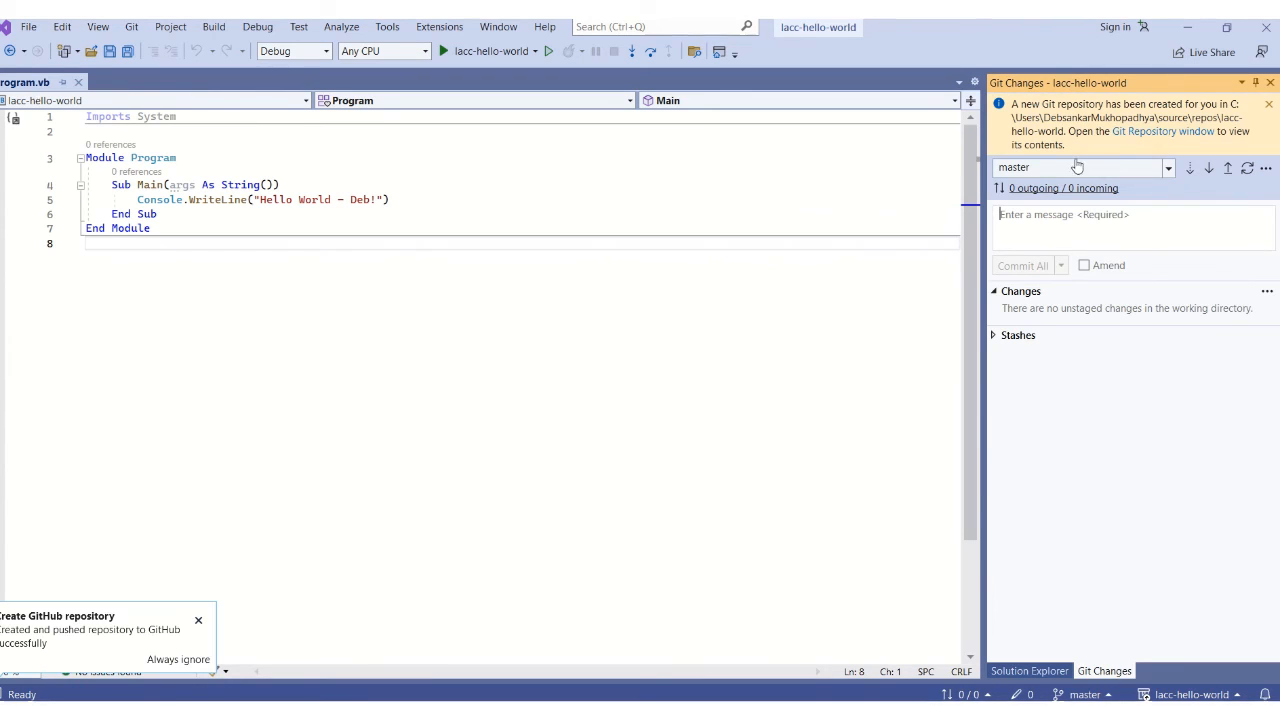
click(1048, 215)
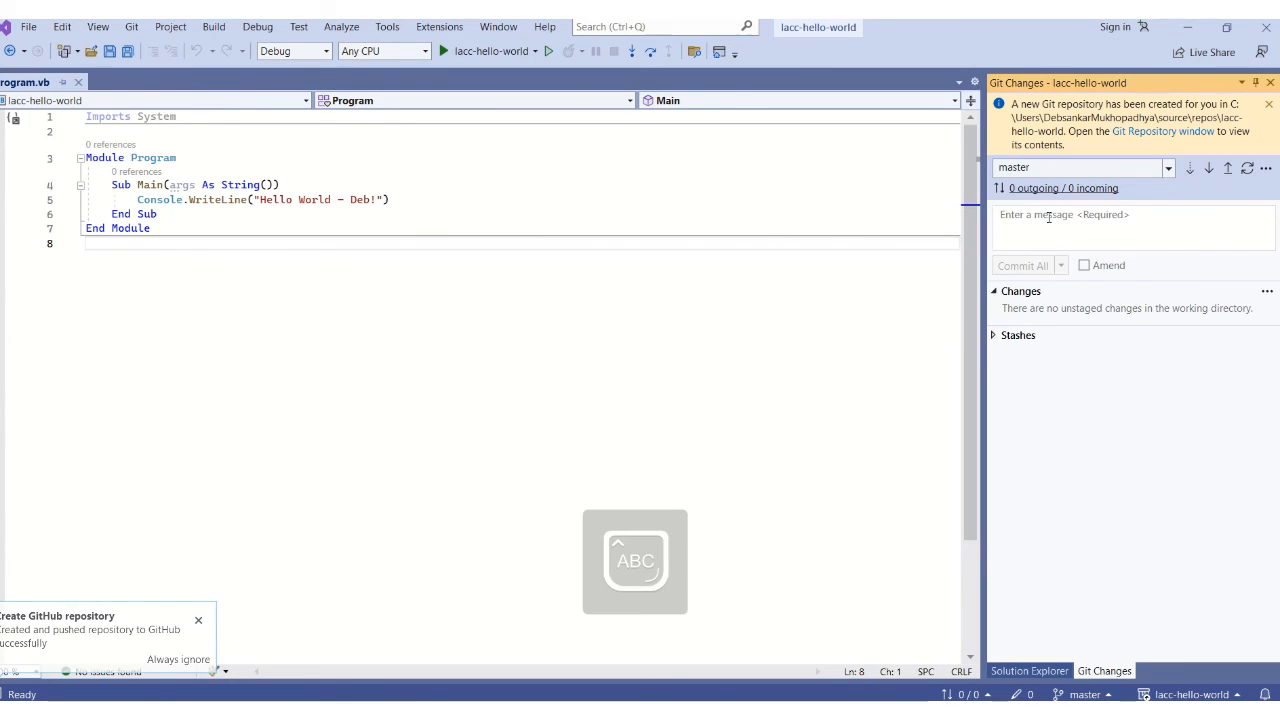
text(Initial check i)
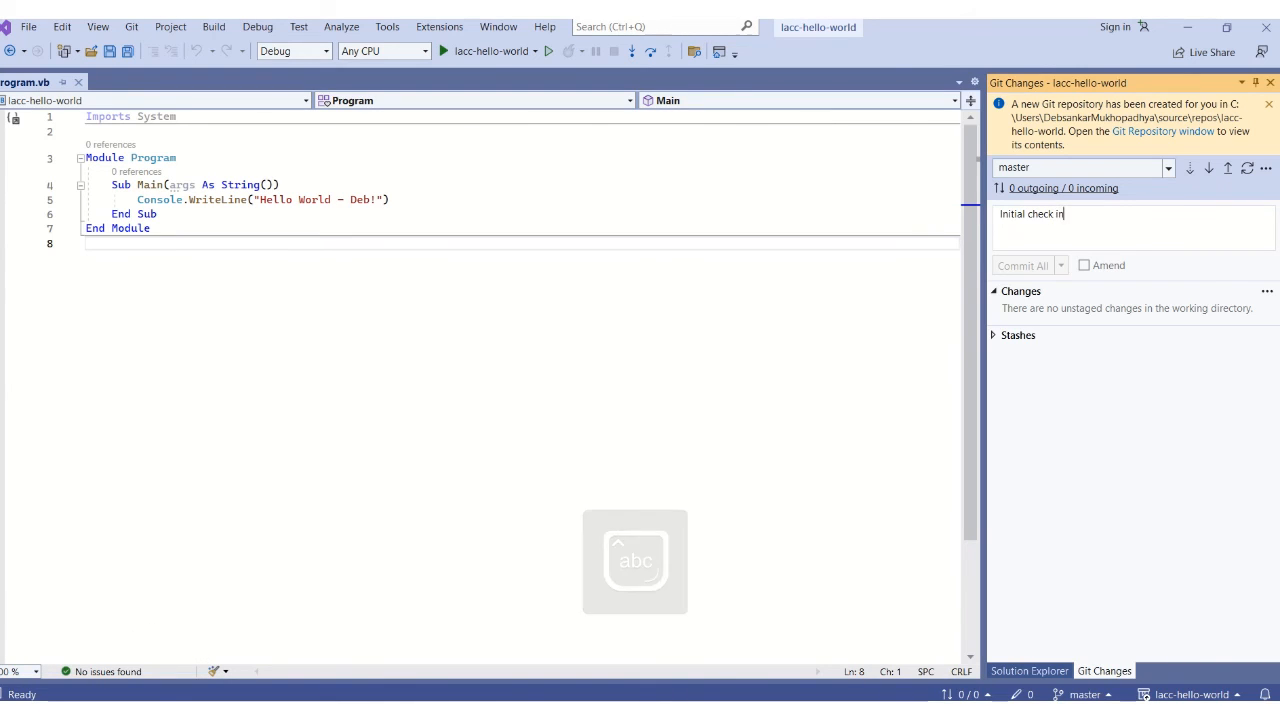
text(n)
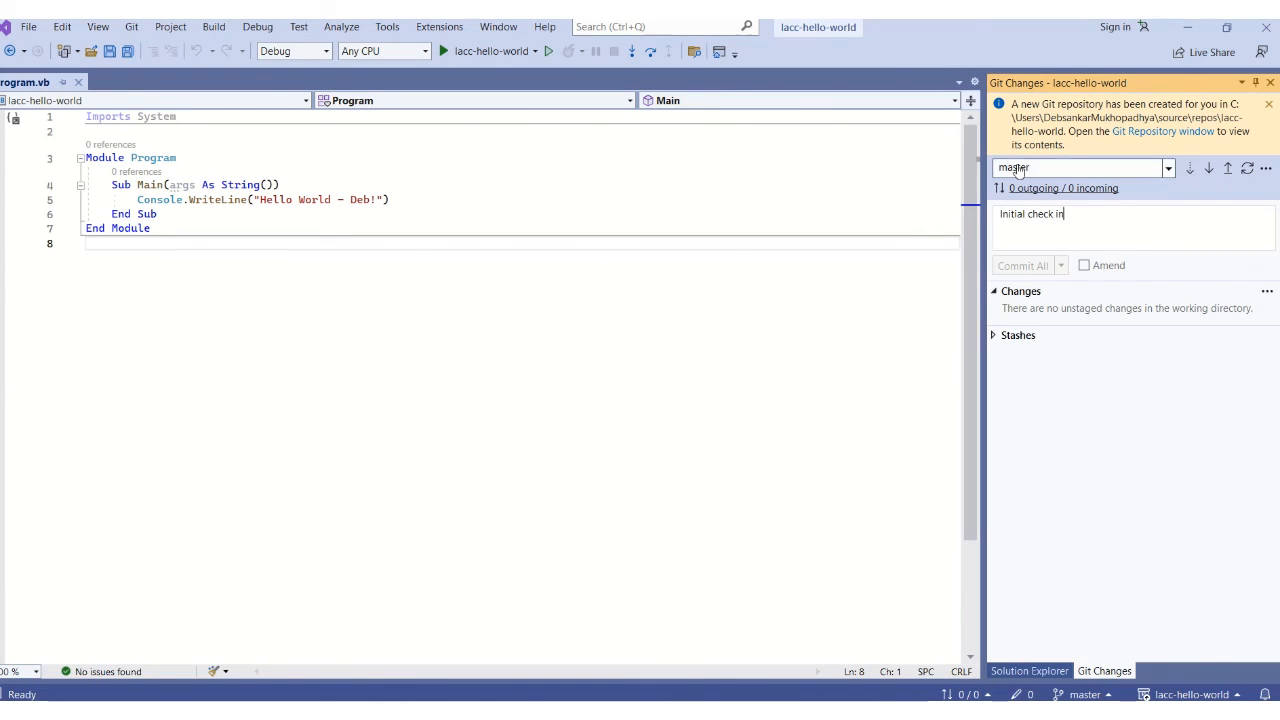
click(1268, 104)
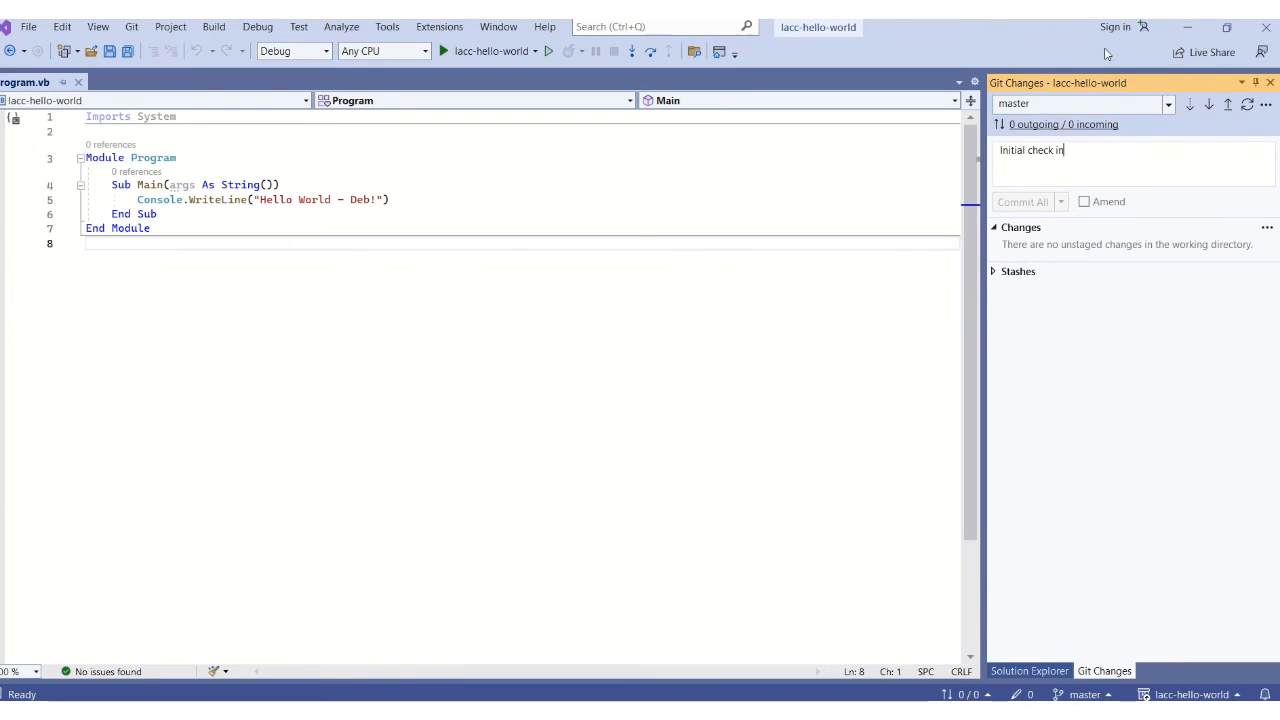
click(1047, 168)
click(1230, 106)
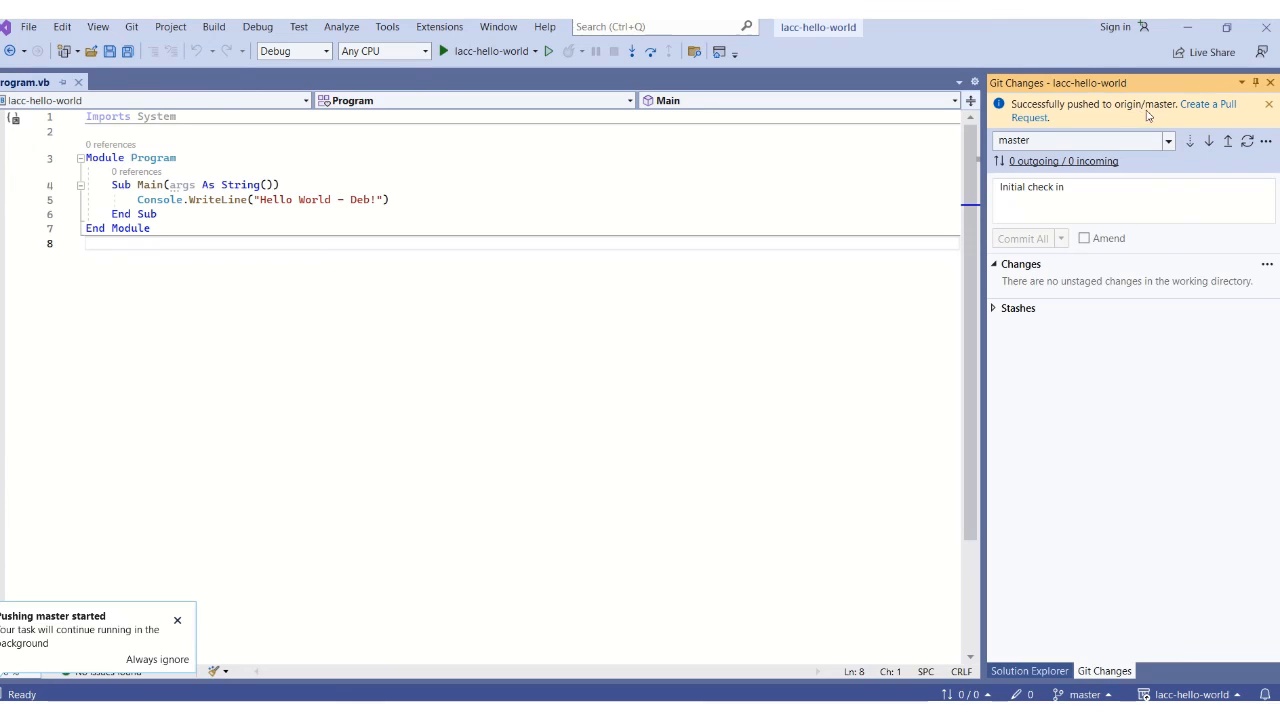
- Follow the Create a Pull Request link to GitHub and open Program.vb in the repository's lacc-hello-world folder
click(1205, 105)
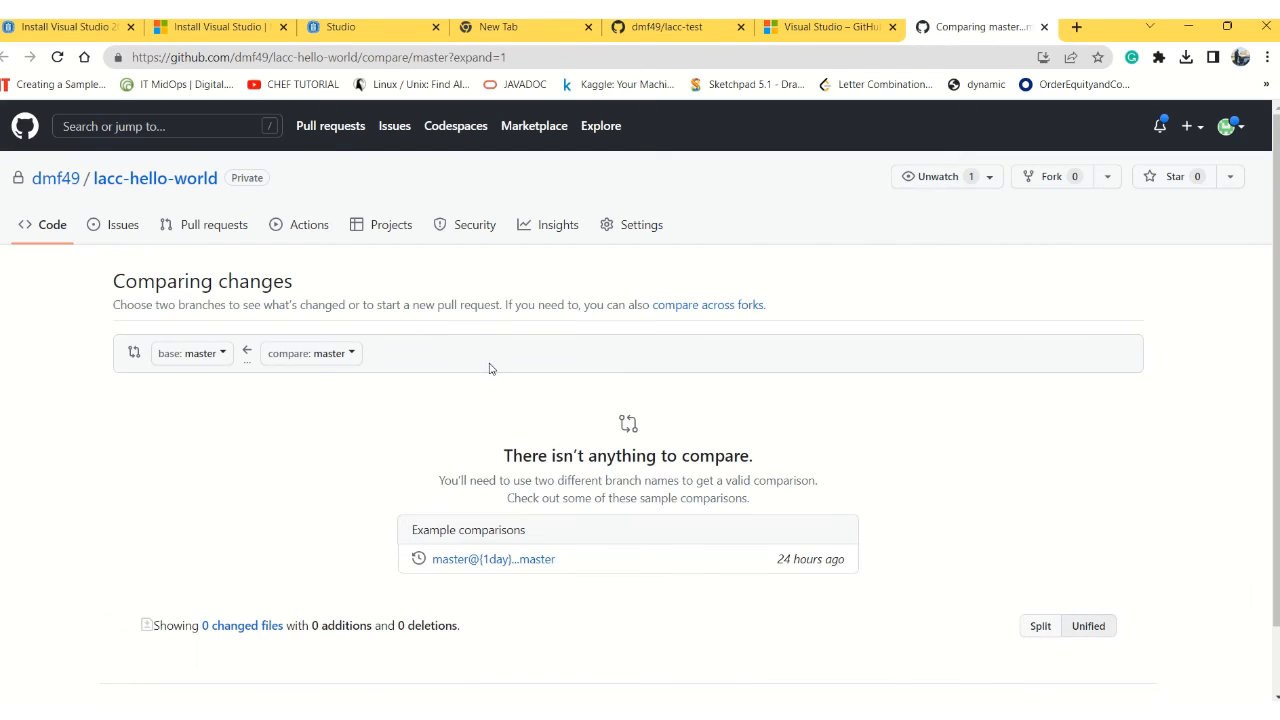
click(122, 185)
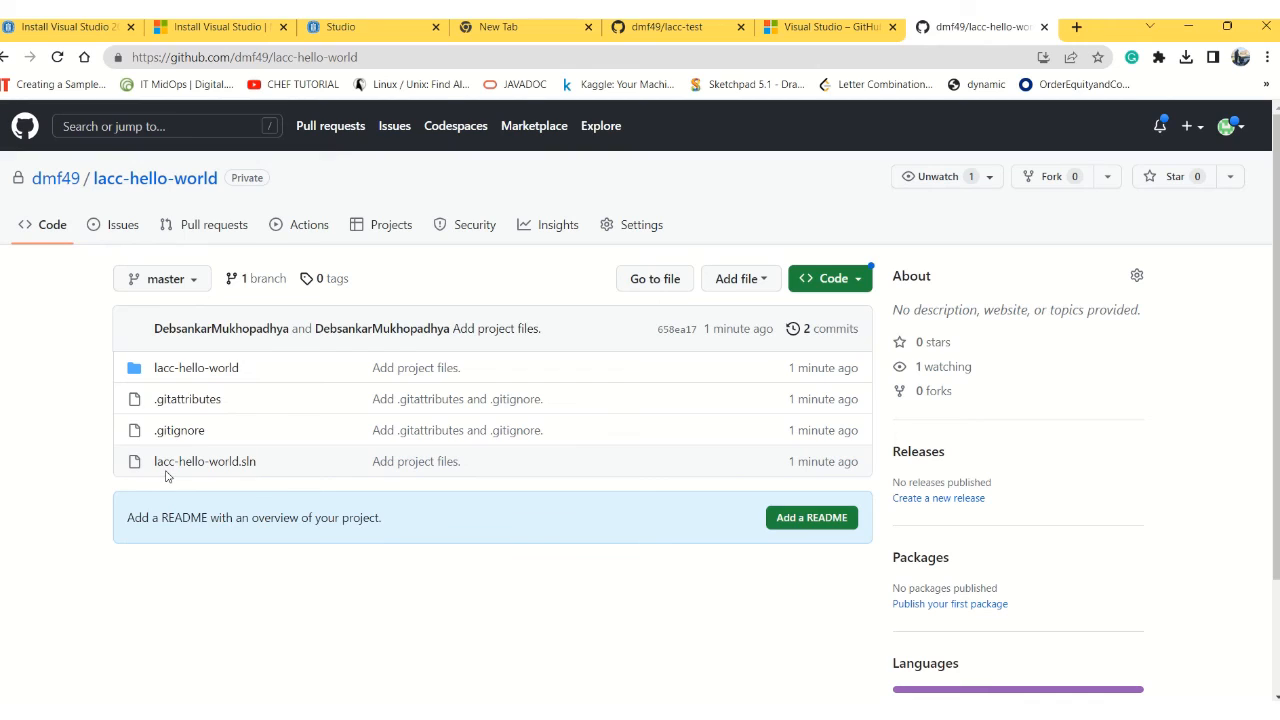
click(187, 370)
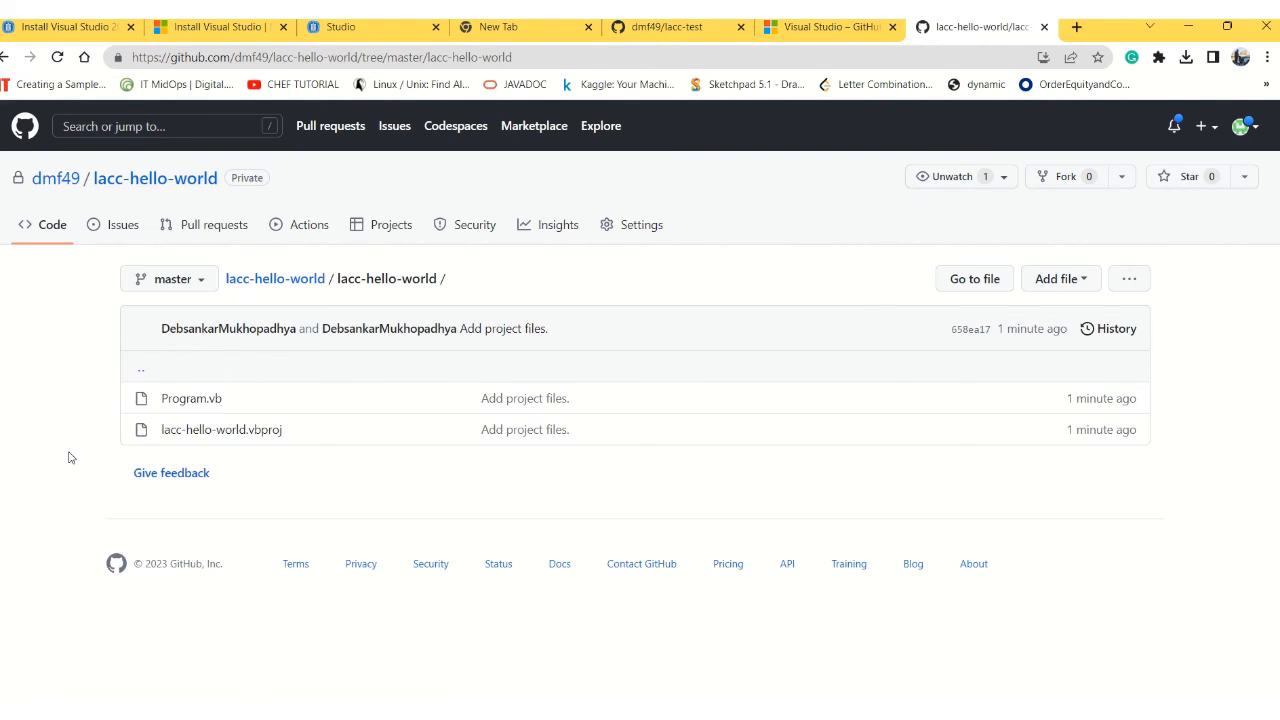
click(193, 400)
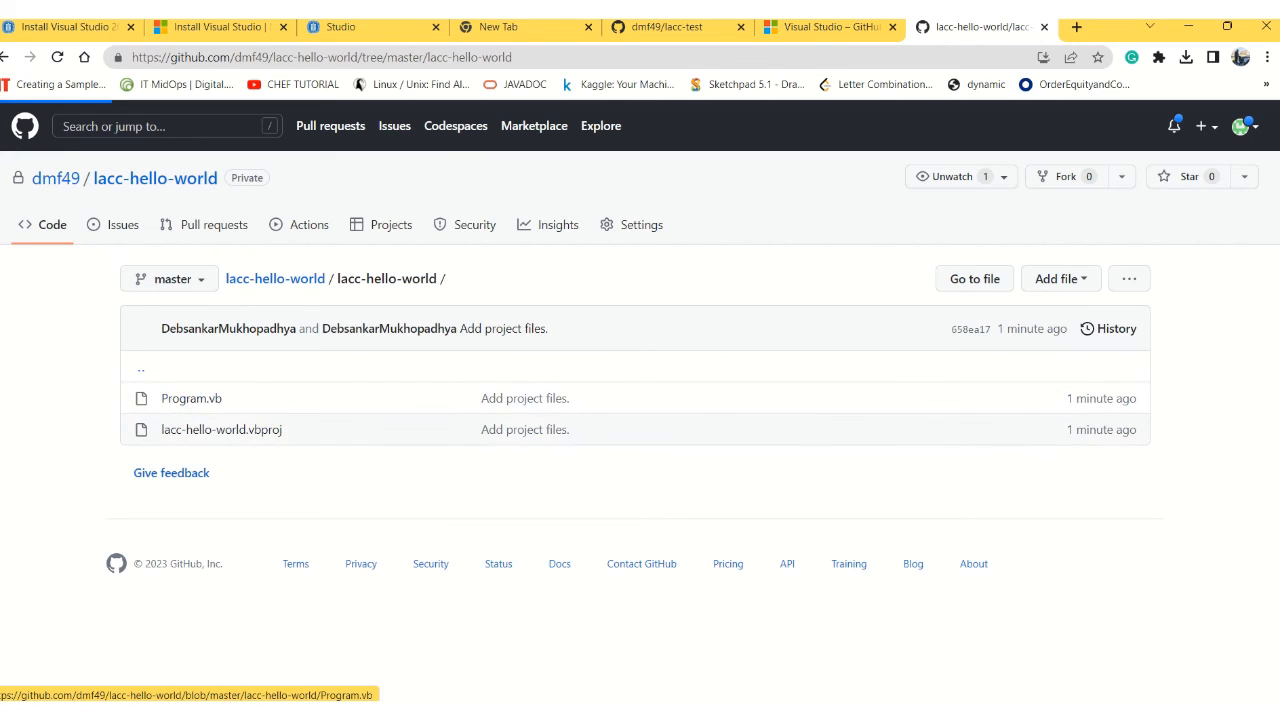
- Examine the pushed Program.vb code on GitHub and switch back to Visual Studio
drag(231, 562, 153, 469)
click(303, 521)
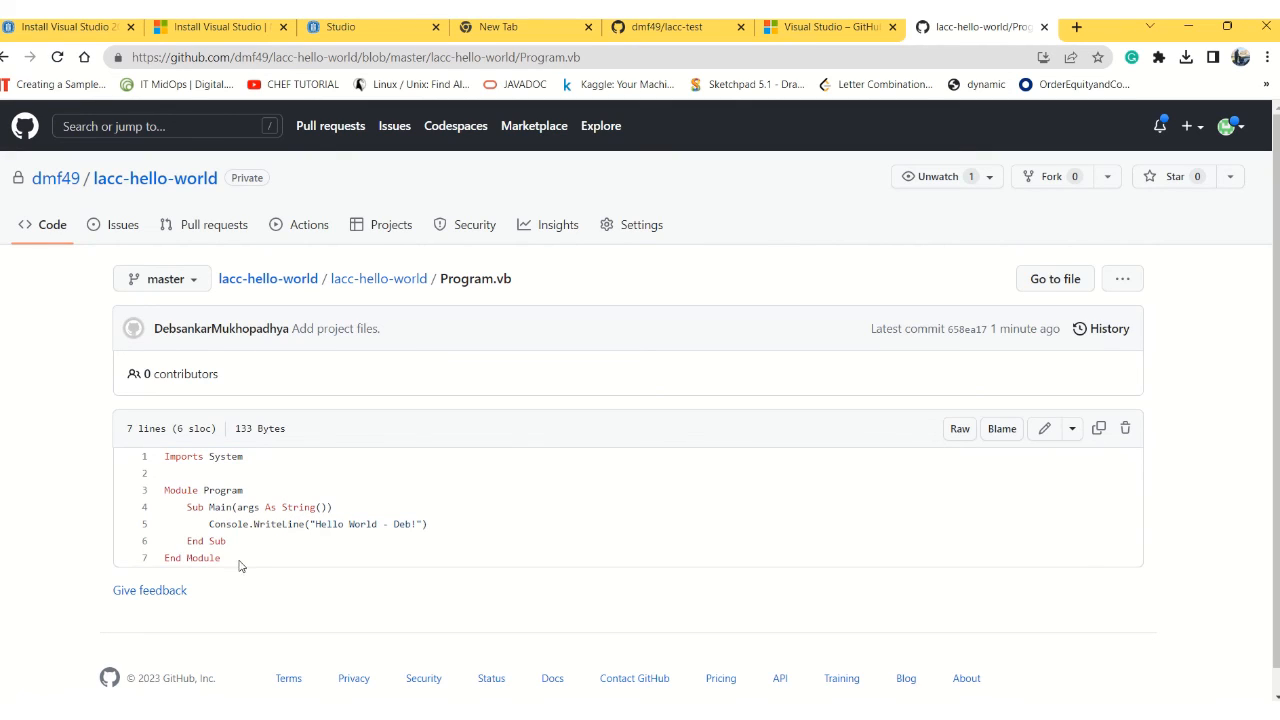
drag(238, 563, 166, 463)
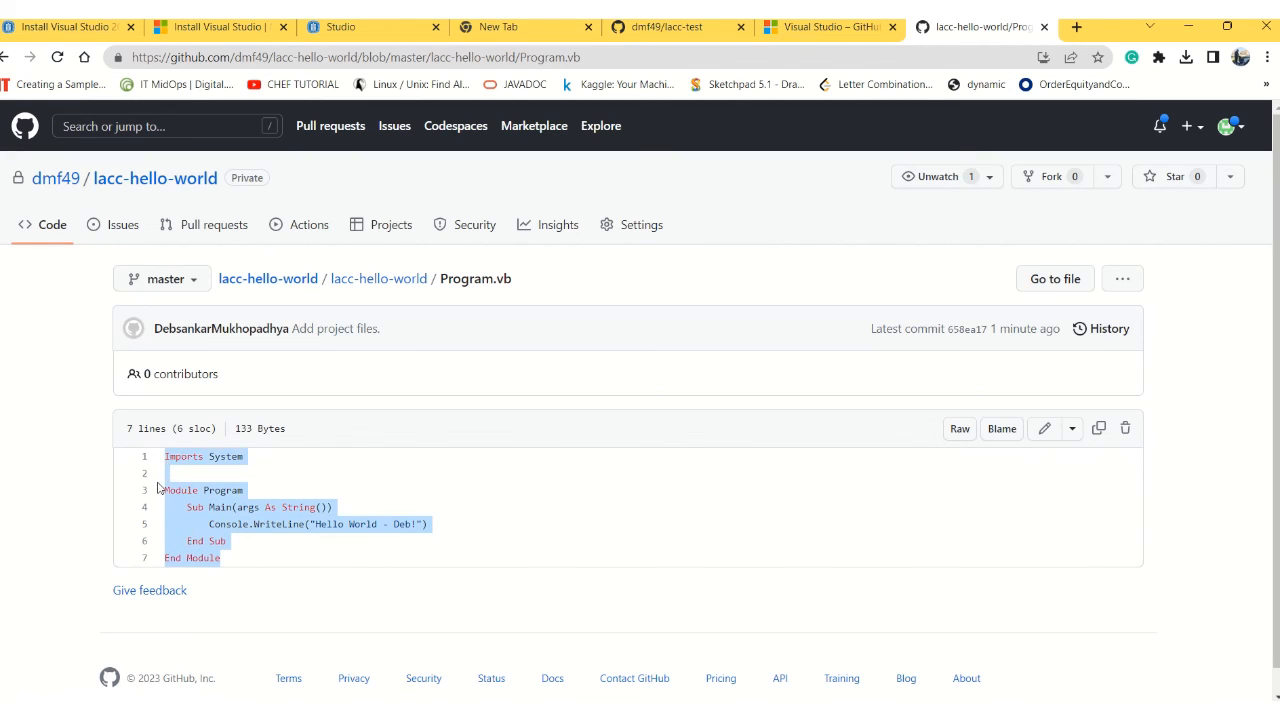
click(55, 430)
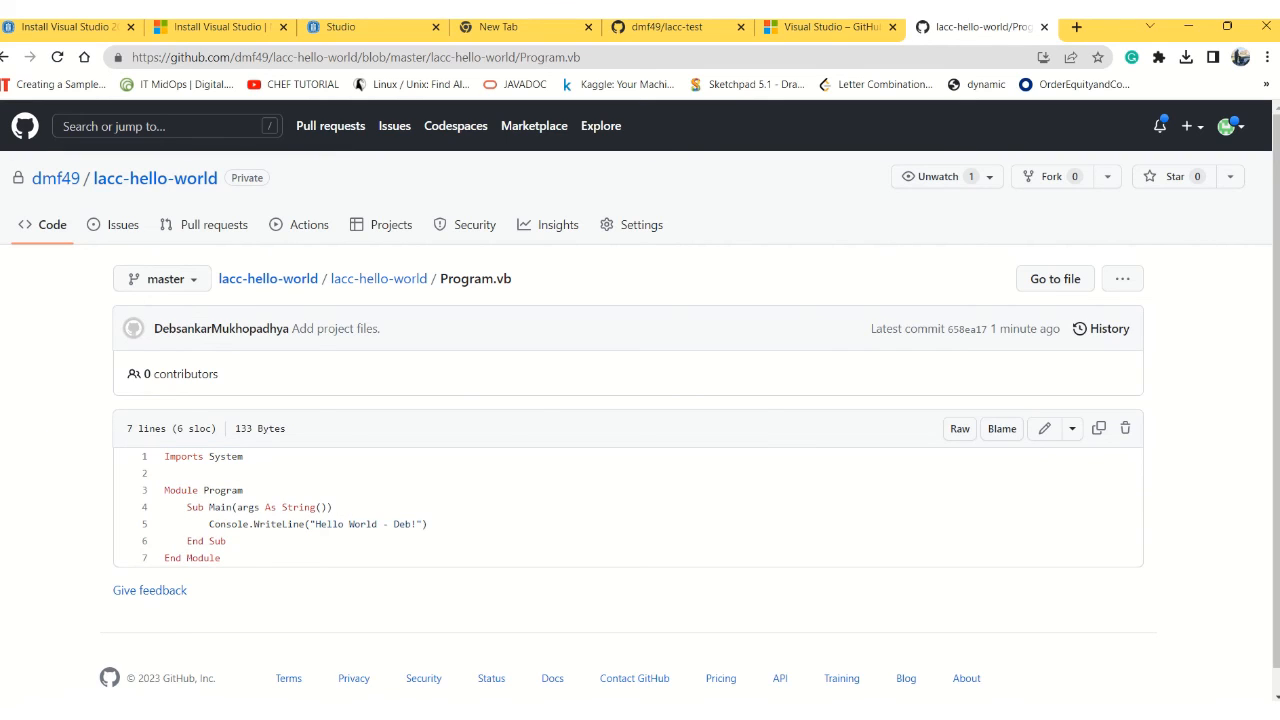
click(991, 711)
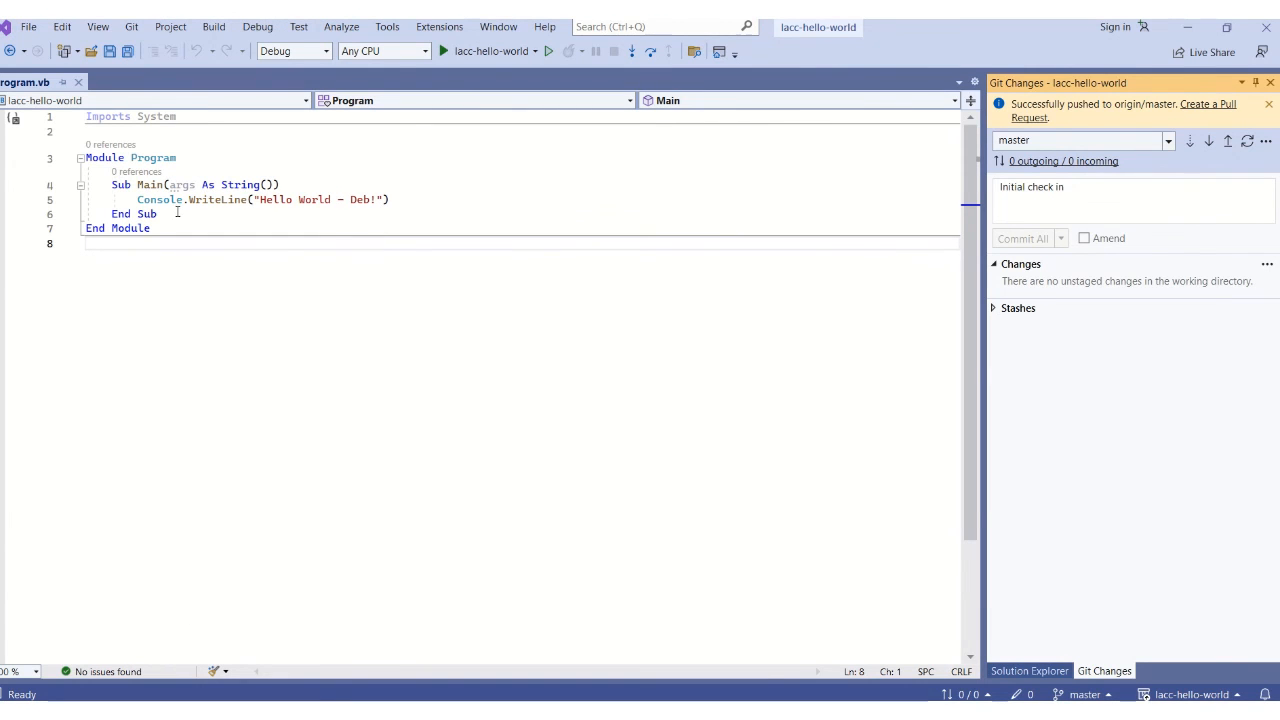